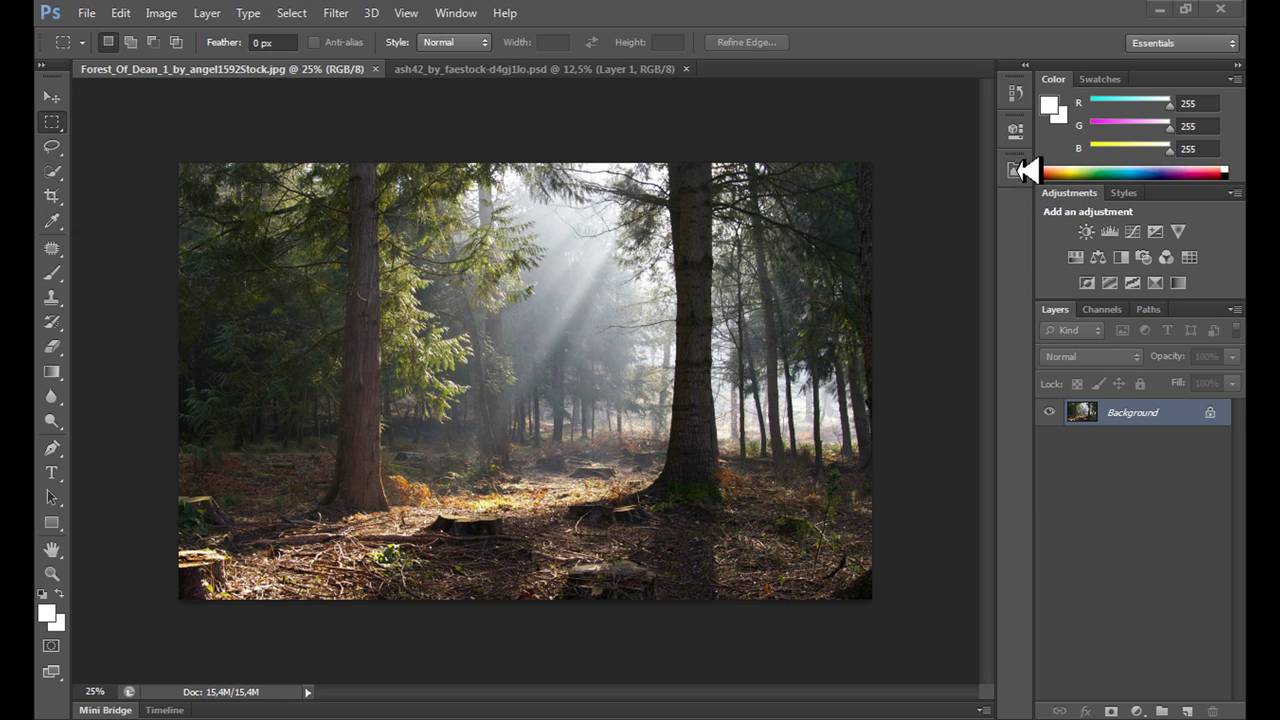
- Look over the forest and hooded-woman documents, ending back on the forest photo
left_click(50, 98)
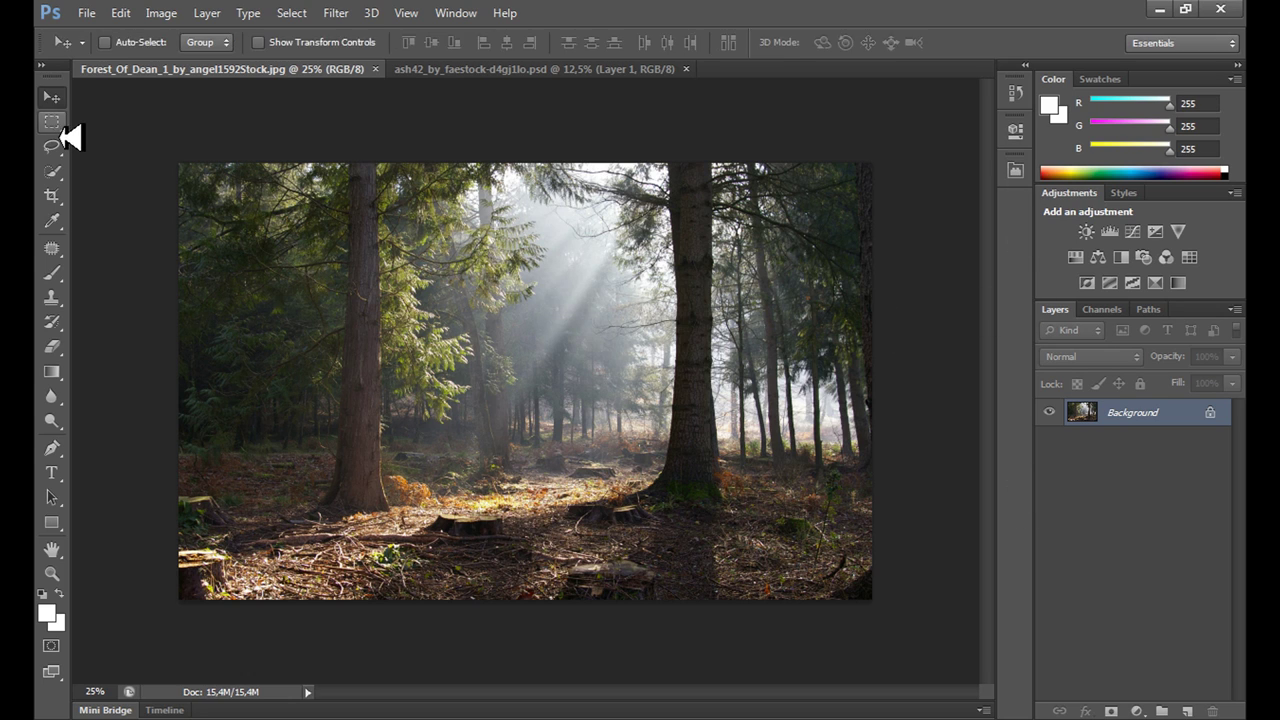
left_click(53, 121)
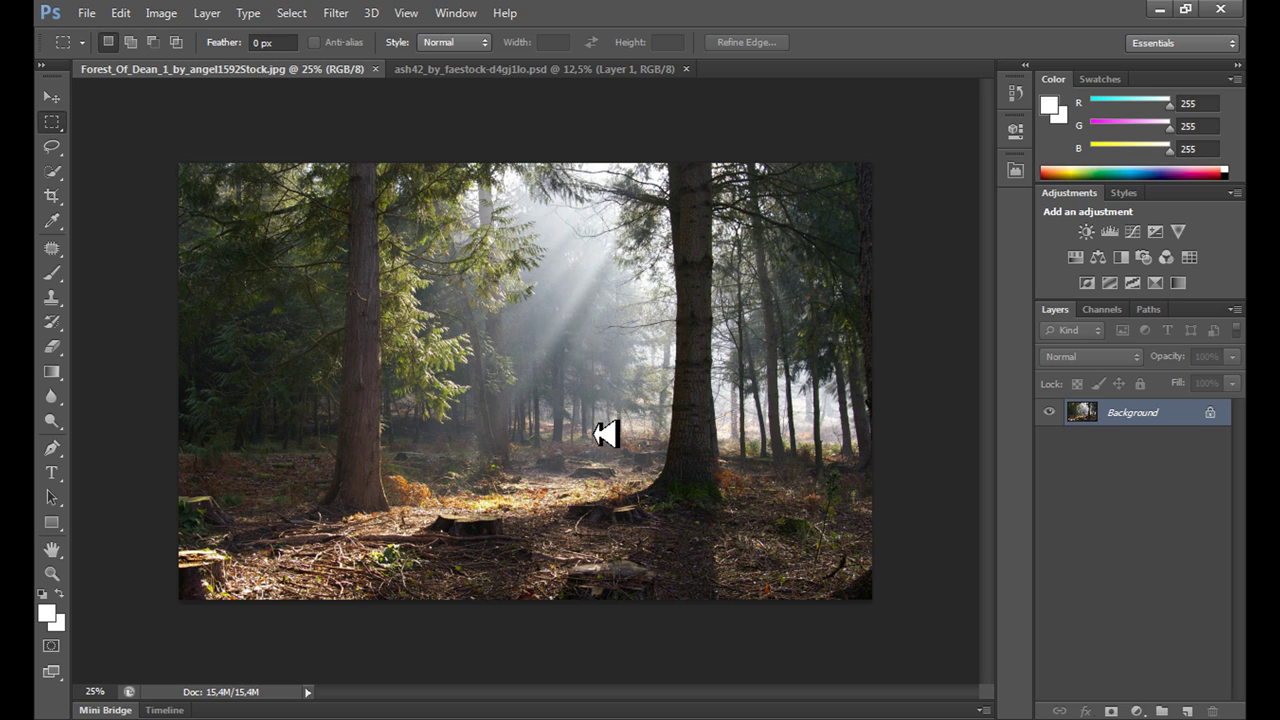
key("ctrl+plus")
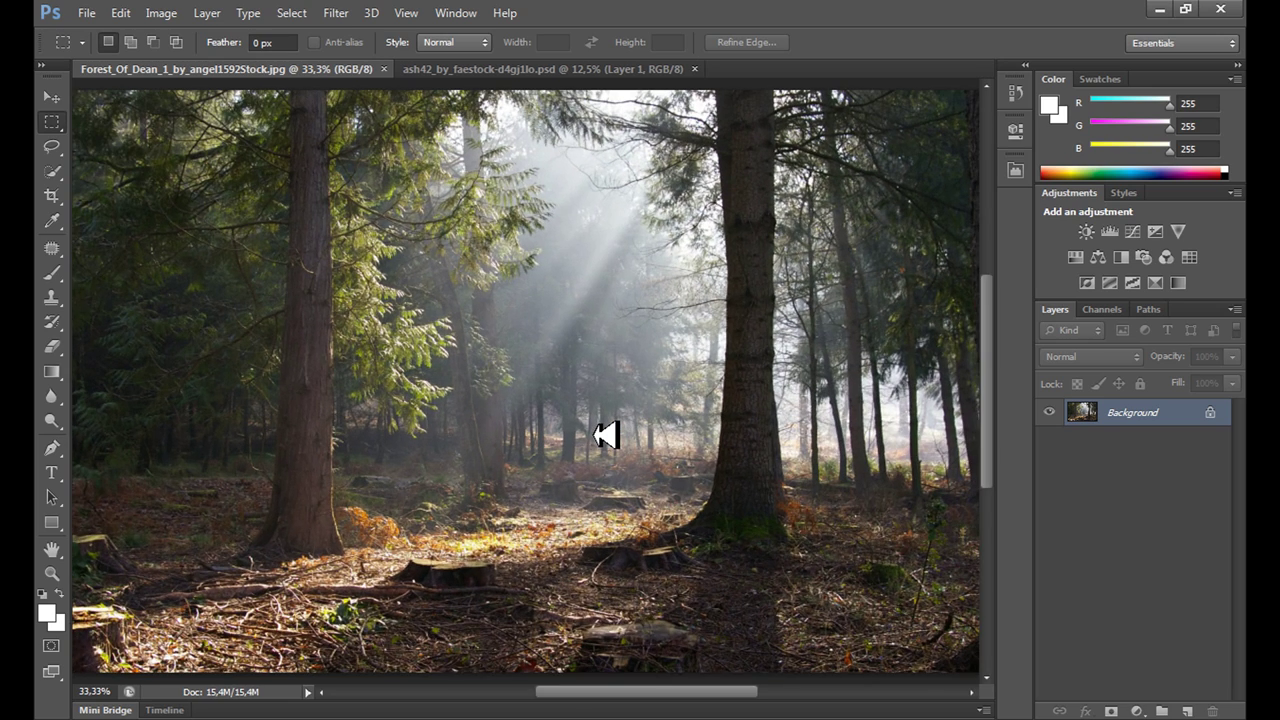
key("ctrl+minus")
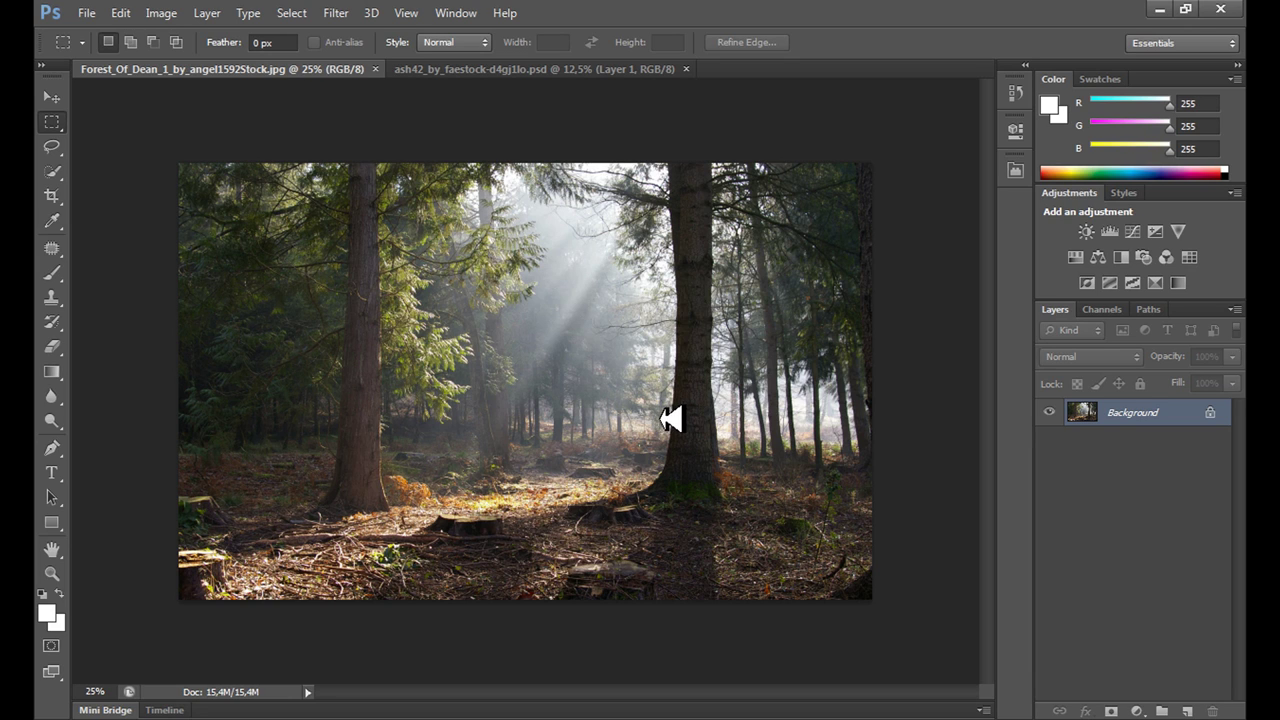
key("ctrl+Tab")
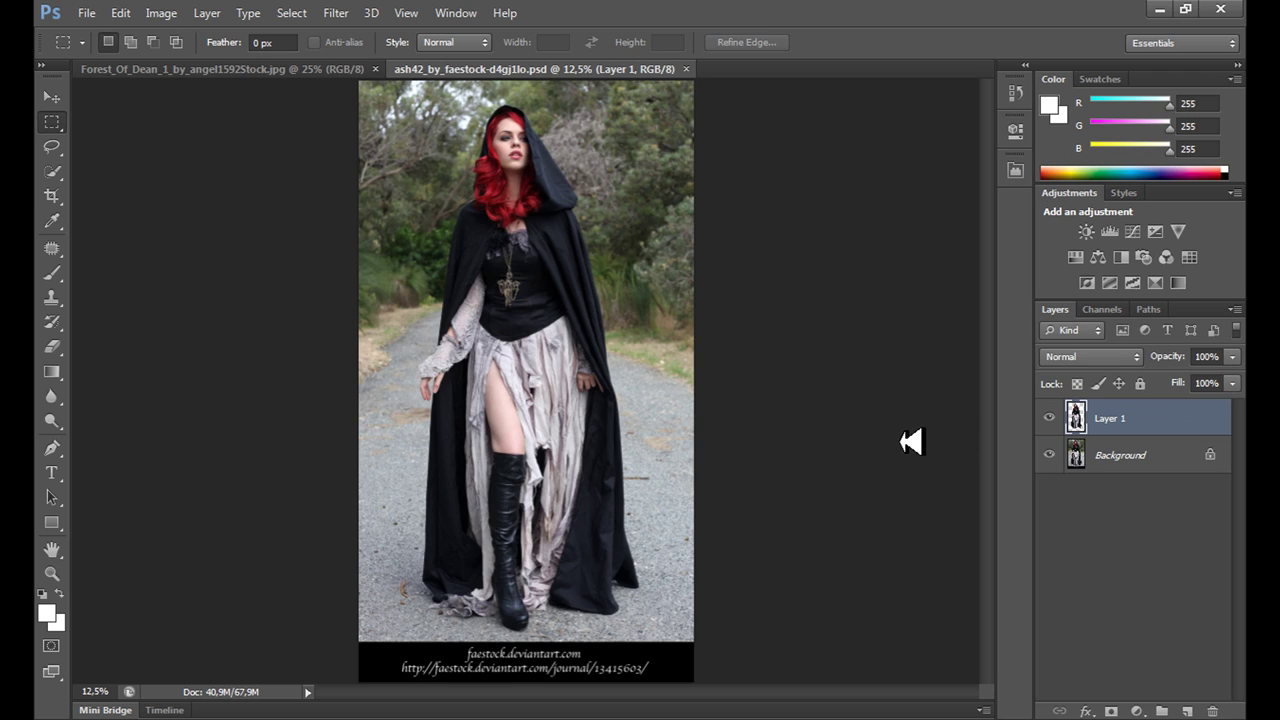
left_click(246, 76)
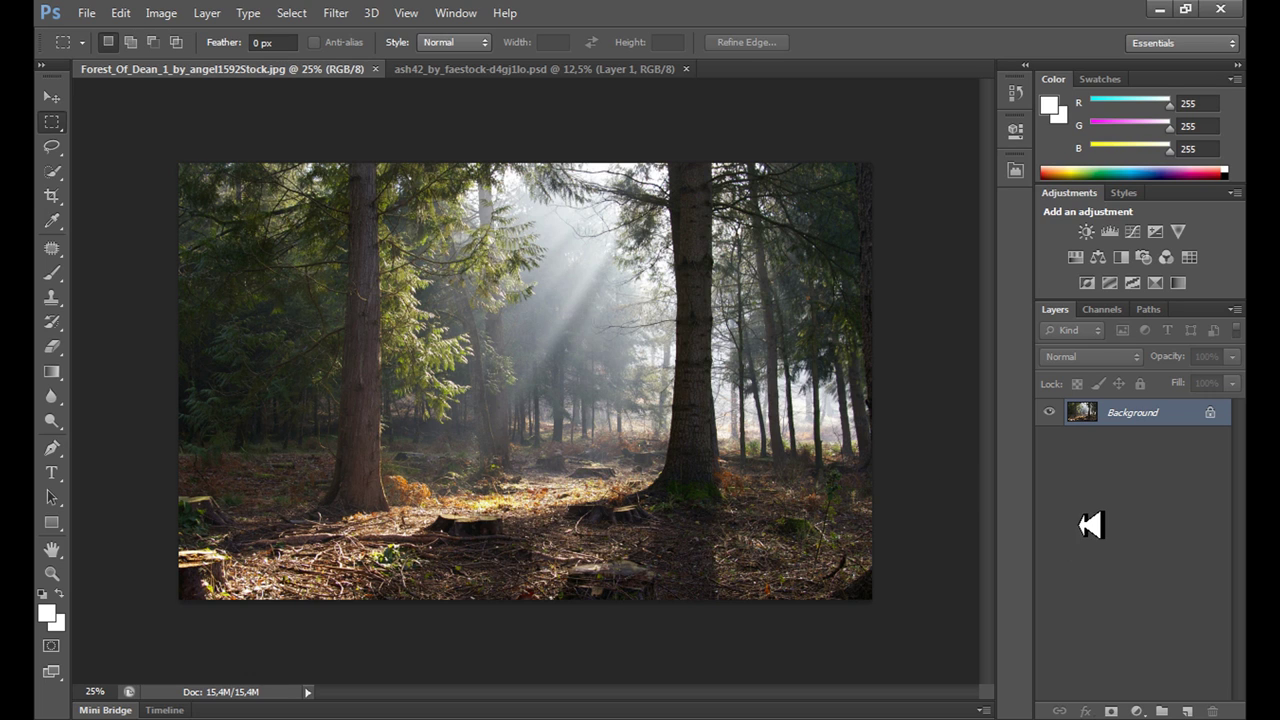
- Add a Hue/Saturation adjustment to the forest with Saturation -30 and Lightness -10
left_click(1137, 711)
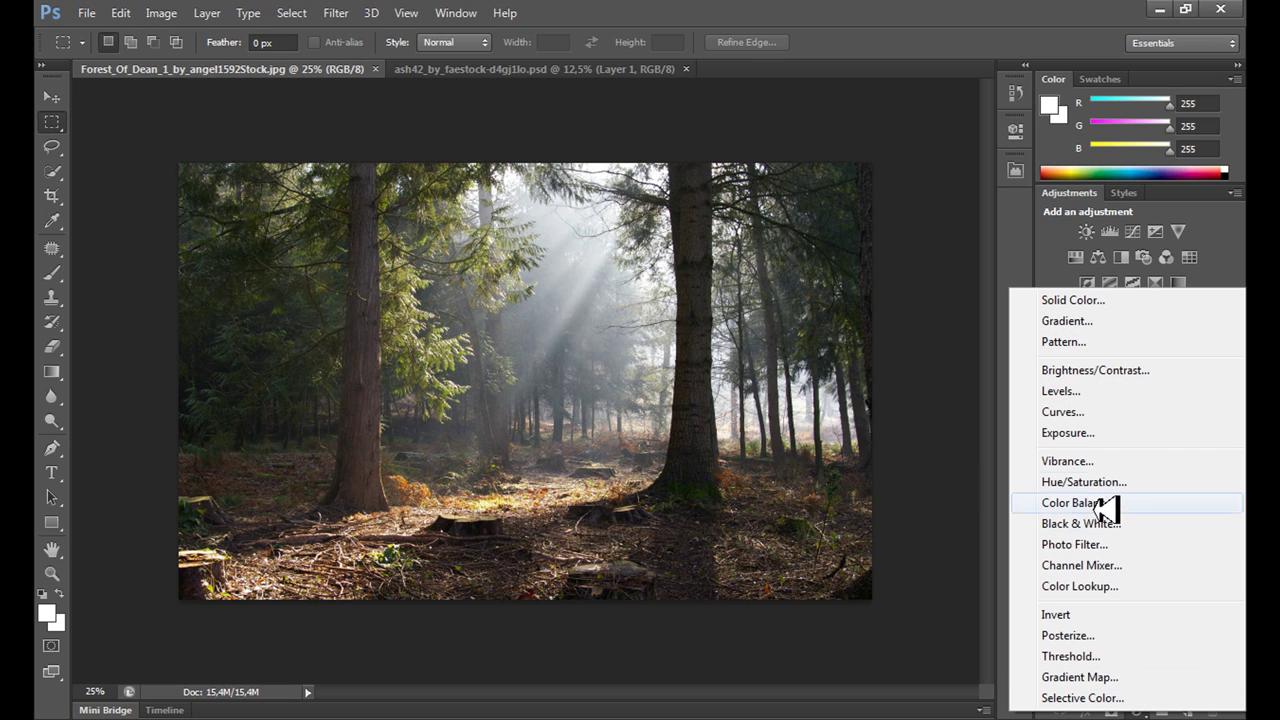
left_click(1080, 482)
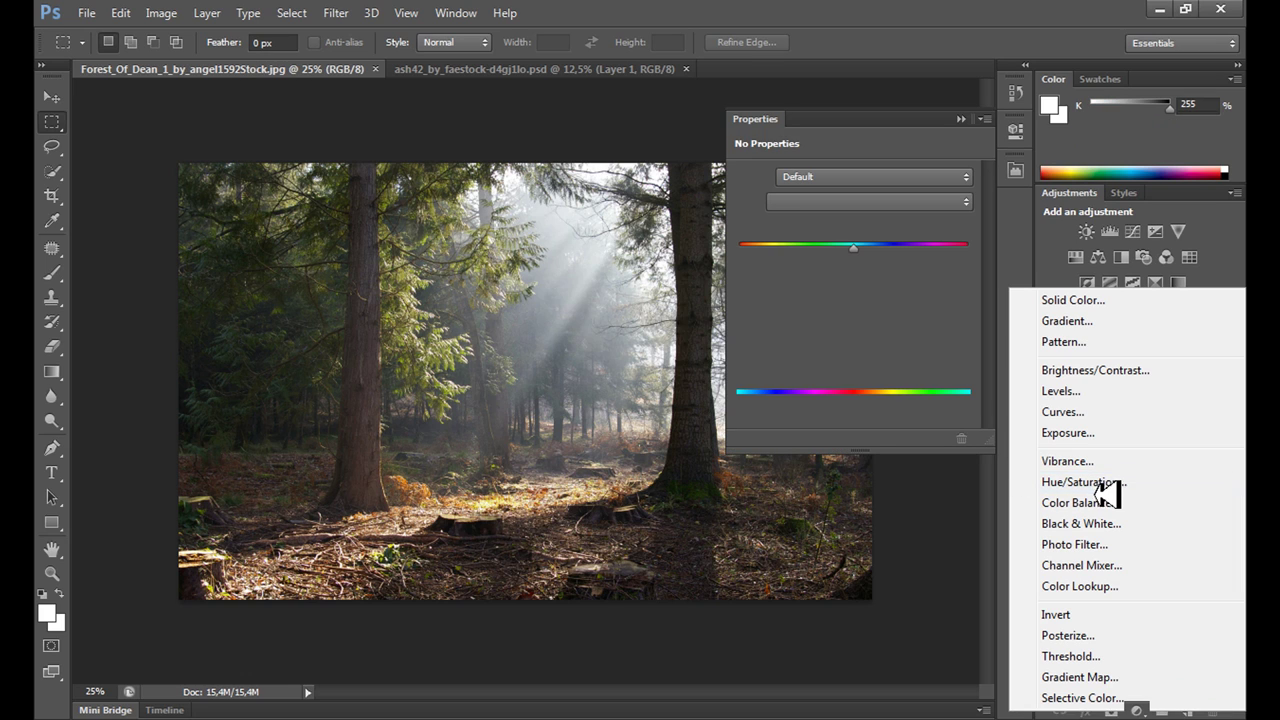
left_click(822, 286)
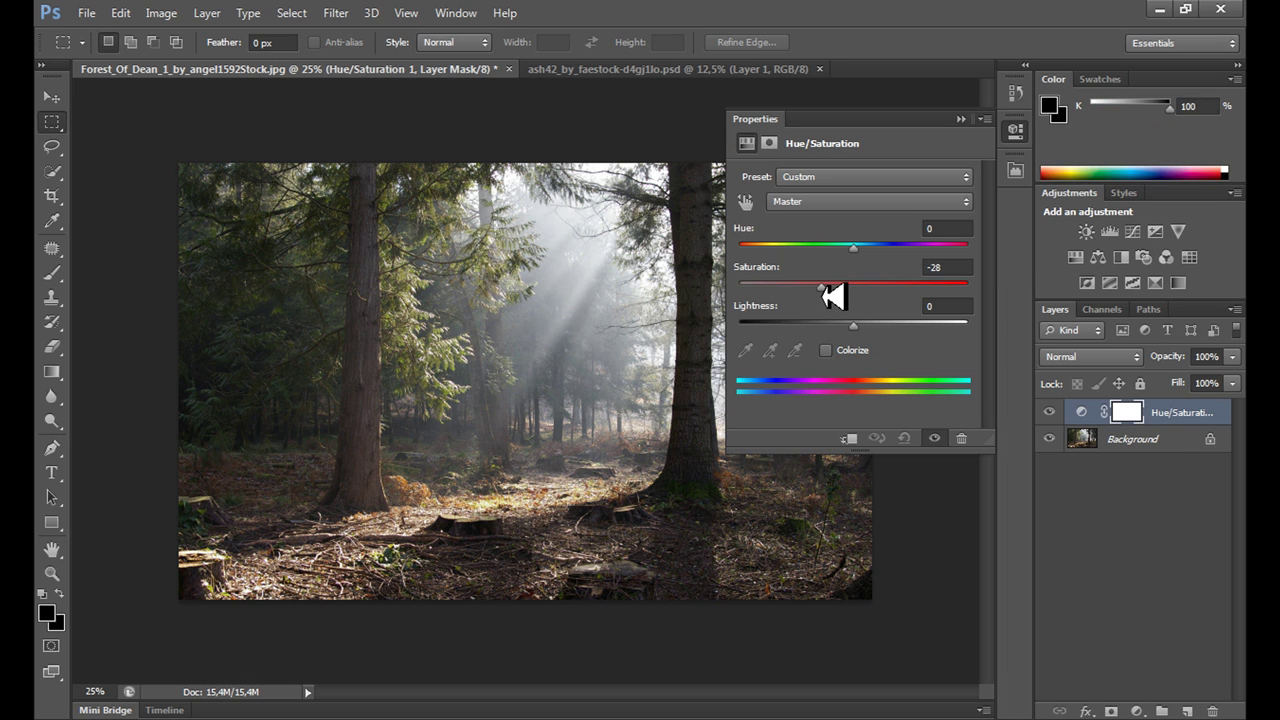
left_click_drag(822, 290, 817, 290)
left_click_drag(829, 295, 831, 294)
left_click_drag(852, 340, 843, 342)
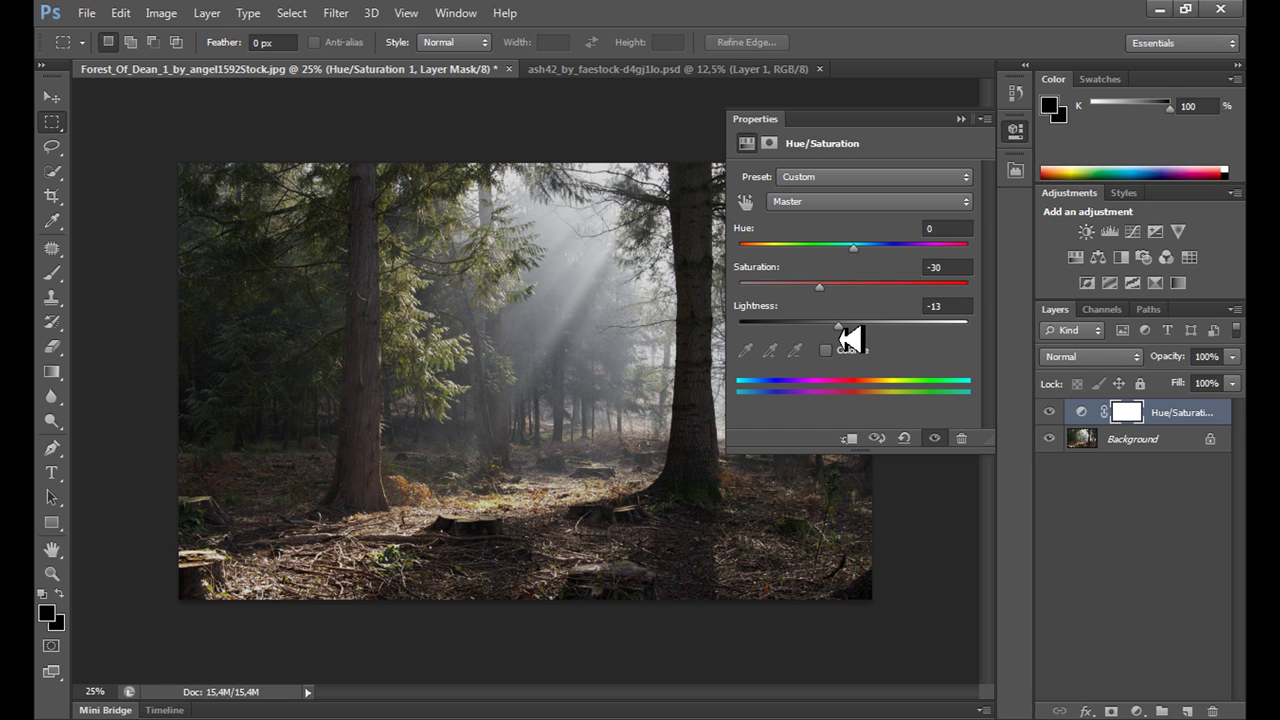
left_click_drag(848, 340, 852, 340)
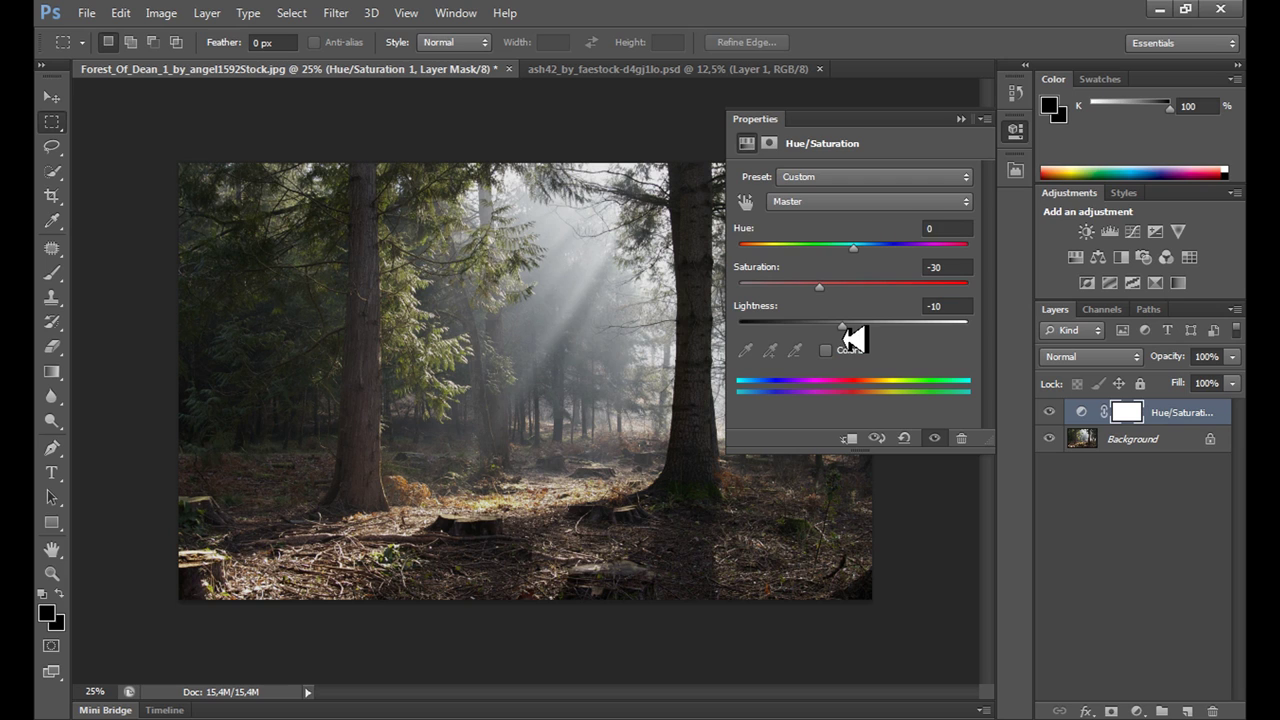
left_click(962, 119)
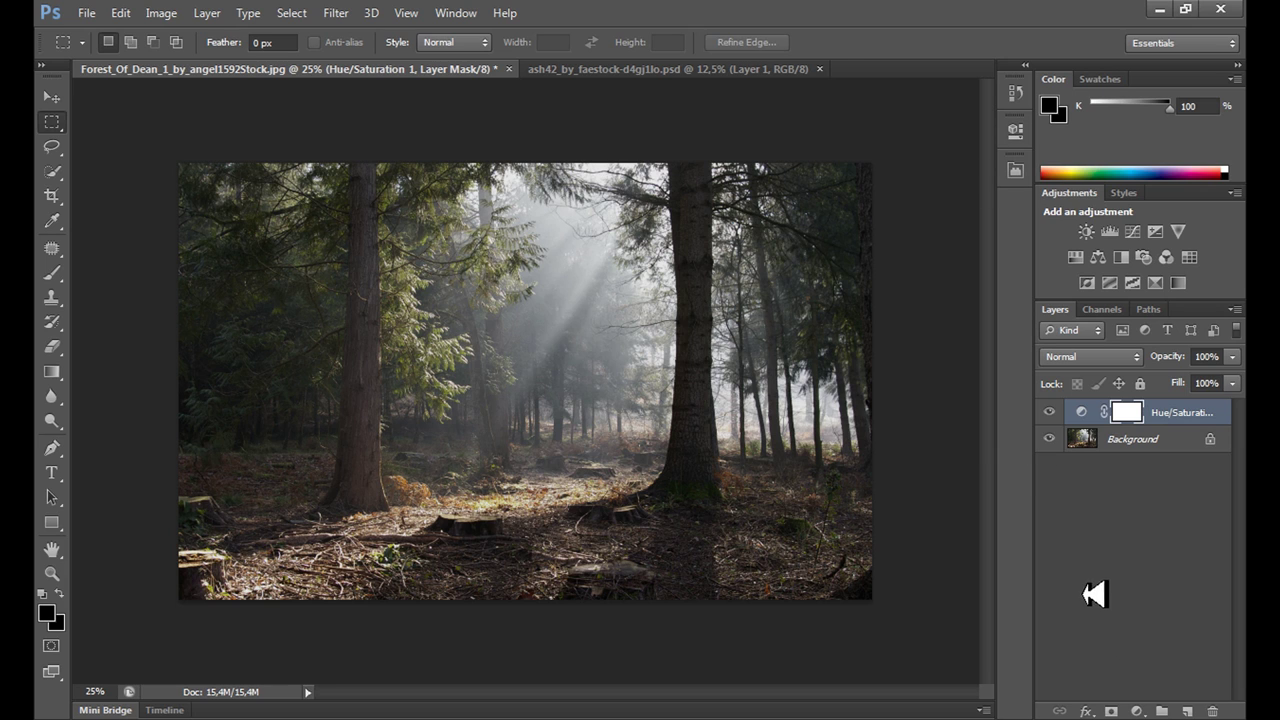
left_click(1137, 711)
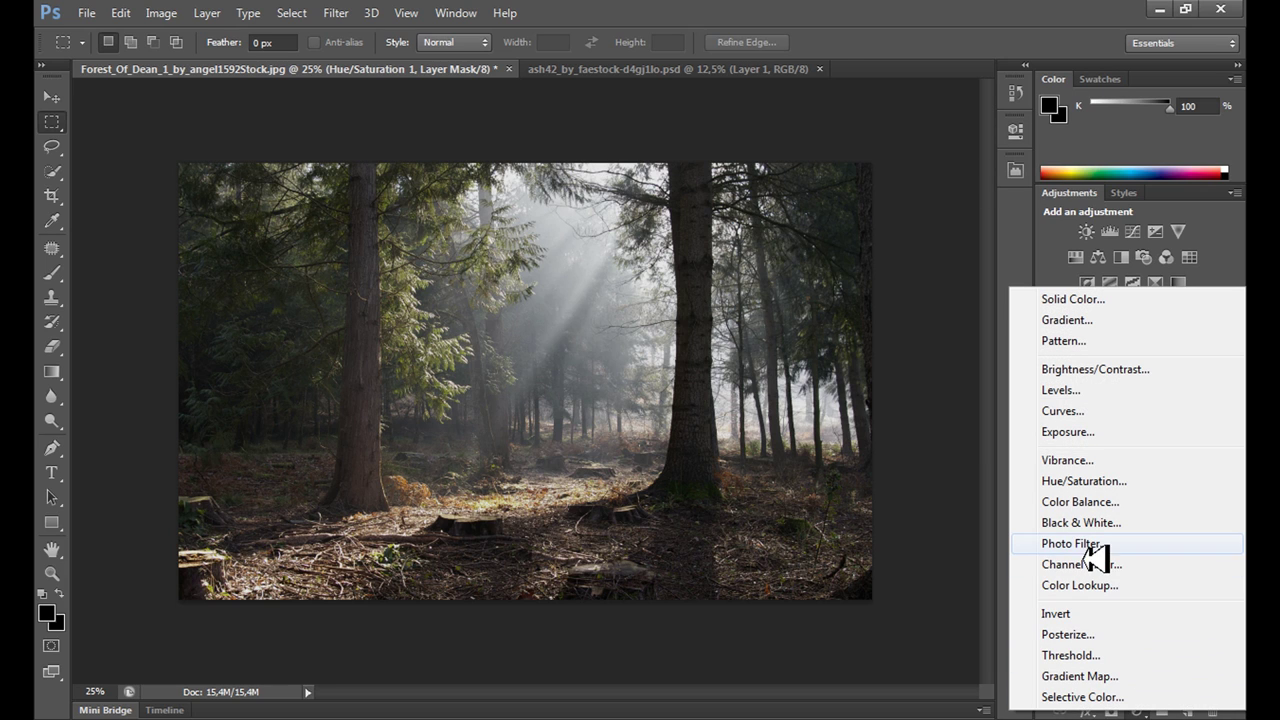
- Add a Brightness/Contrast adjustment with Brightness -100 and Contrast at the maximum of 100
left_click(1106, 372)
left_click(785, 224)
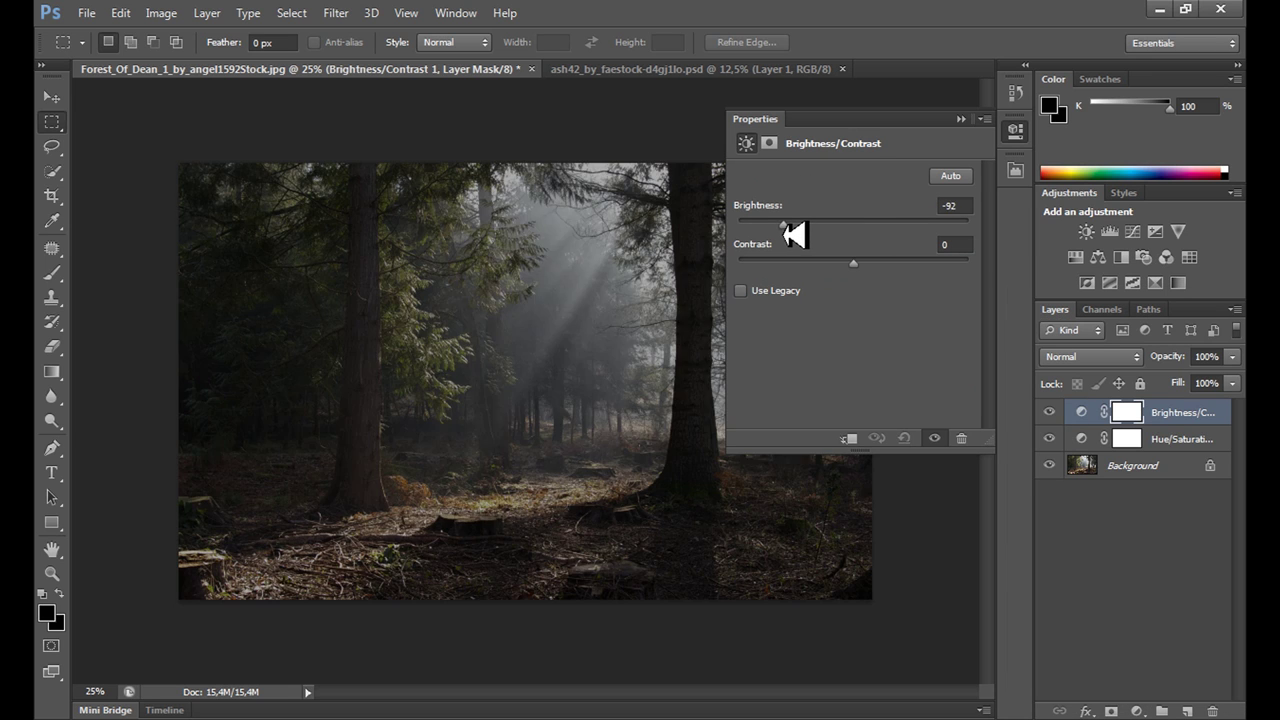
left_click_drag(784, 235, 700, 238)
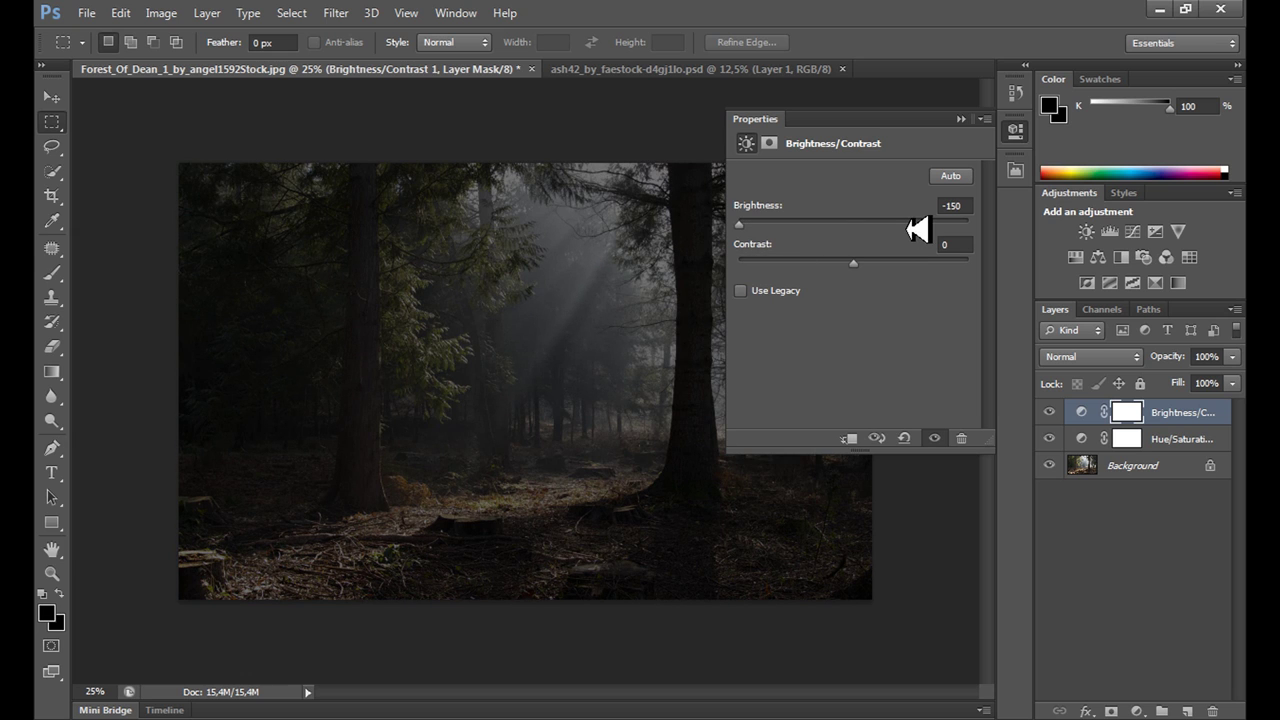
mouse_move(741, 248)
left_mouse_down()
mouse_move(811, 238)
mouse_move(726, 238)
left_mouse_up()
left_click(960, 208)
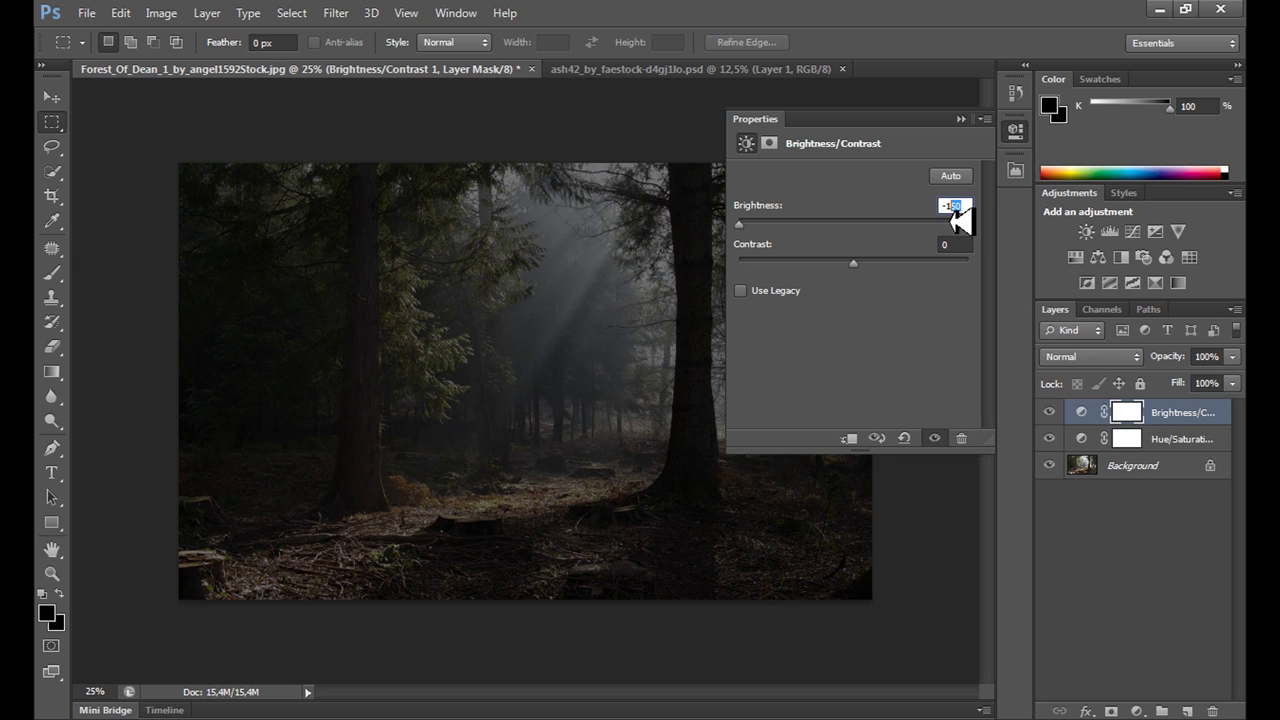
type("-100")
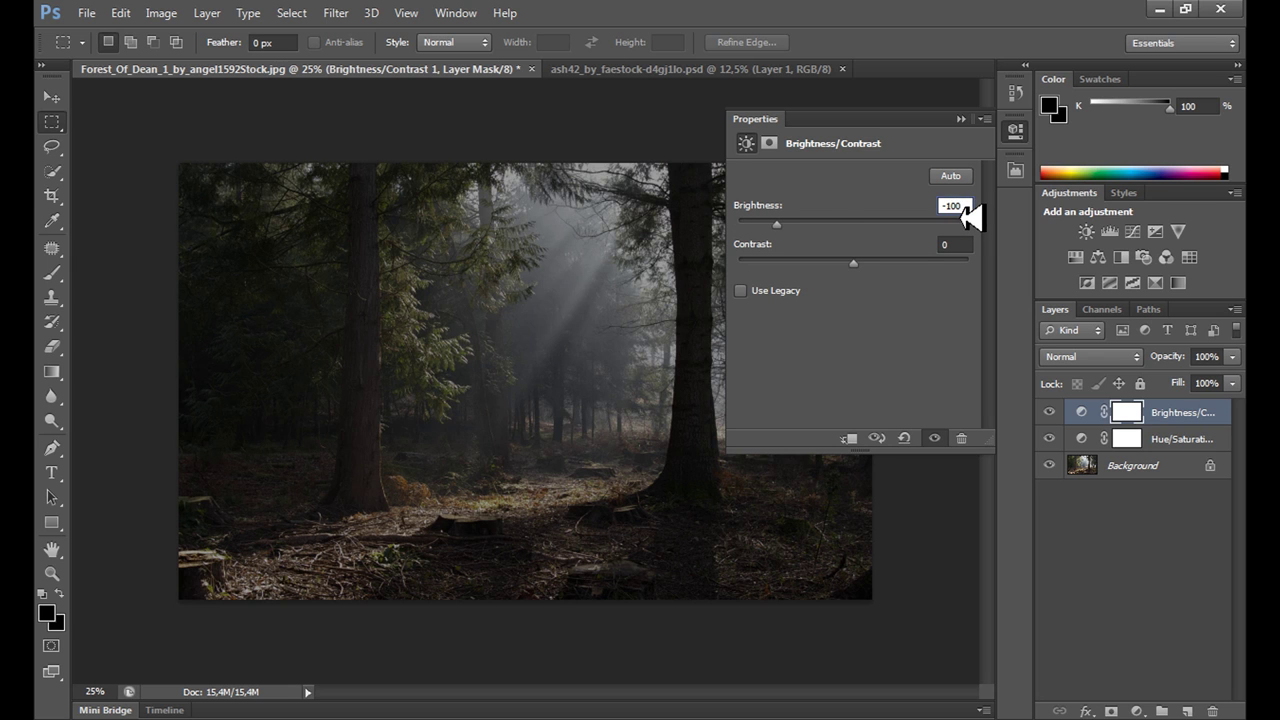
left_click_drag(850, 271, 1000, 273)
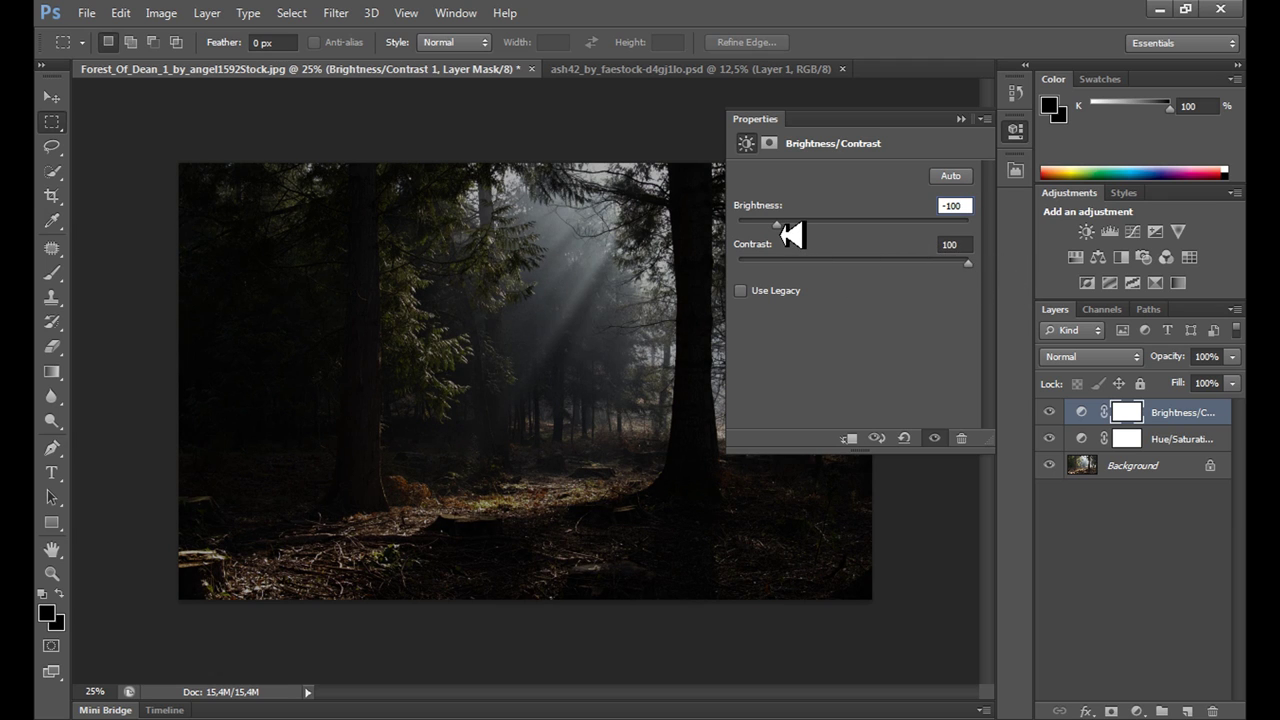
- Try brightness values of -80 and about -88, then settle back on -100
left_click_drag(779, 237, 785, 237)
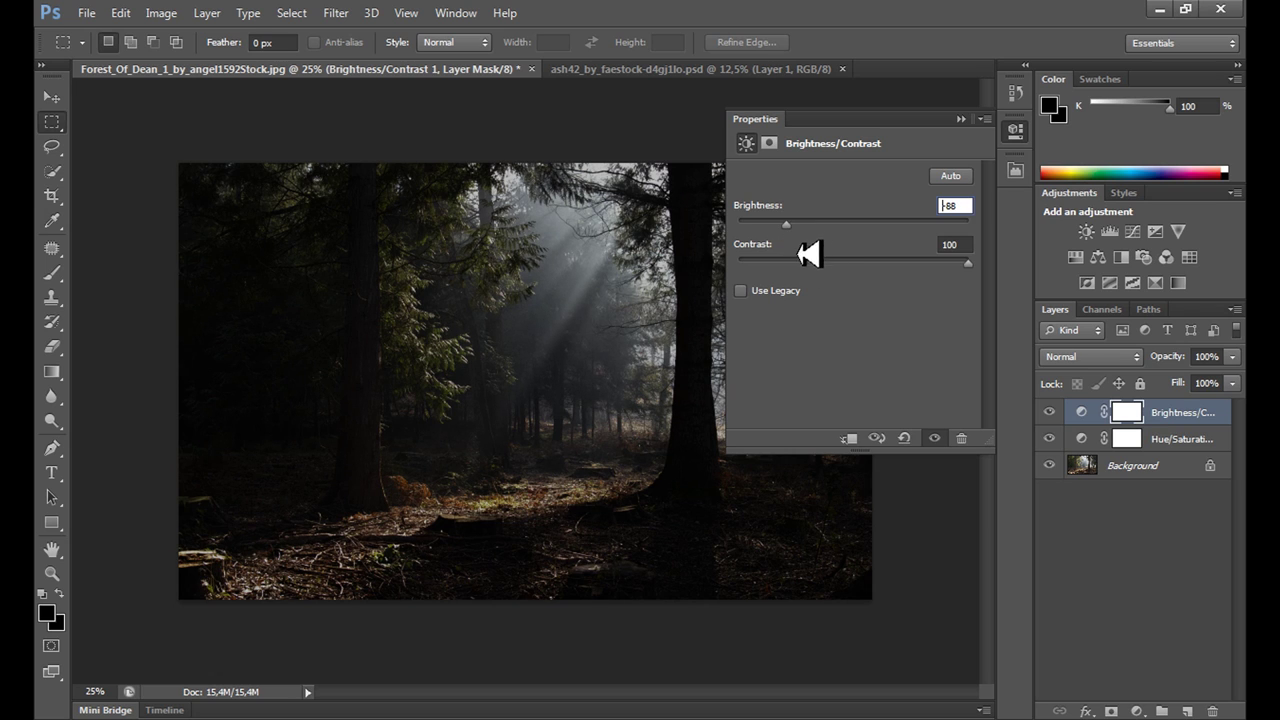
double_click(960, 210)
type("-80")
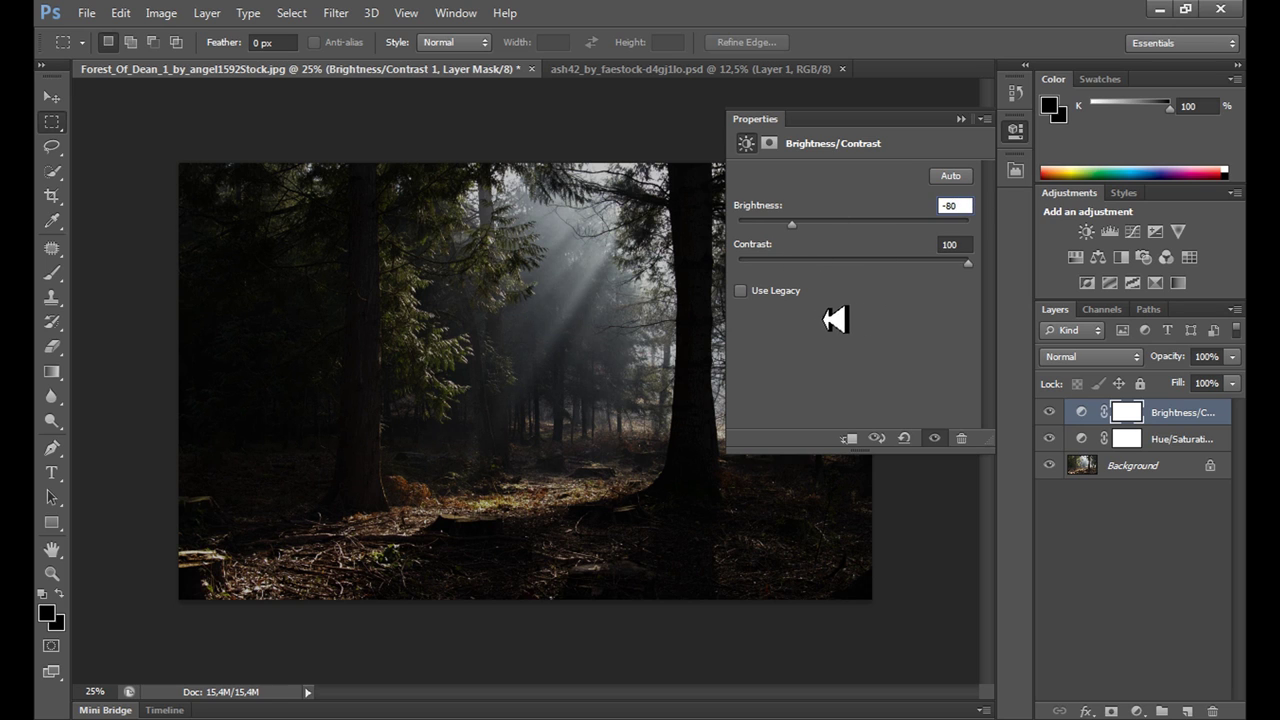
left_click_drag(803, 237, 794, 237)
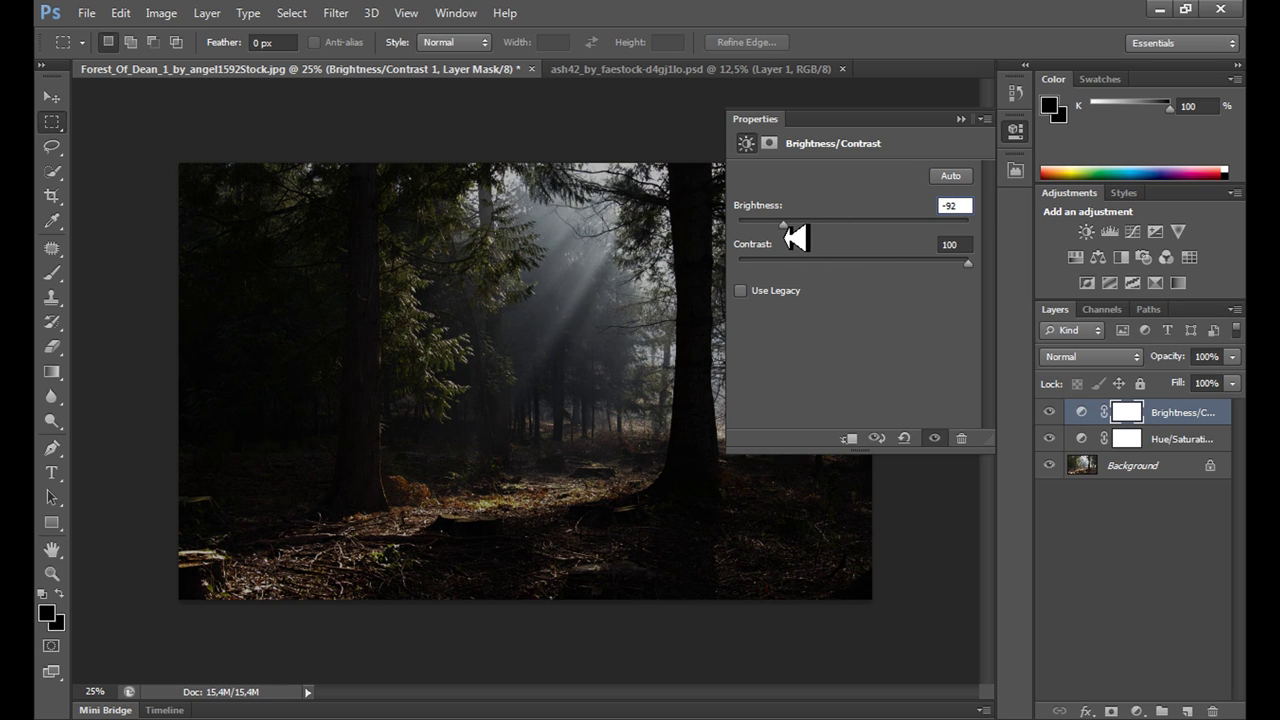
left_click(964, 205)
type("-100")
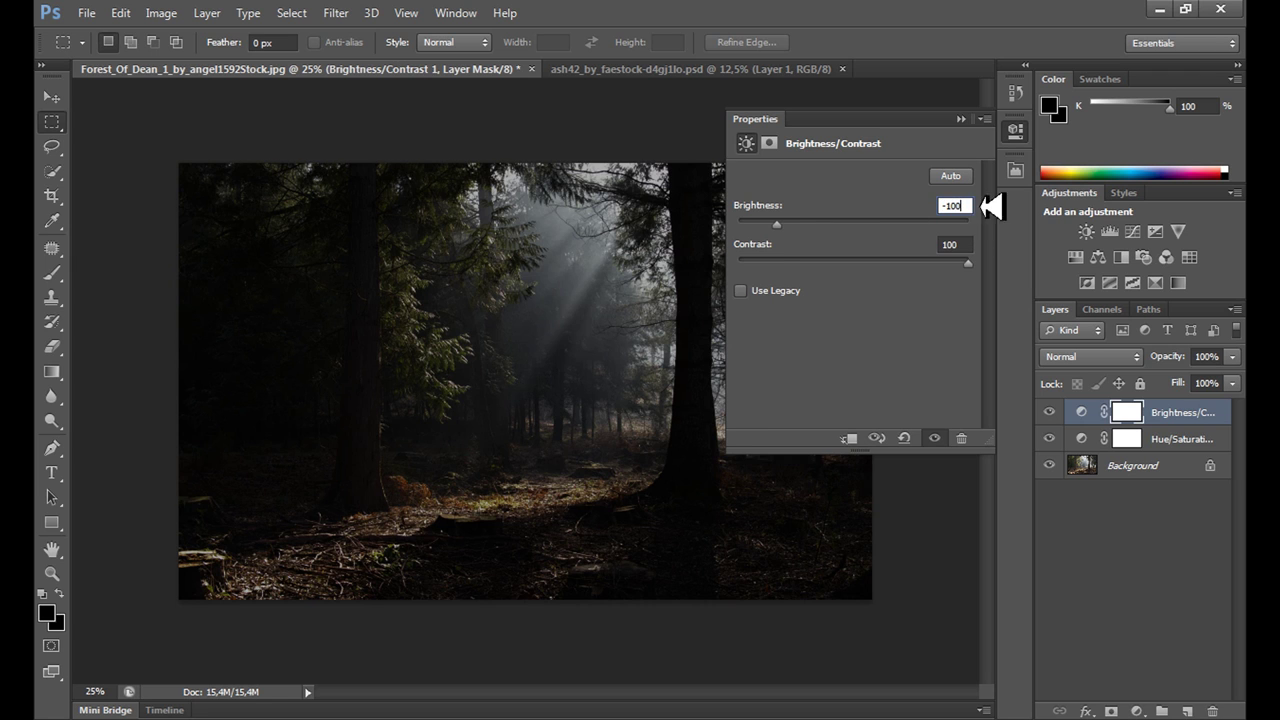
key("Return")
left_click(961, 120)
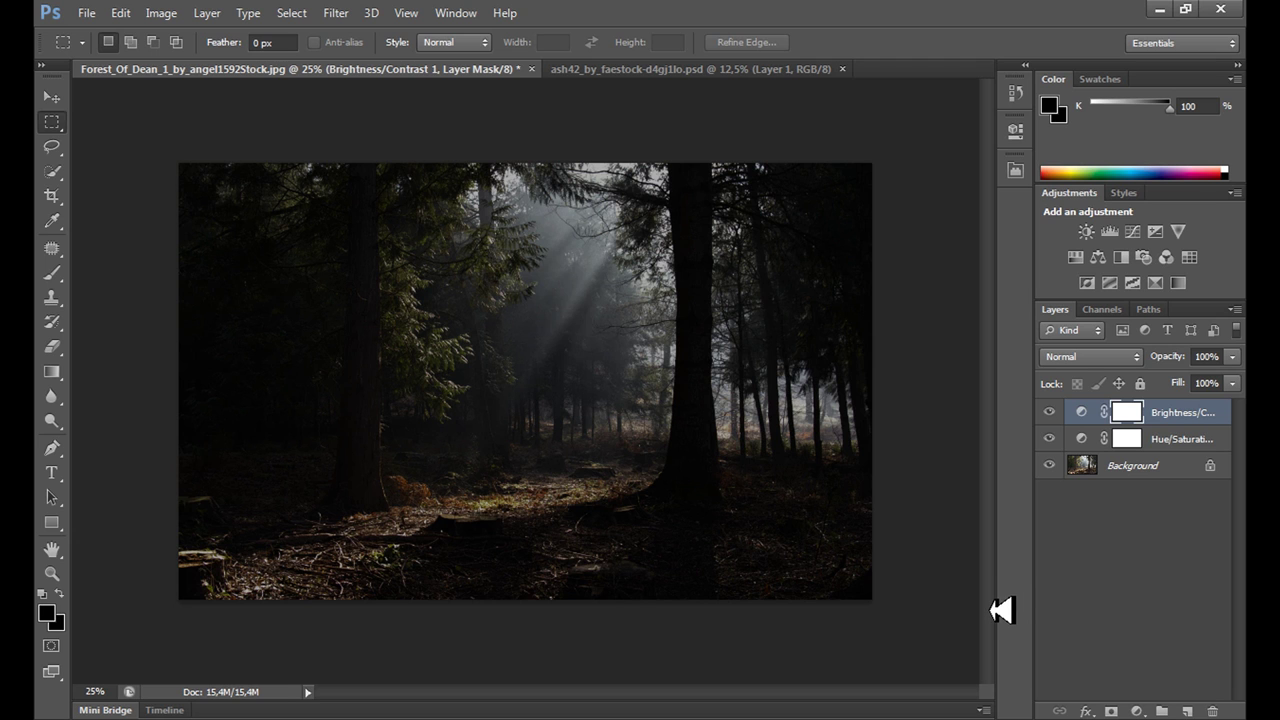
- Compare the Brightness/Contrast layer on and off, then set its opacity to 80%
left_click(1049, 412)
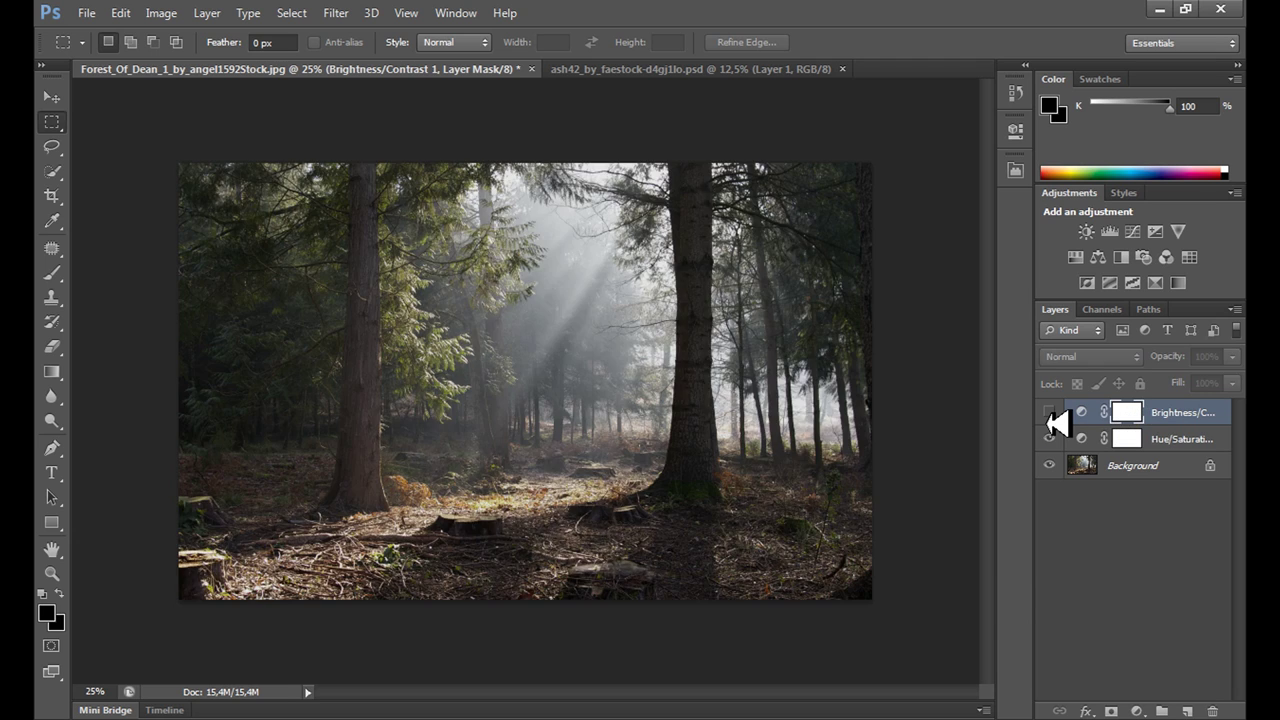
left_click(1049, 412)
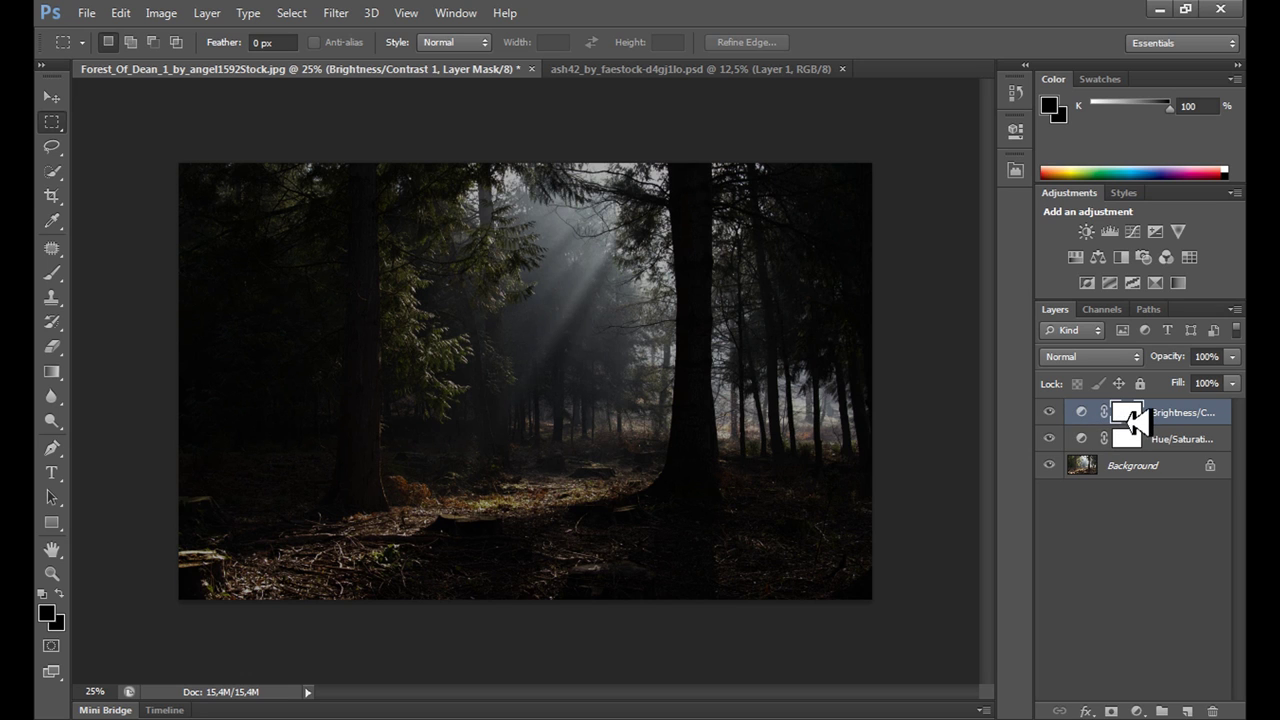
left_click(1232, 356)
mouse_move(1232, 378)
left_mouse_down()
mouse_move(1209, 380)
mouse_move(1222, 396)
left_mouse_up()
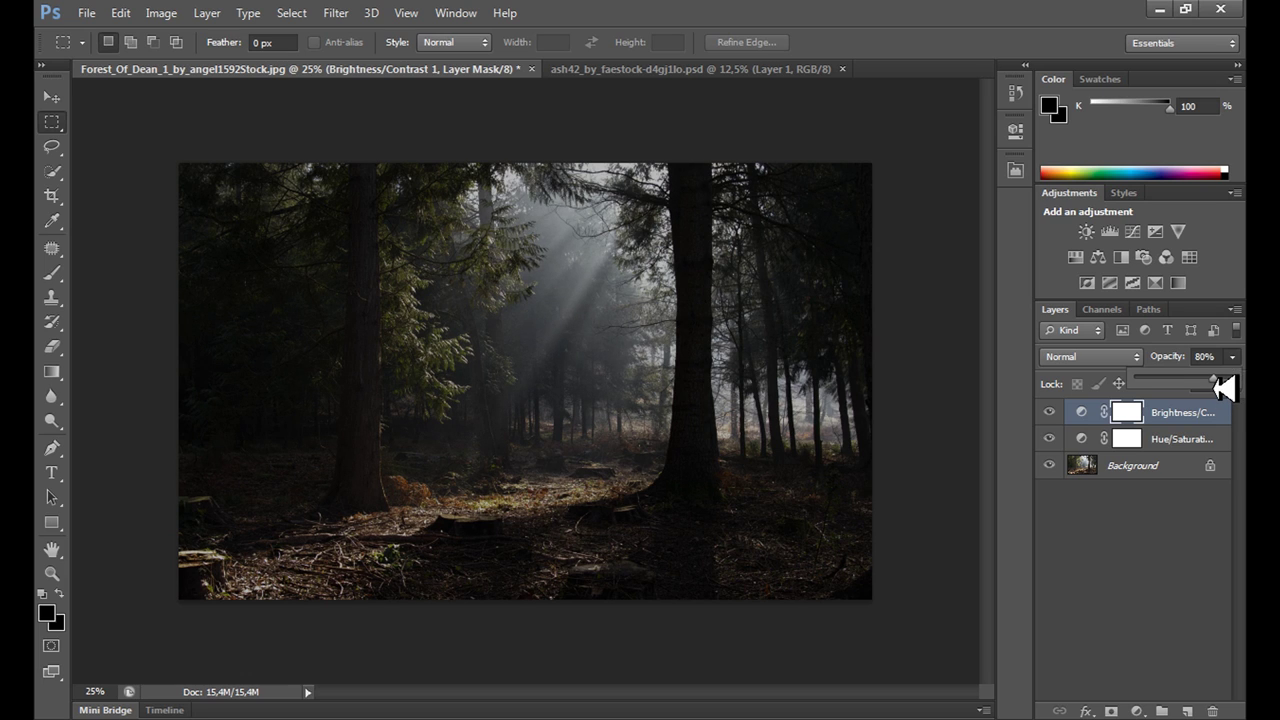
left_click(1232, 358)
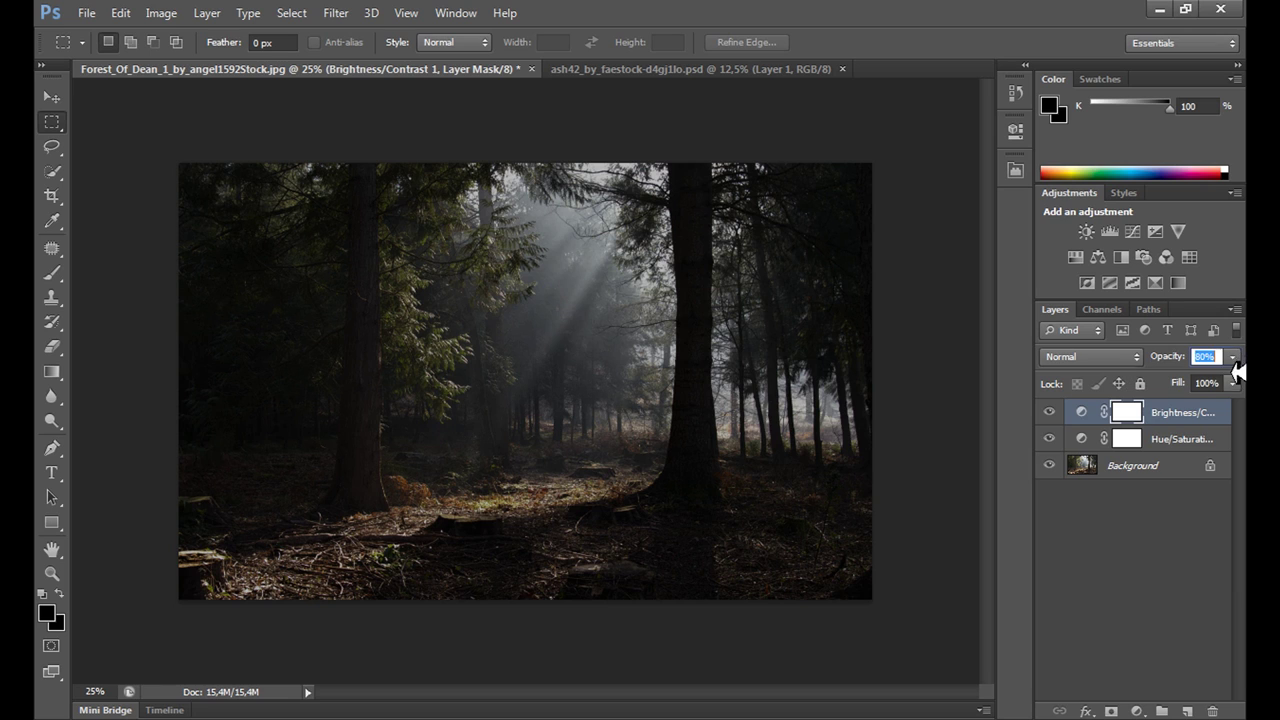
- Lower the Hue/Saturation layer's saturation to -45, then switch to the hooded-woman image
double_click(1132, 442)
left_click(747, 145)
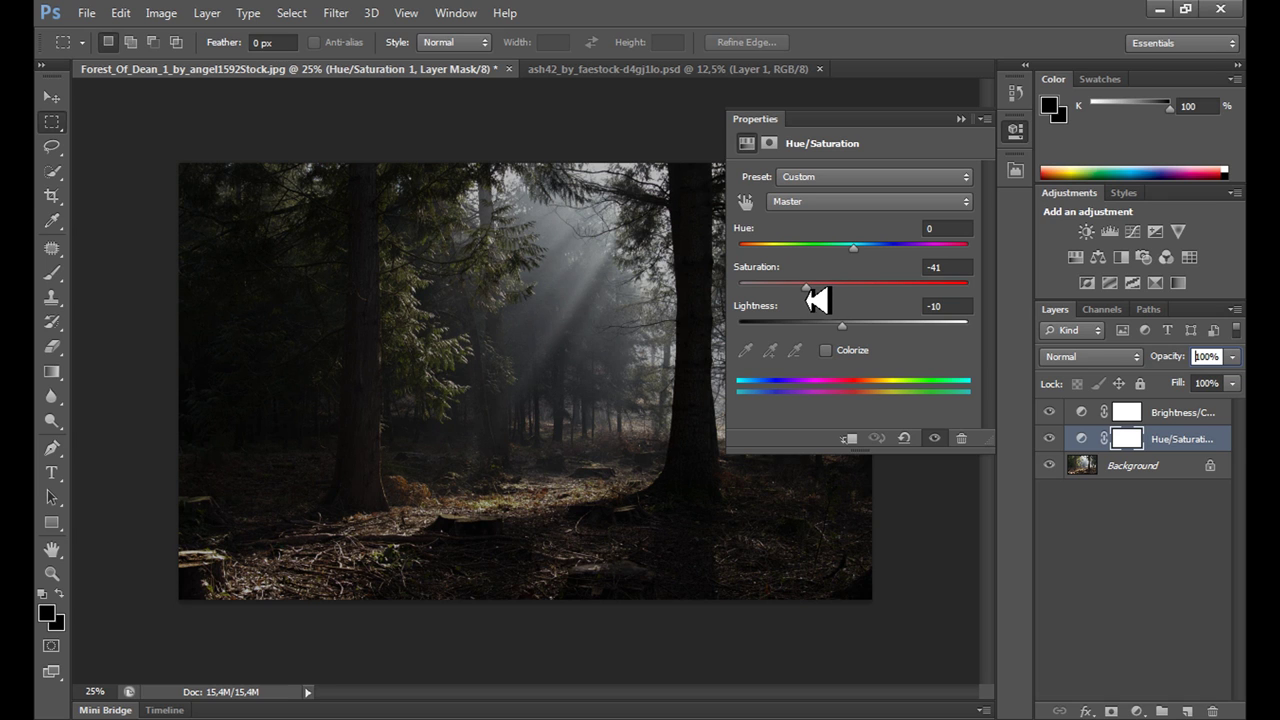
left_click_drag(808, 298, 805, 298)
left_click(962, 119)
left_click(722, 88)
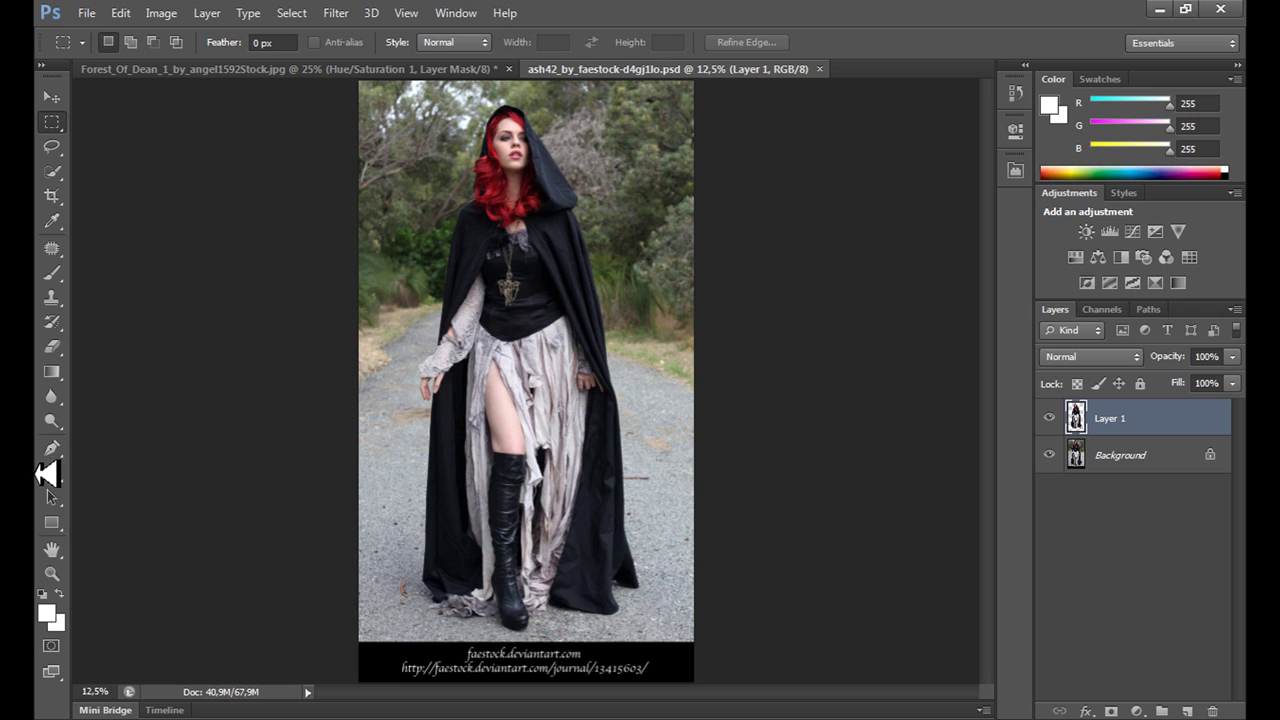
- Hide the woman document's Background layer so the cut-out sits on transparency
left_click(52, 448)
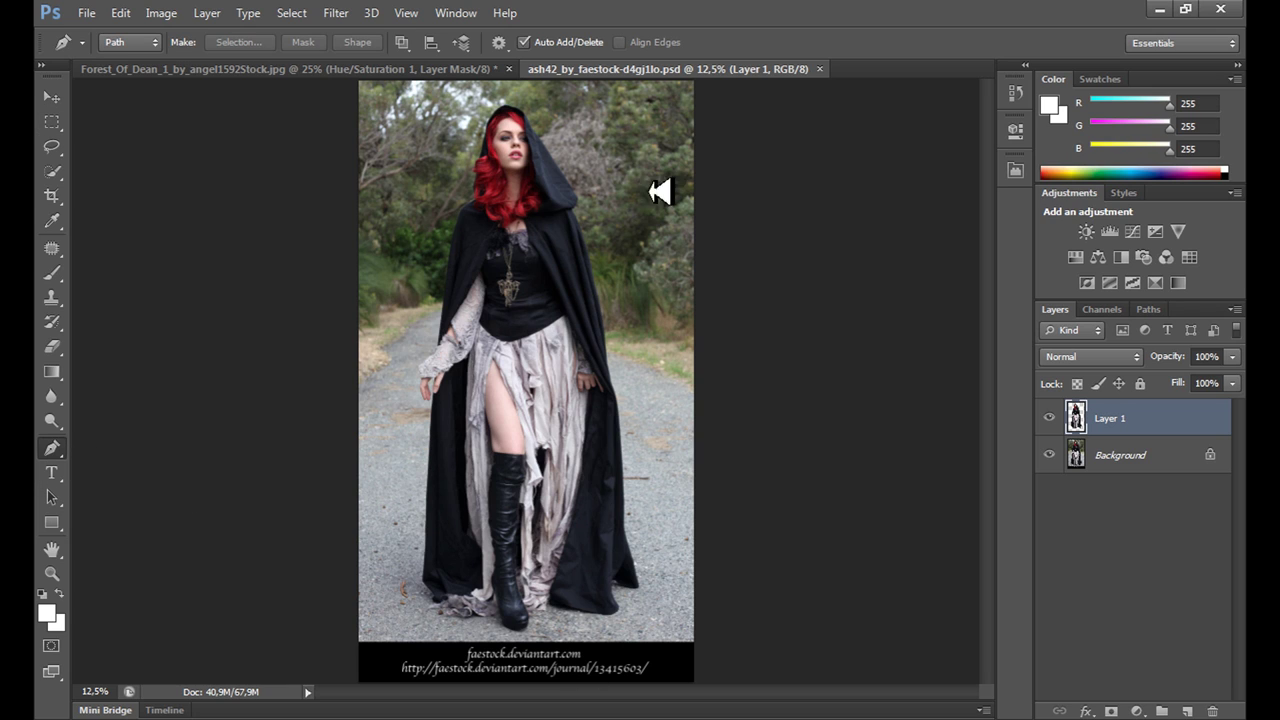
left_click(52, 452)
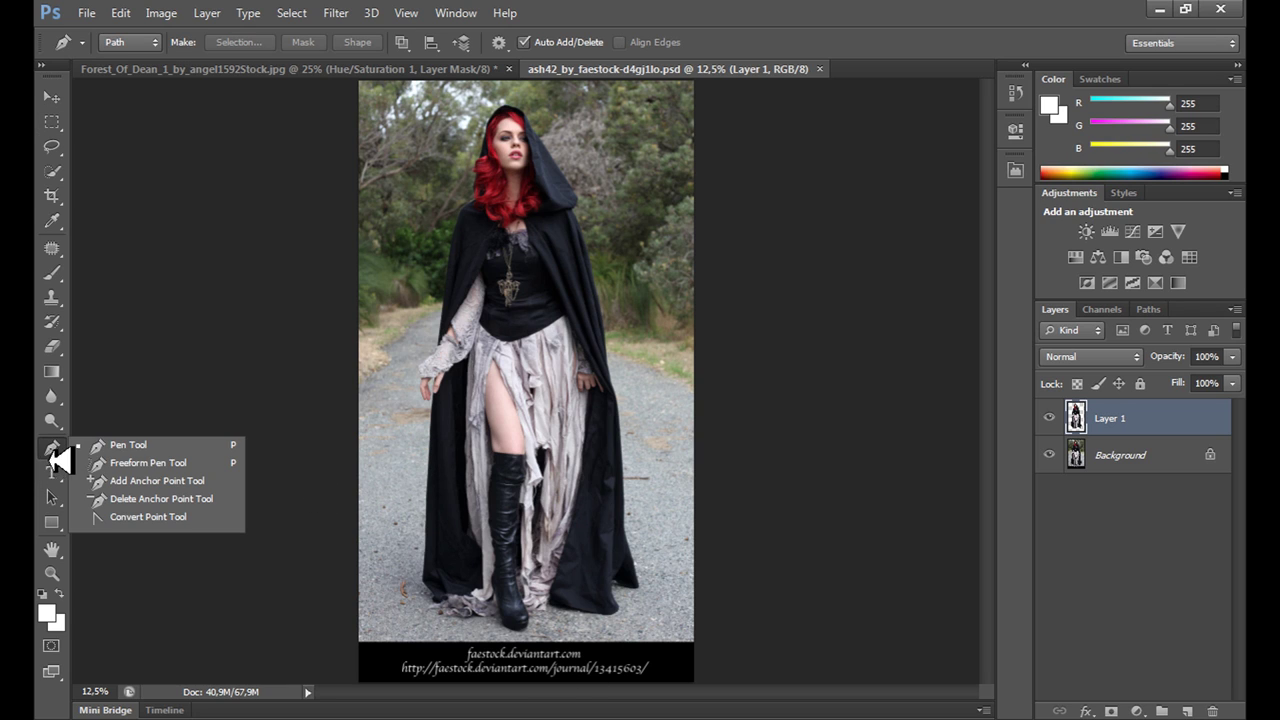
left_click(60, 458)
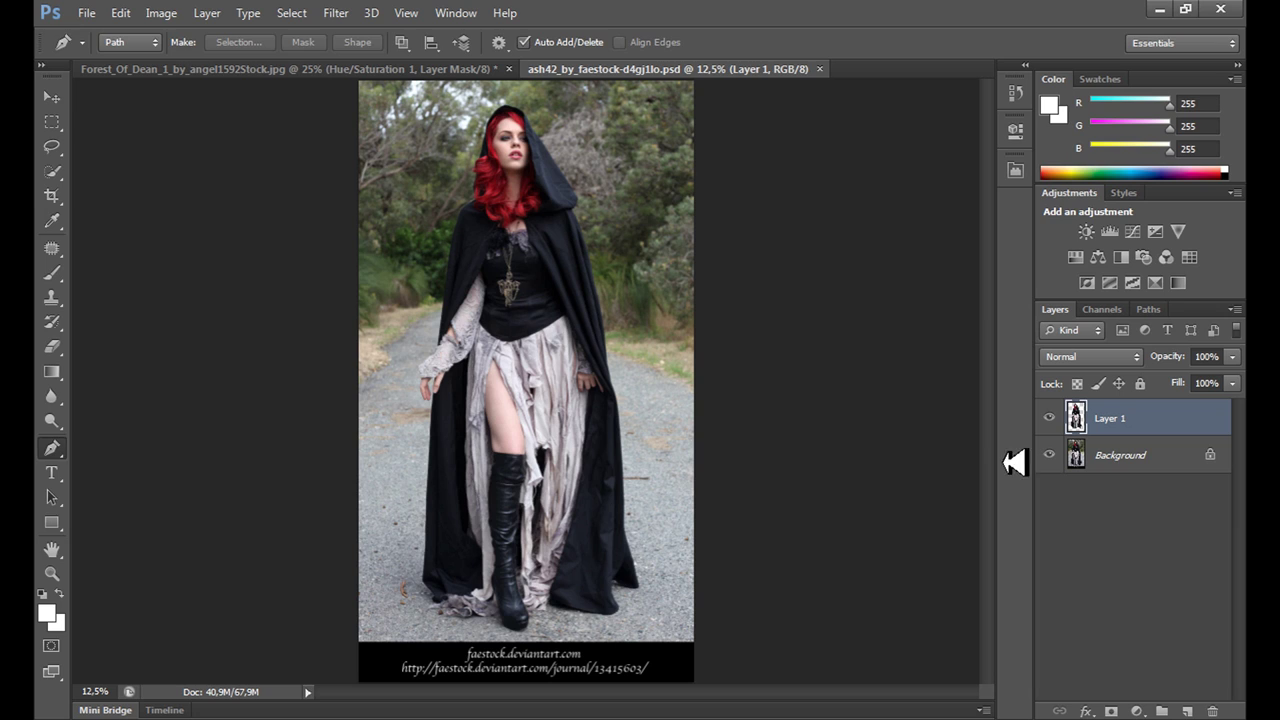
left_click(52, 97)
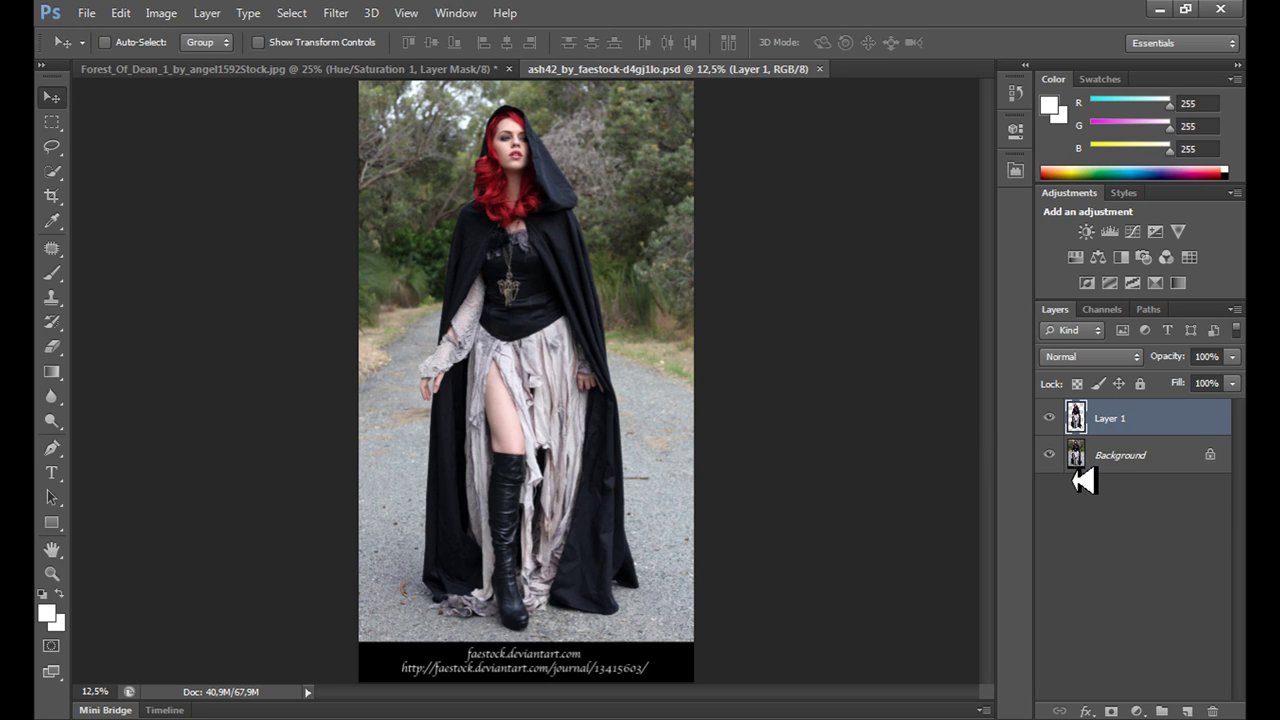
left_click(1049, 455)
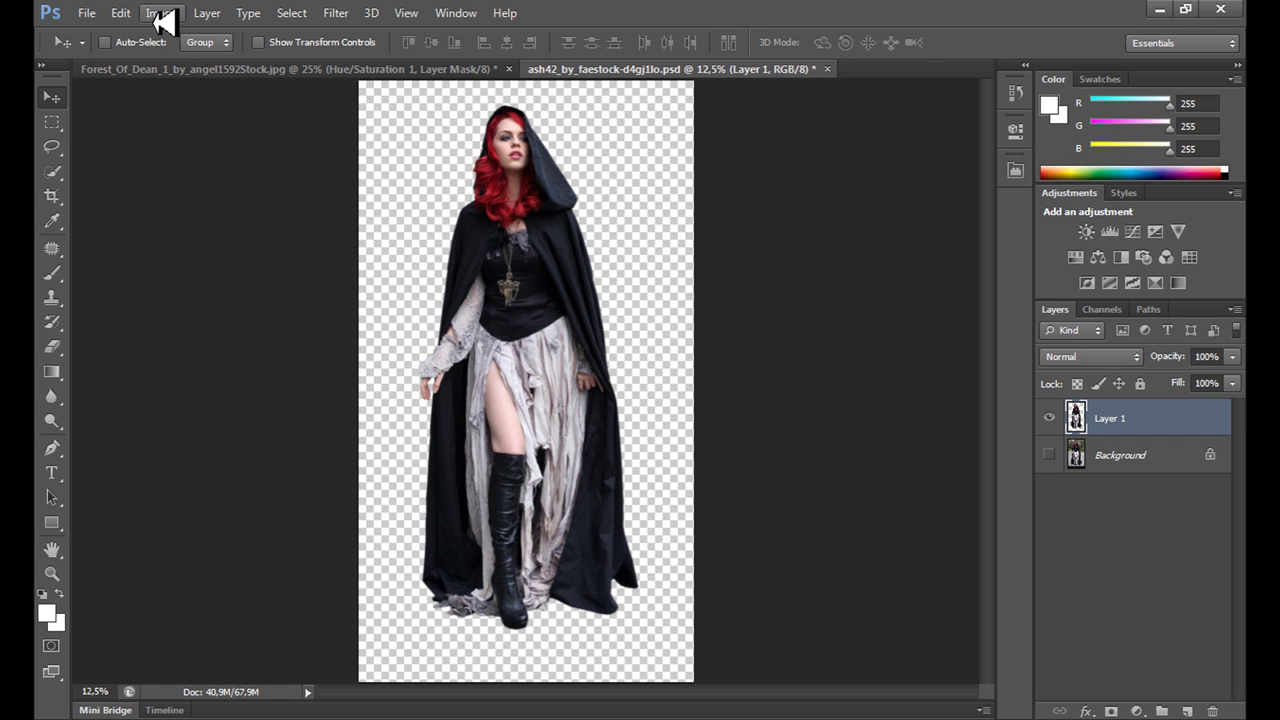
- Check the forest image's pixel dimensions in Image Size without changing them
left_click(175, 69)
left_click(161, 13)
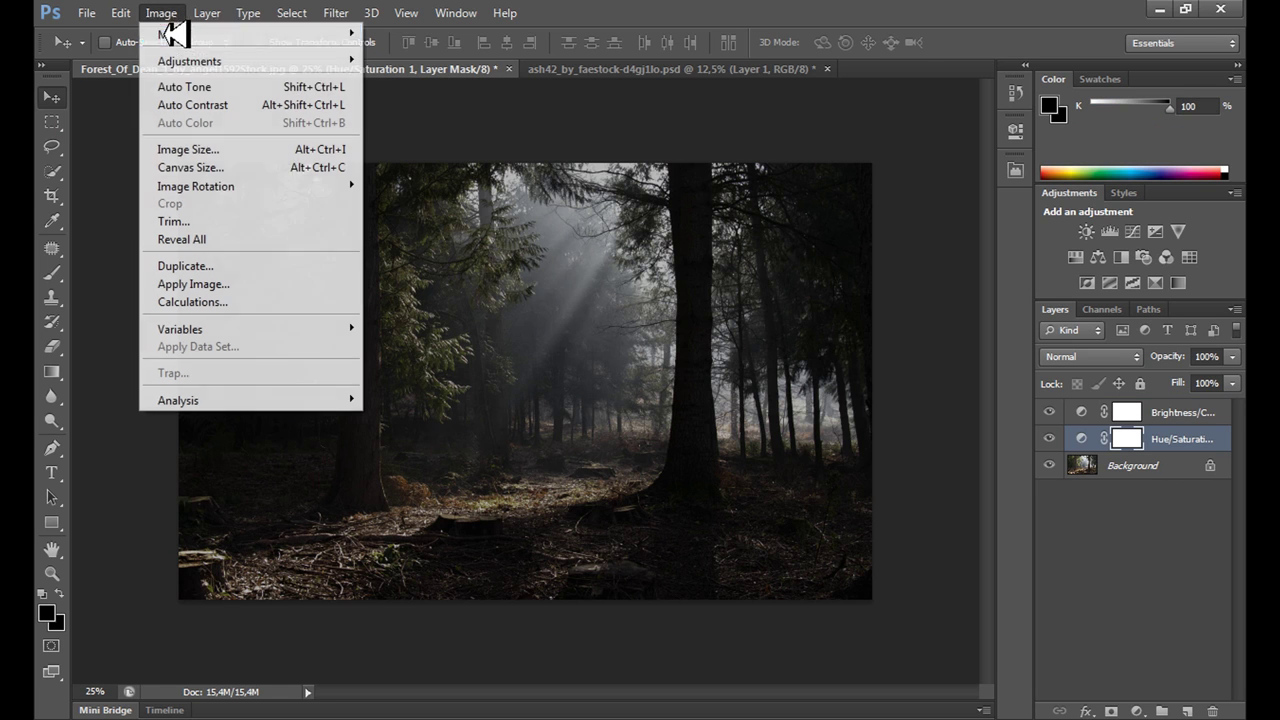
left_click(245, 149)
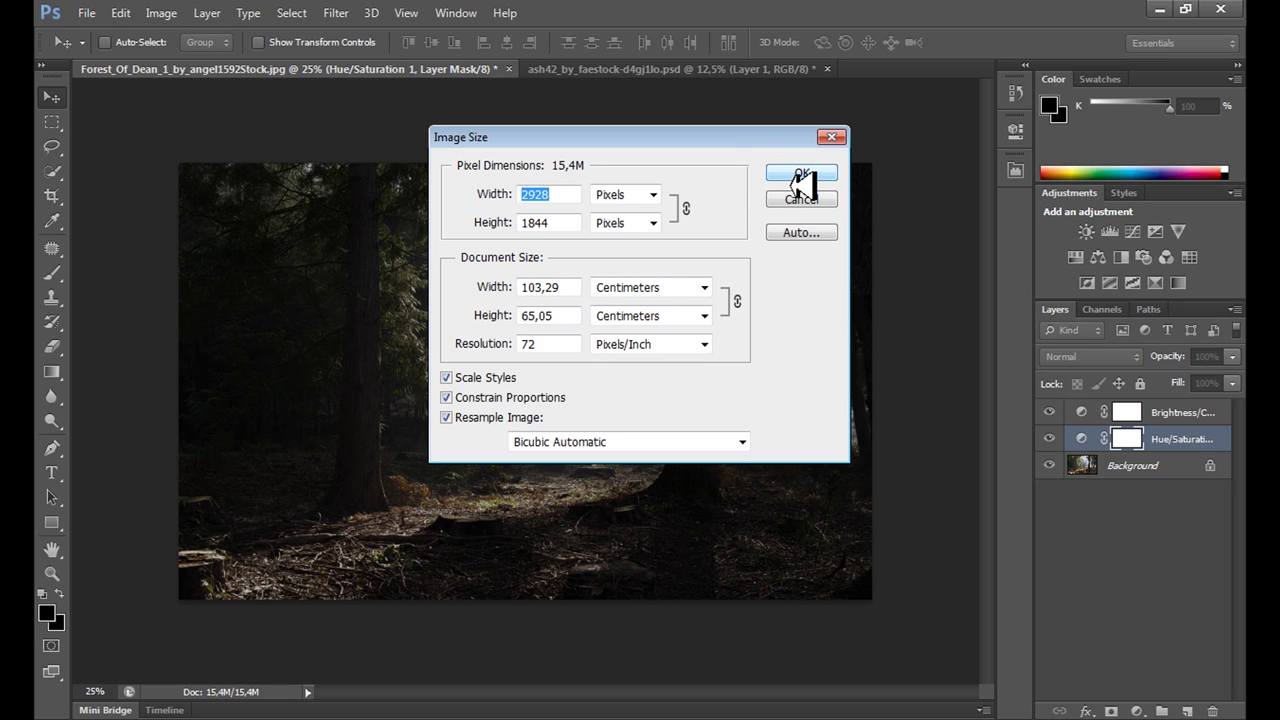
left_click(800, 176)
- Resize the cloaked woman to 3500 px tall and drag her into the forest document
left_click(500, 70)
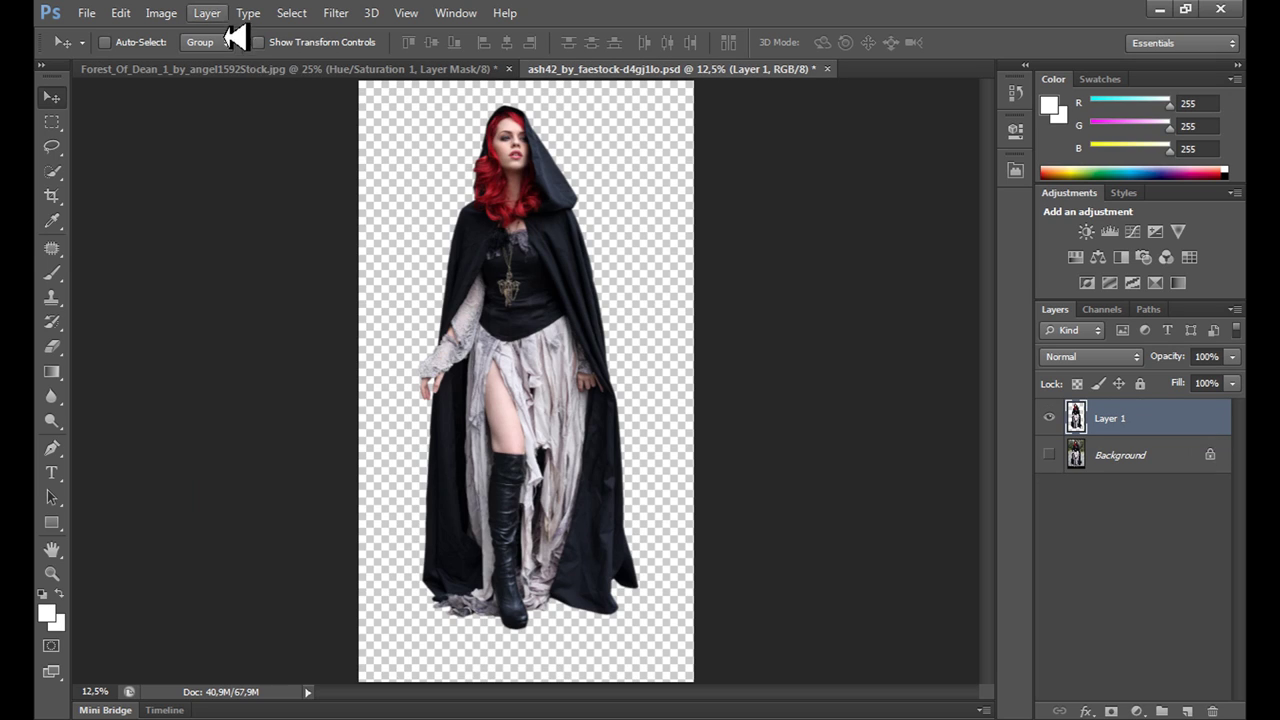
left_click(161, 13)
left_click(180, 150)
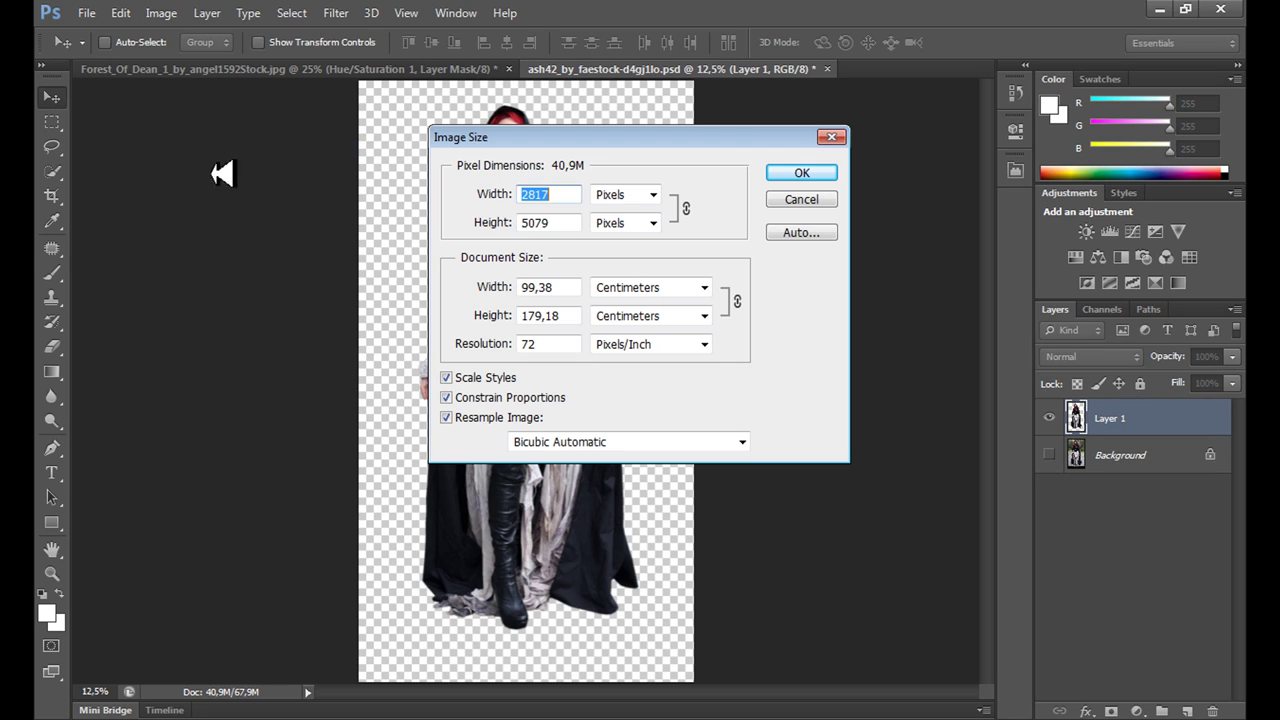
left_click(535, 223)
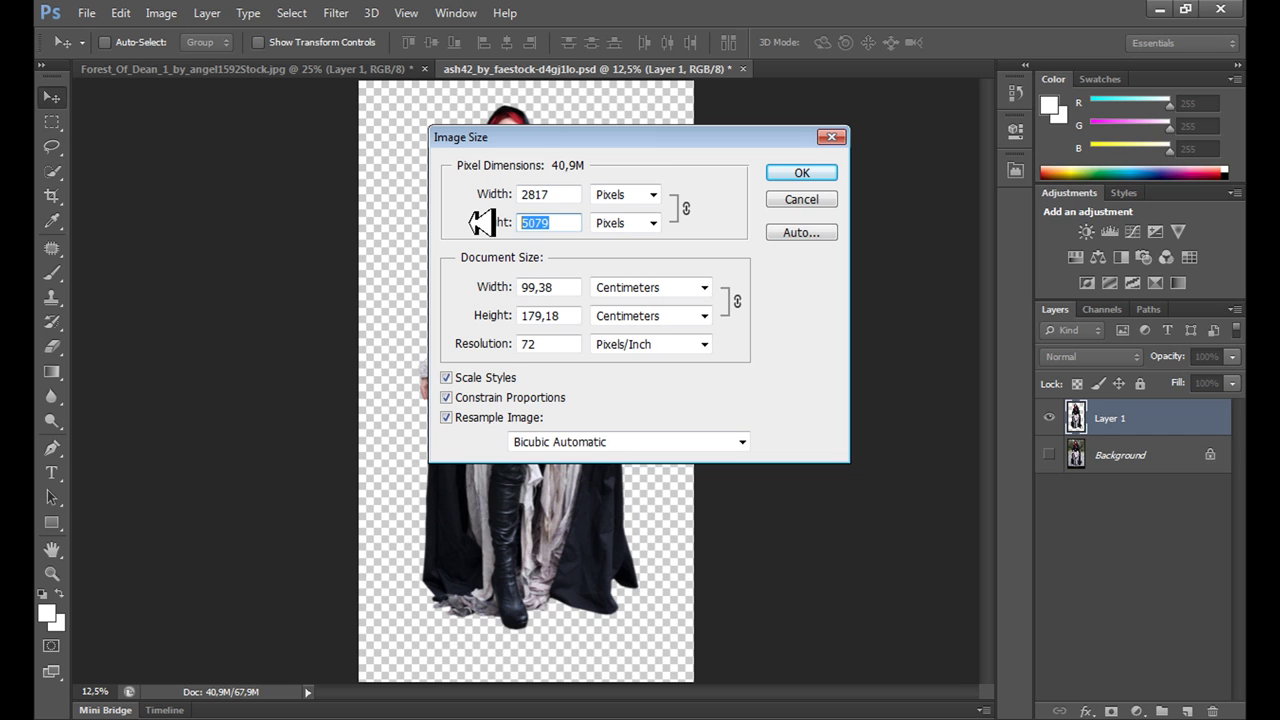
type("4")
key("BackSpace")
type("3")
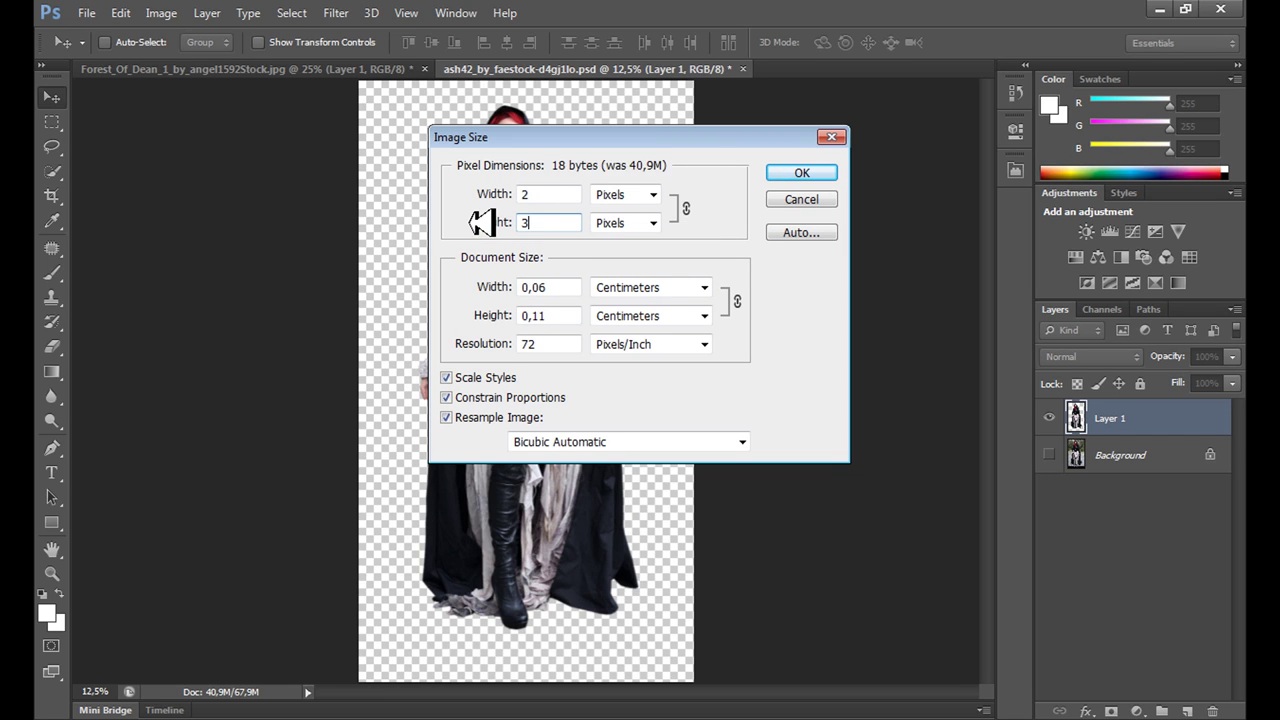
type("500")
left_click(802, 175)
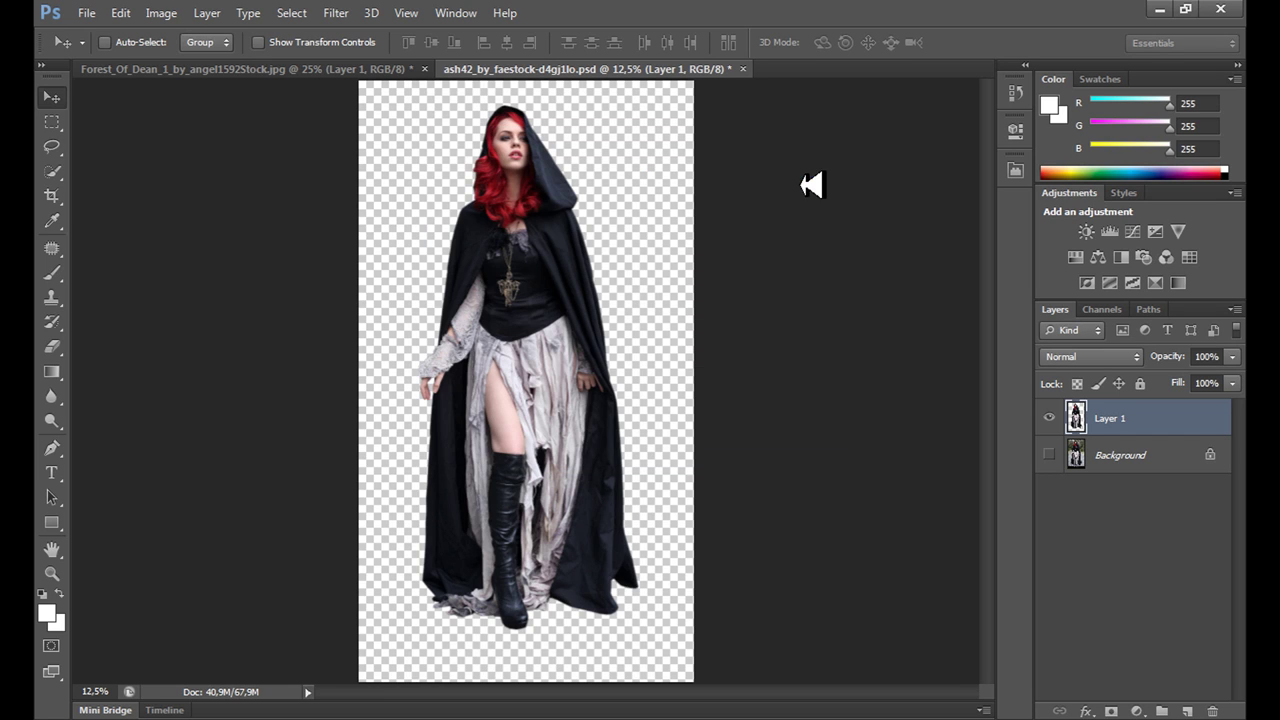
left_click_drag(460, 290, 497, 463)
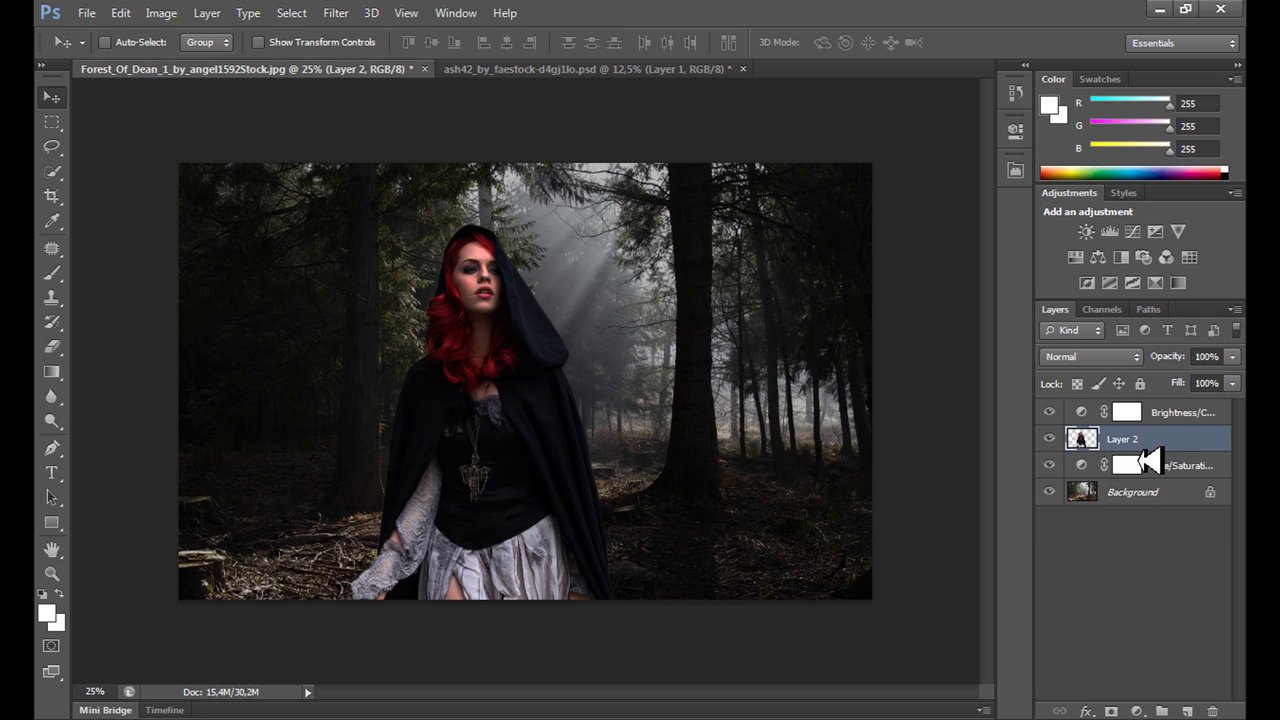
- Load the woman's outline and add a Hue/Saturation layer masked to her, saturation about -46
left_click(1085, 447, "ctrl")
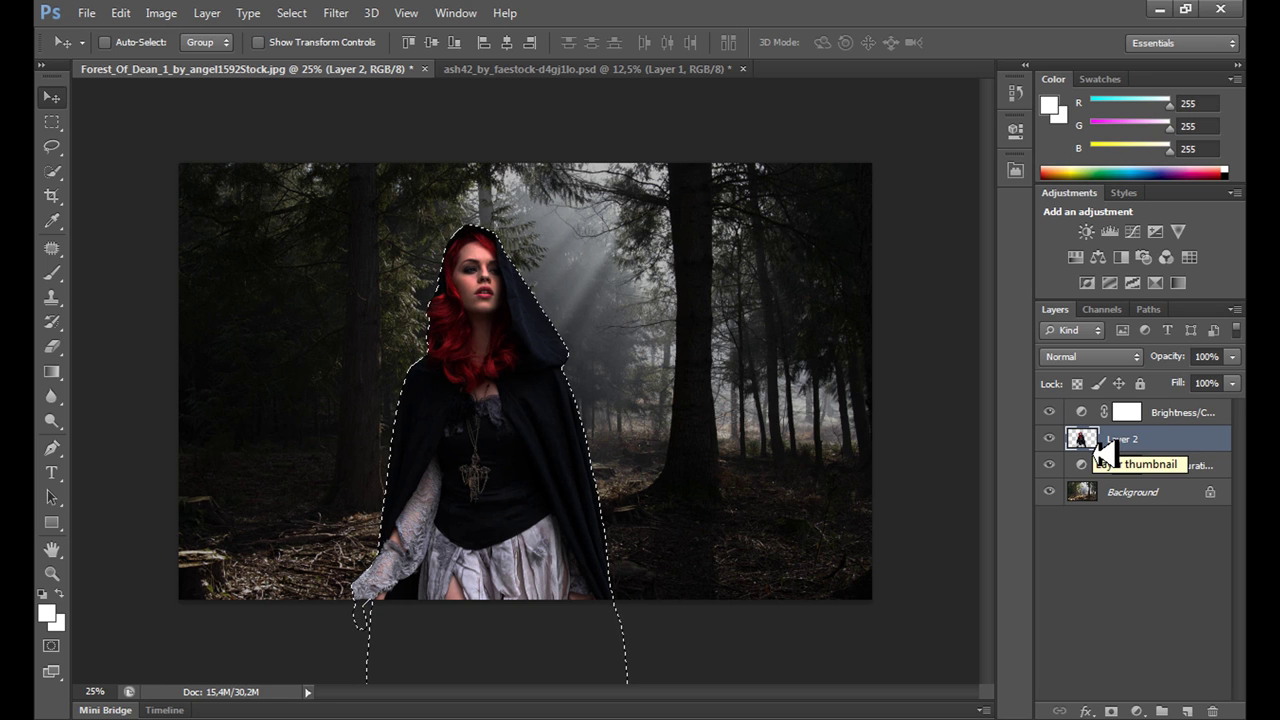
left_click(1139, 712)
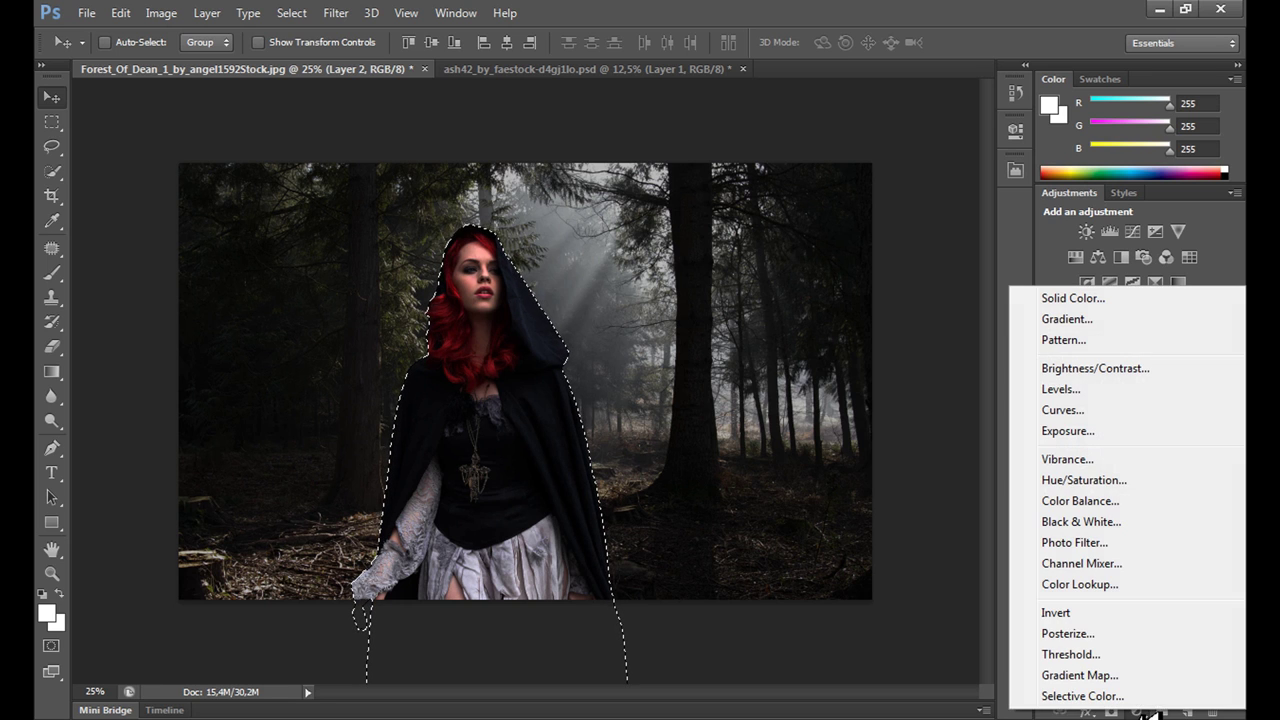
left_click(1084, 480)
left_click_drag(849, 290, 780, 290)
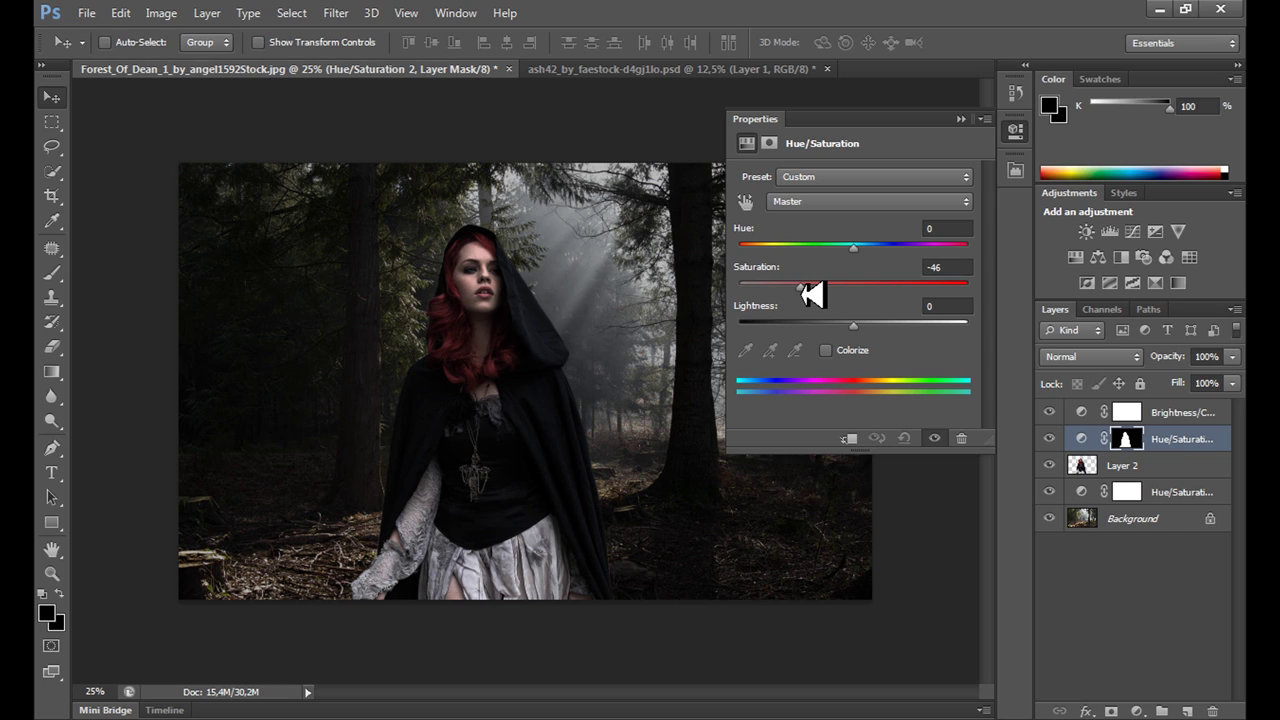
left_click(960, 119)
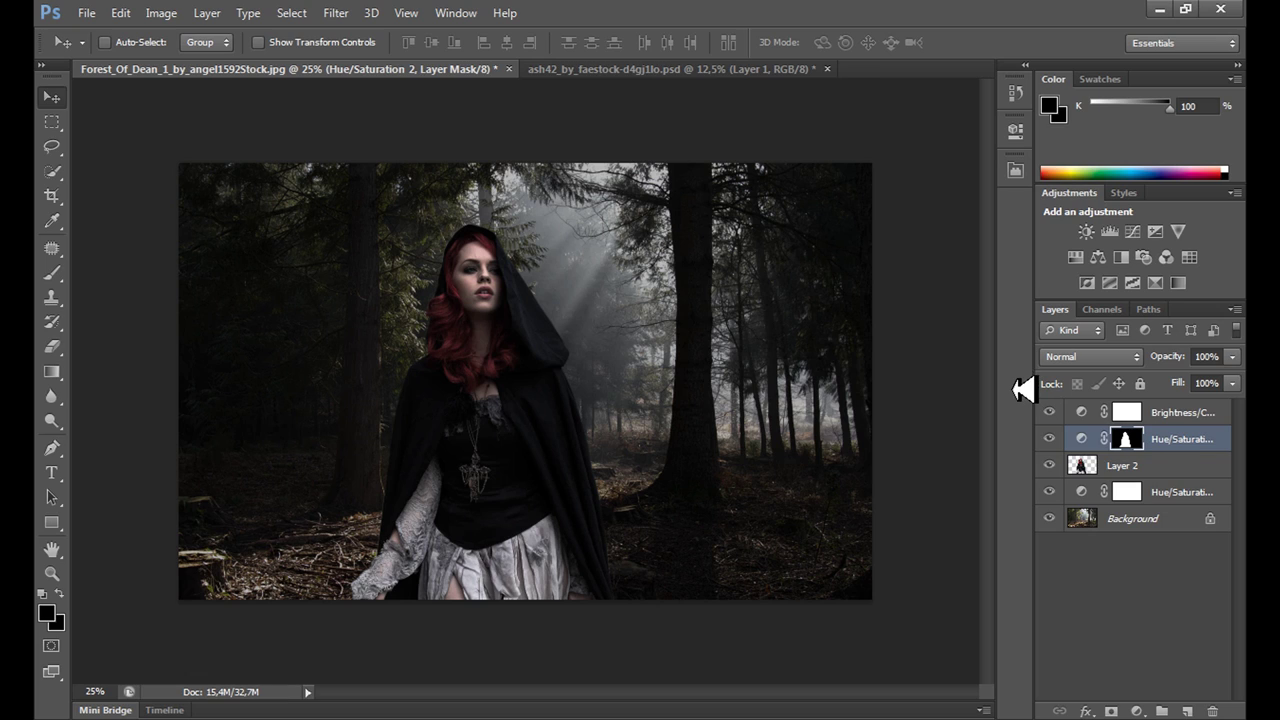
left_click(1128, 415)
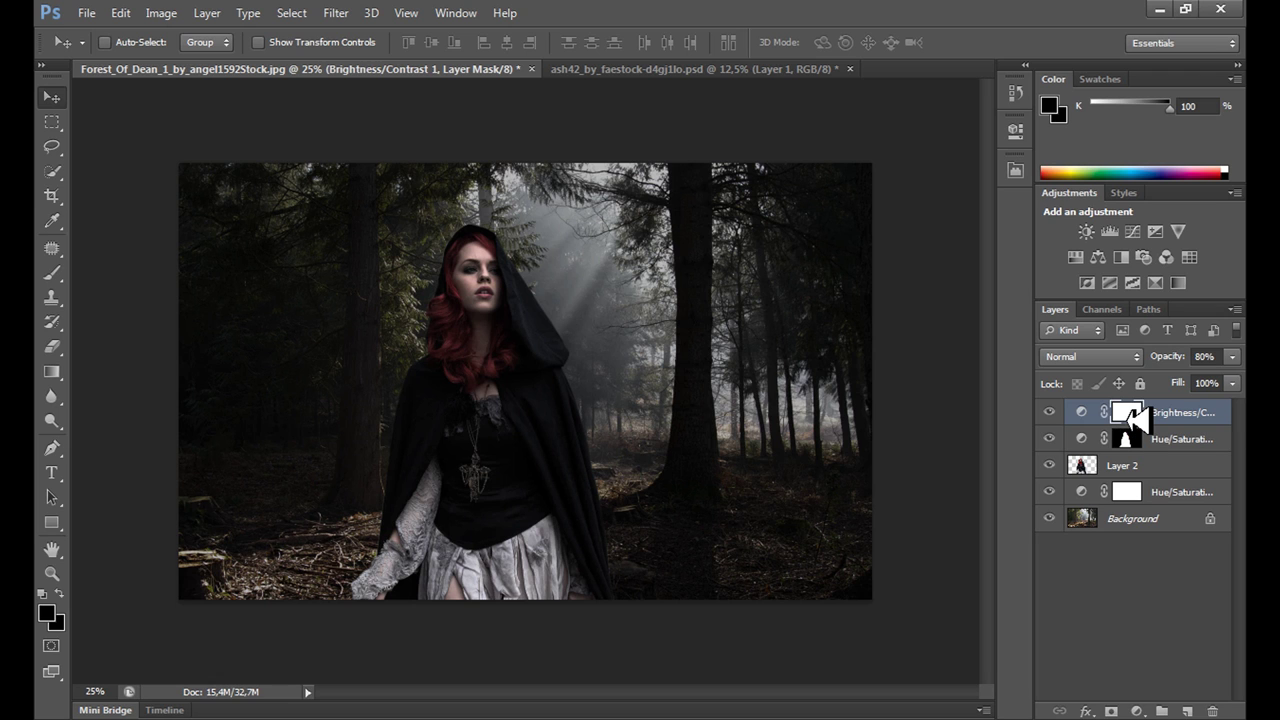
- Open the barn owl photo from the file browser
left_click(87, 13)
left_click(104, 54)
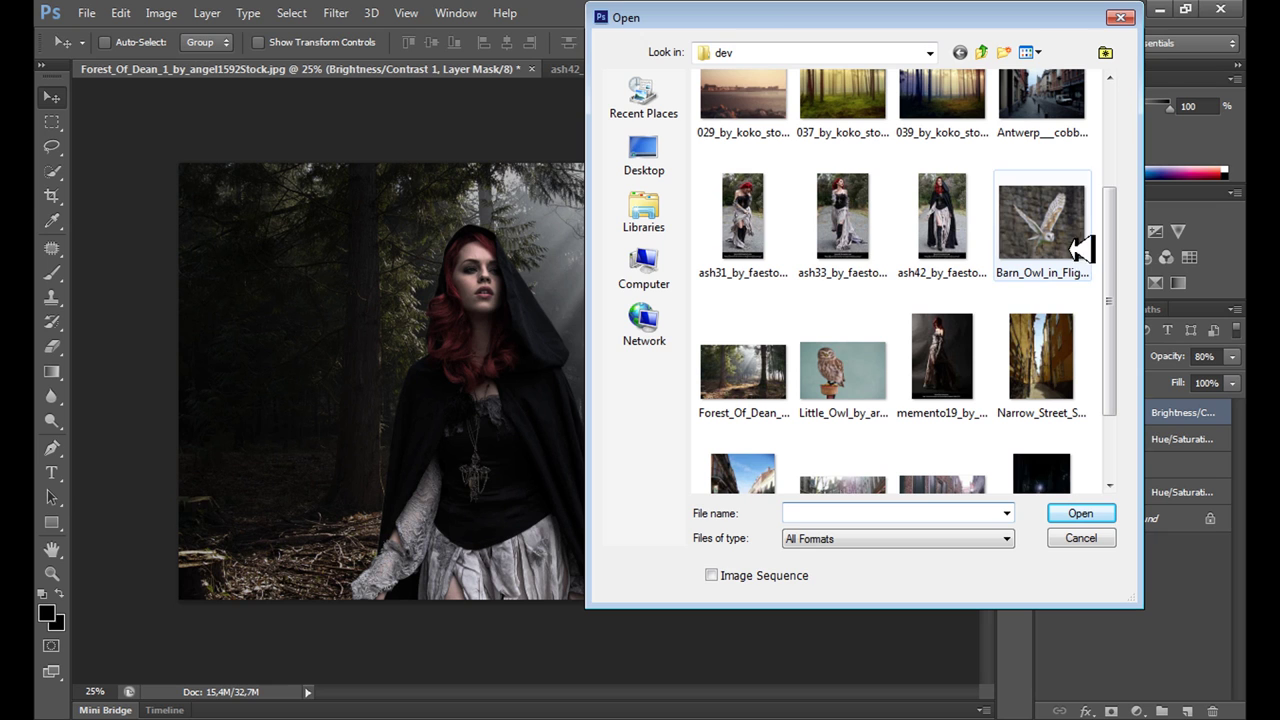
left_click_drag(1112, 306, 1097, 396)
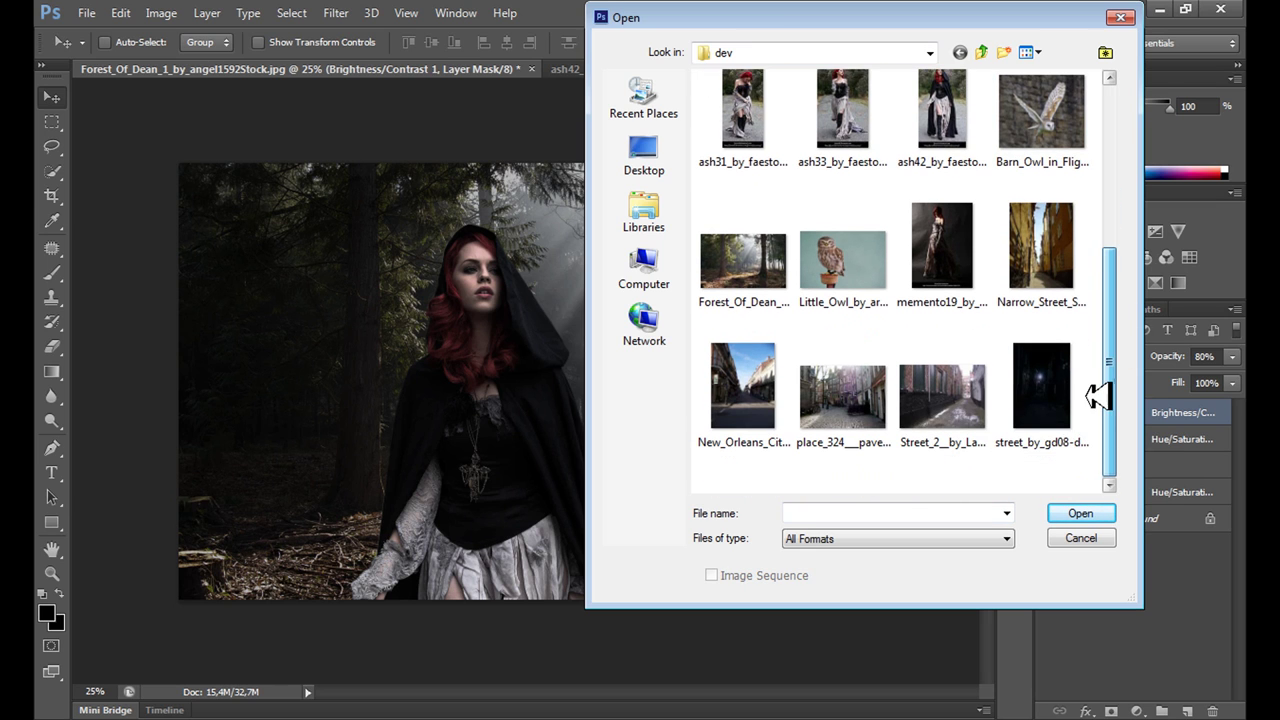
left_click_drag(742, 32, 712, 90)
left_click(1040, 215)
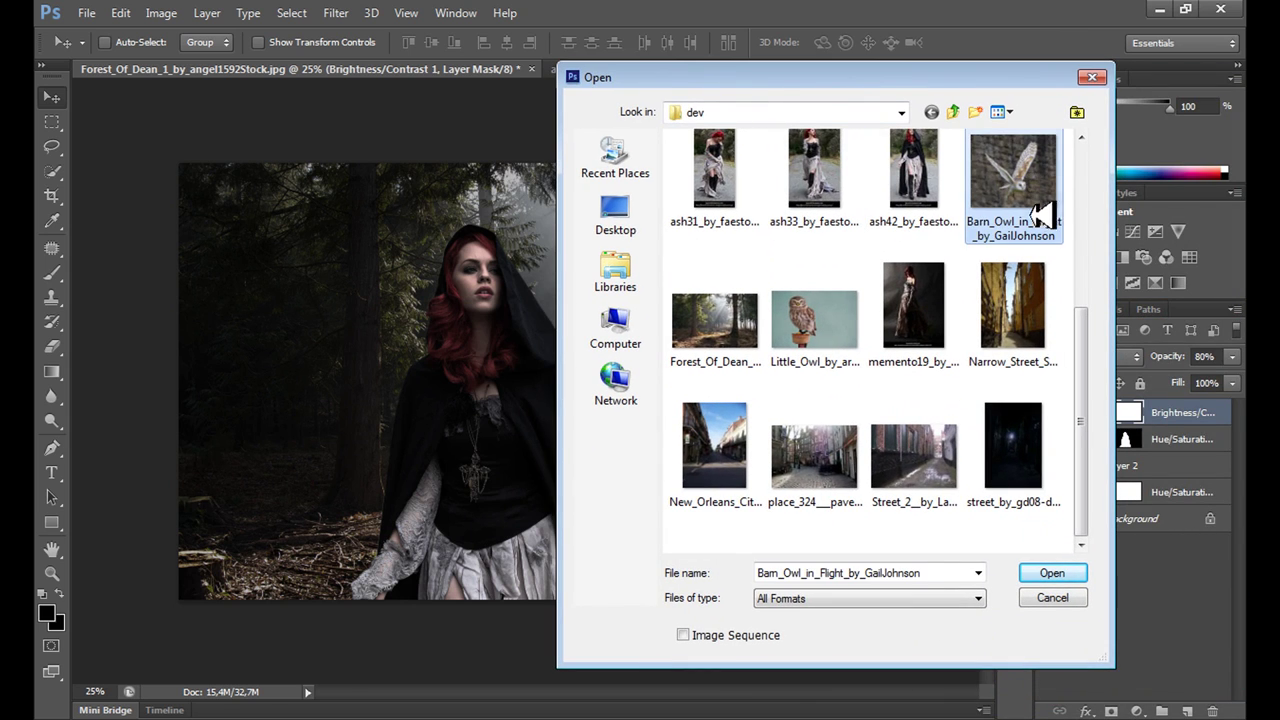
left_click(1054, 572)
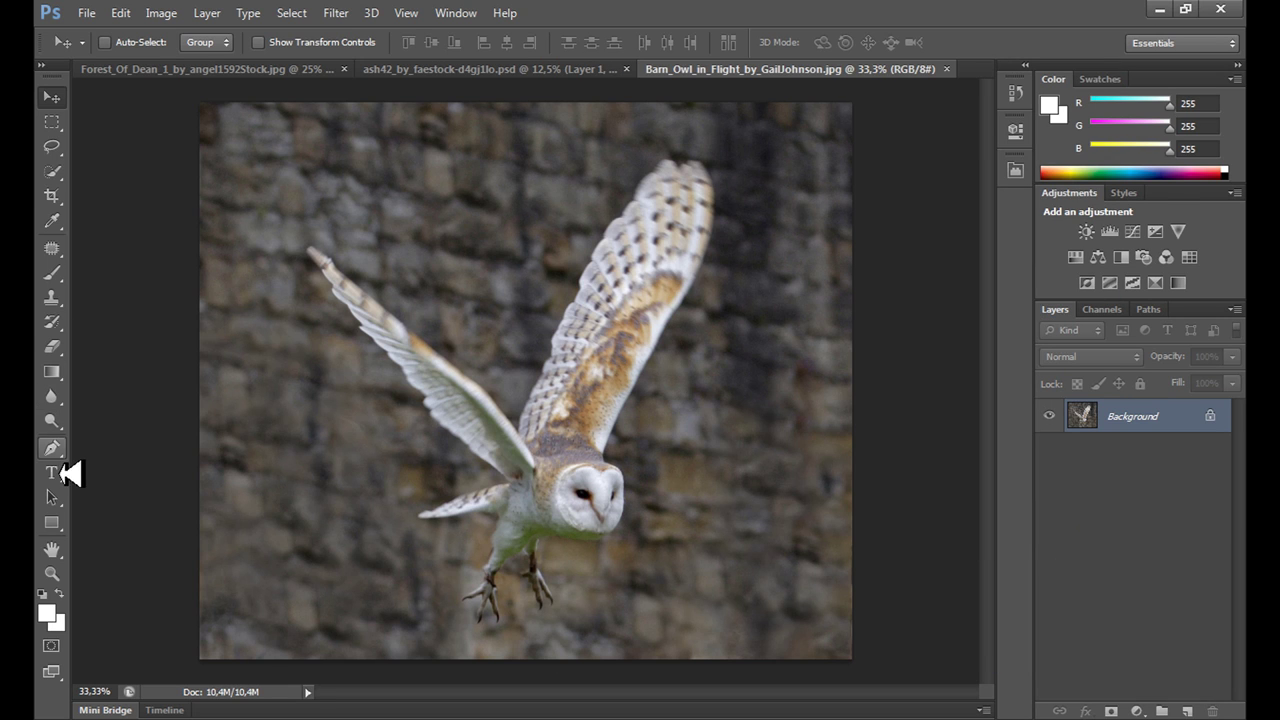
- Trace a closed Pen path around the owl and choose Make Selection
left_click(53, 450)
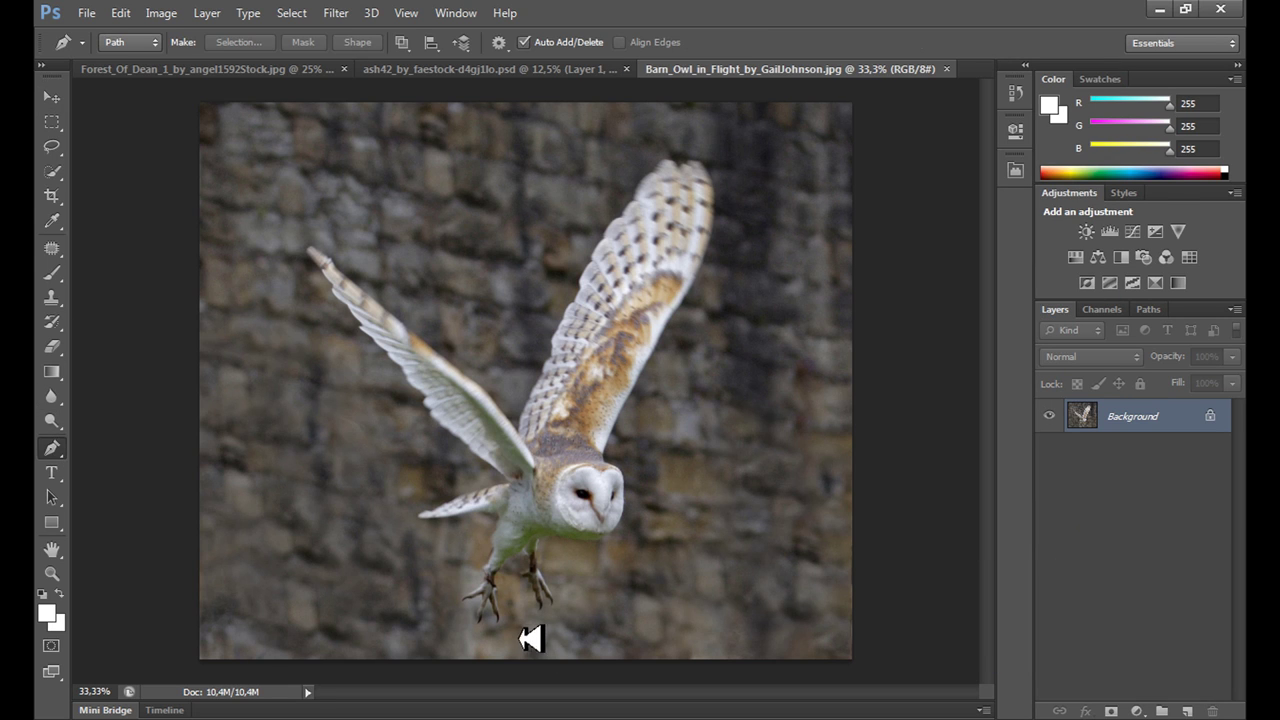
left_click(622, 528)
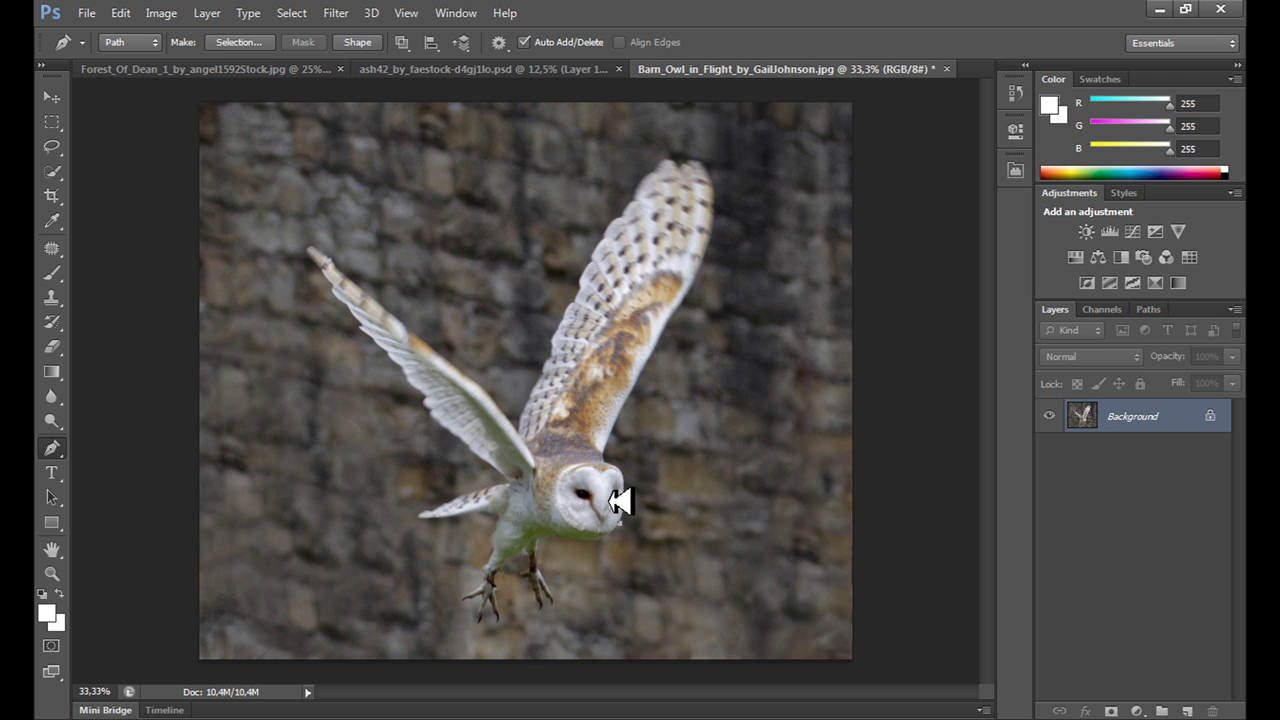
key("ctrl+plus")
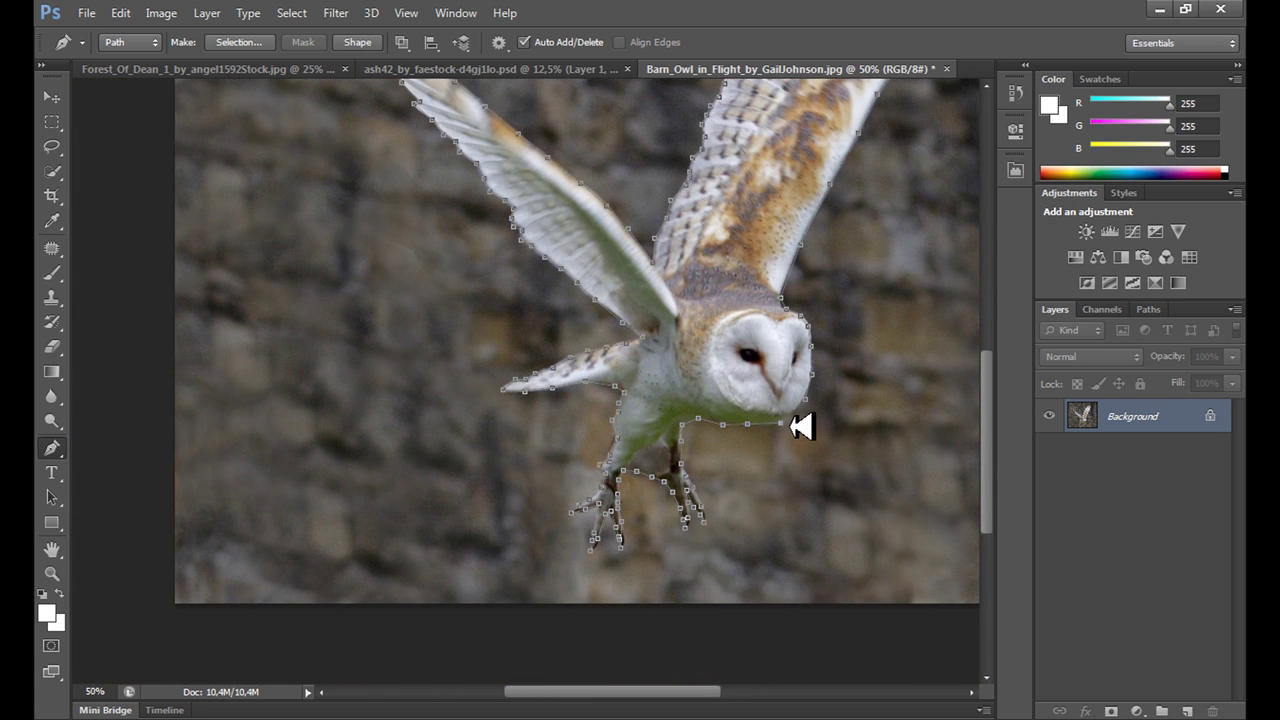
left_click(806, 410)
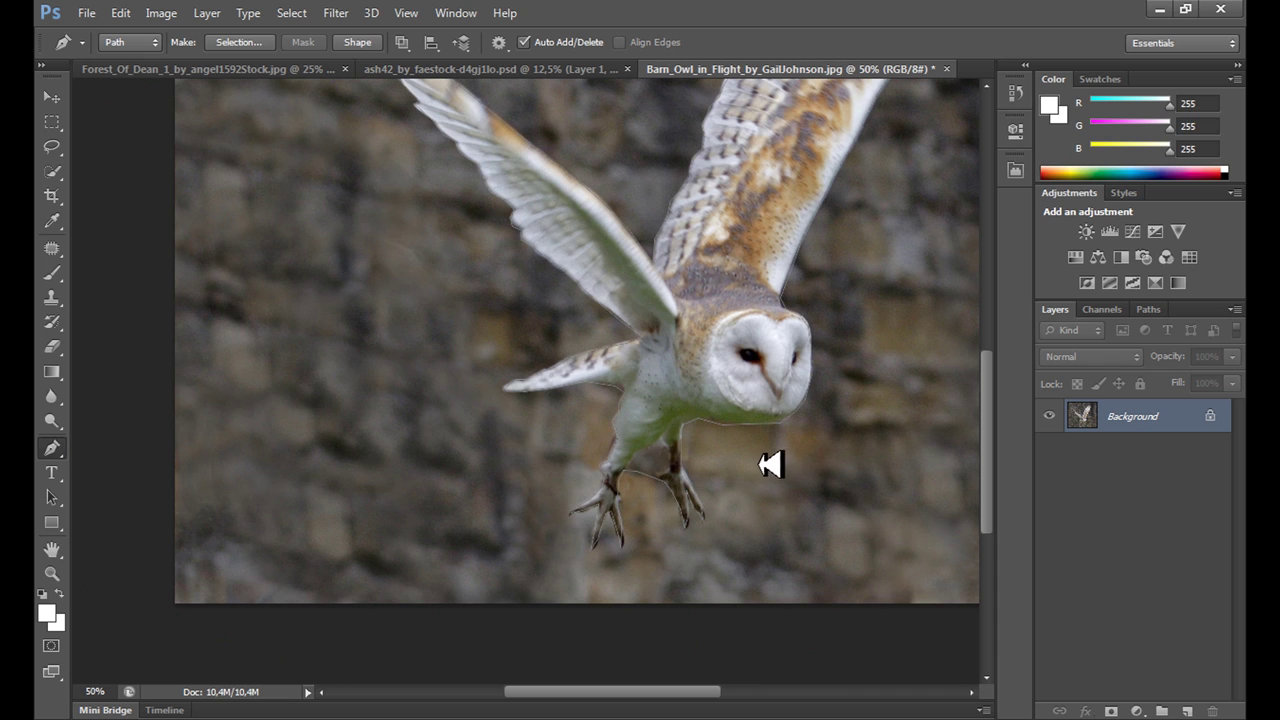
right_click(727, 459)
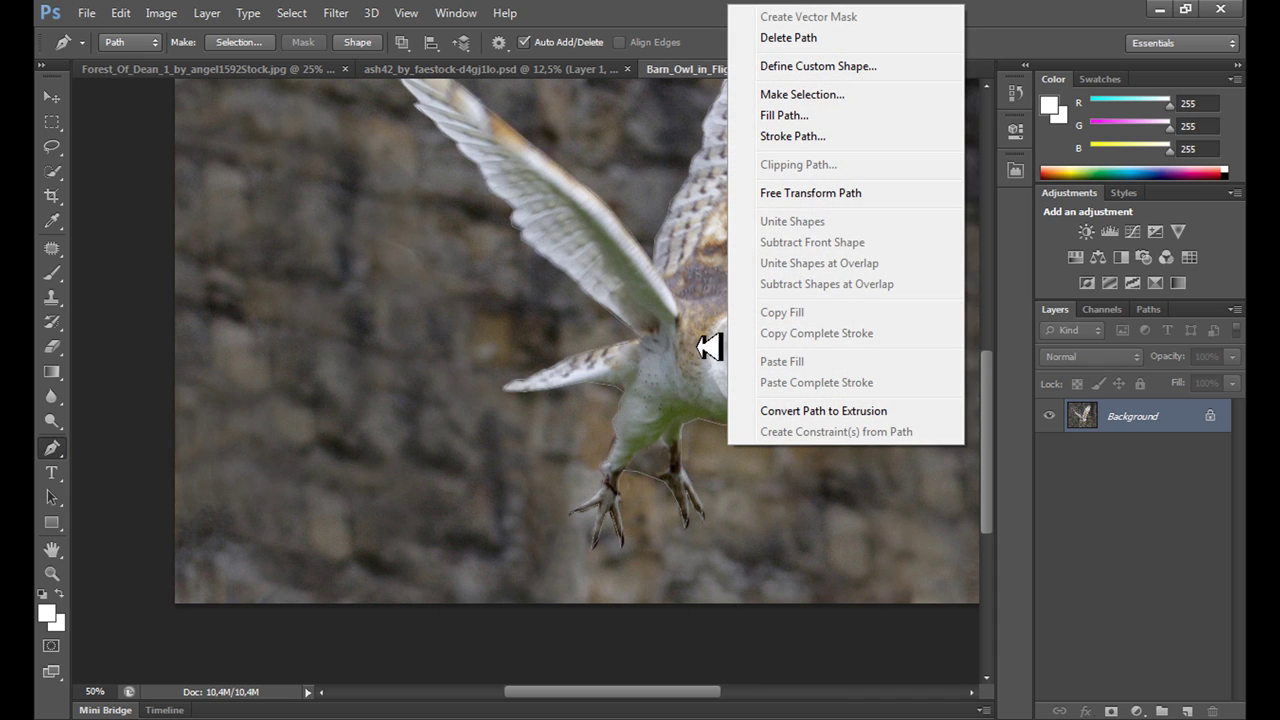
left_click(802, 94)
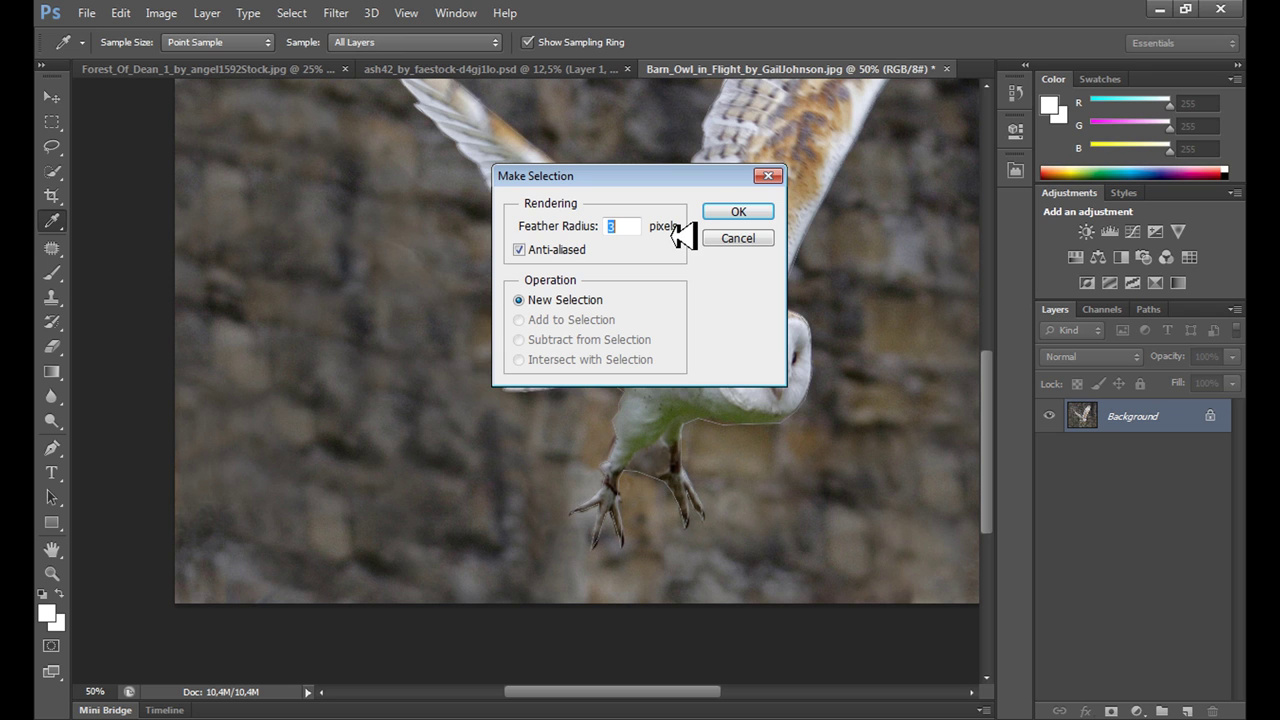
- Make a 3 px feathered selection, cut the owl to its own layer, and hide the background
left_click(764, 215)
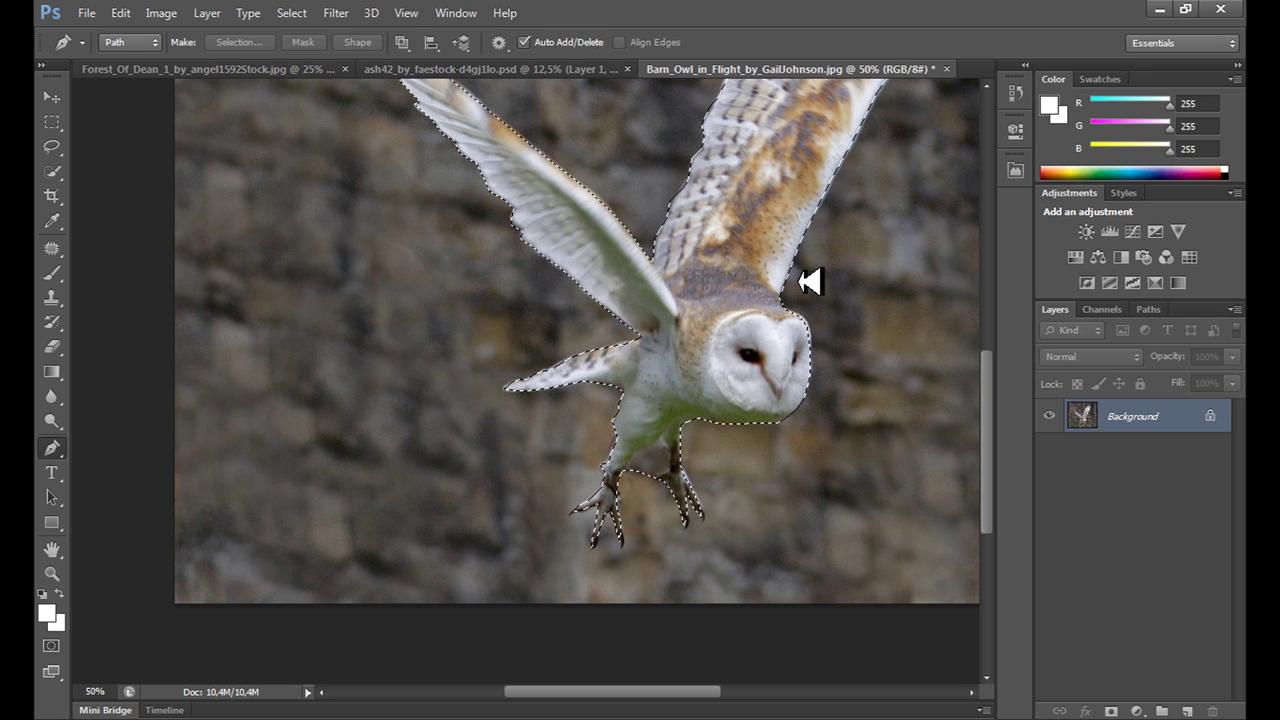
left_click(51, 121)
right_click(671, 425)
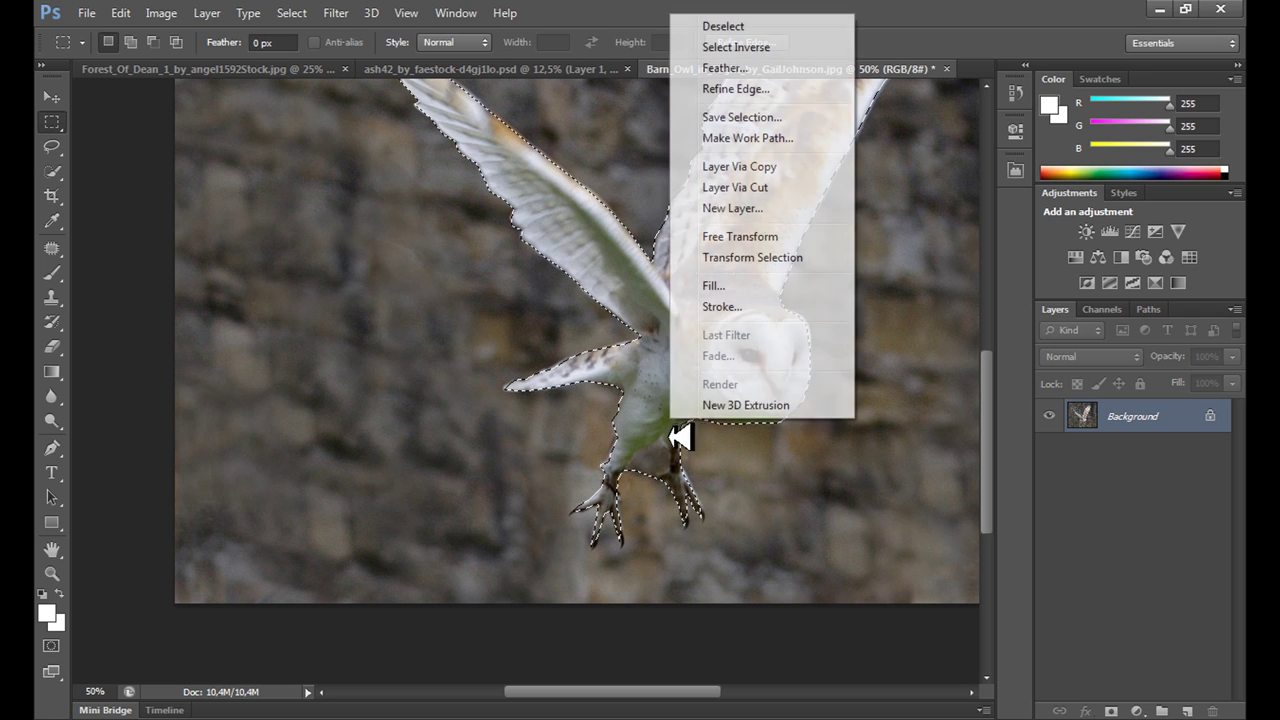
left_click(757, 190)
left_click(1048, 449)
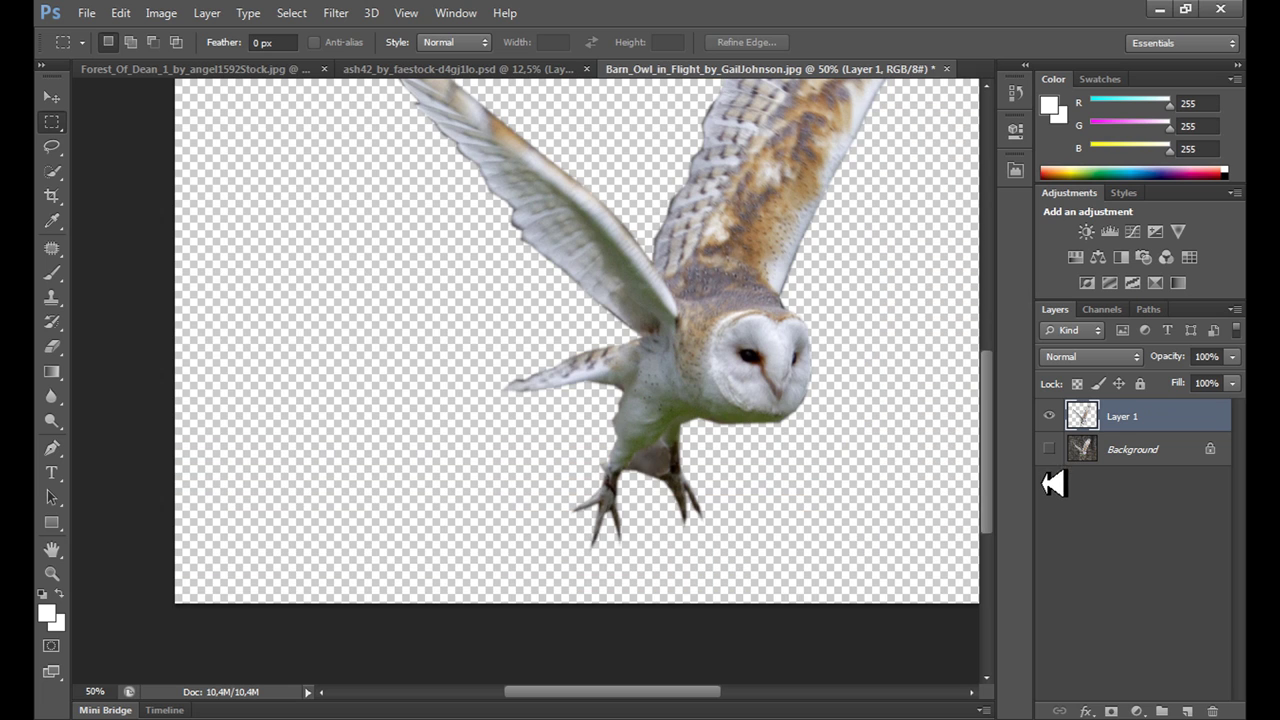
scroll(866, 491, "up", 6)
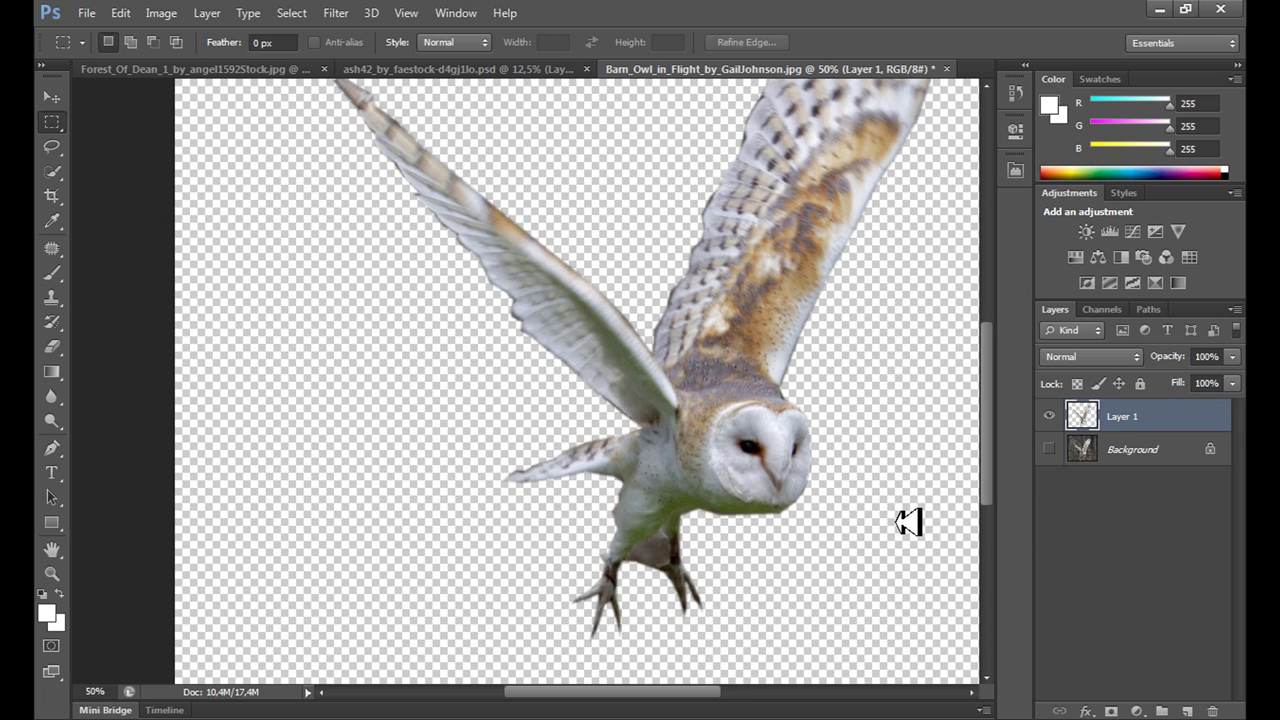
scroll(908, 521, "down", 2)
left_click(55, 346)
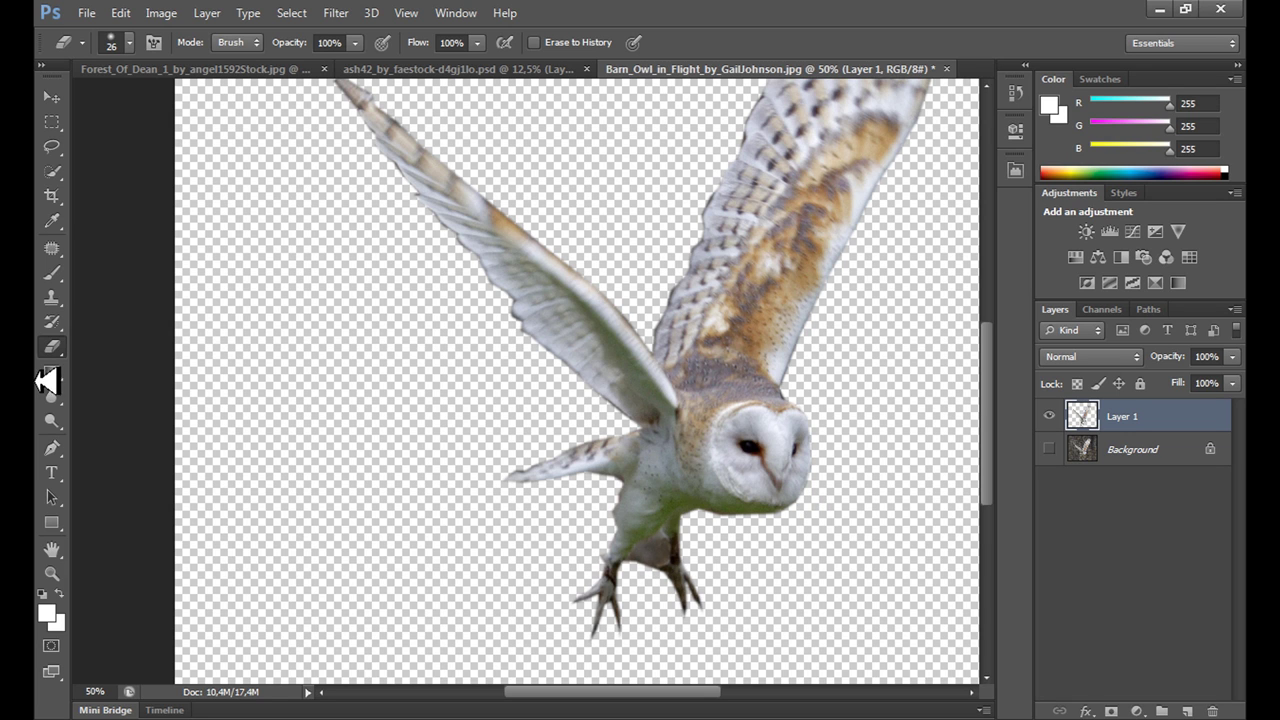
left_click(52, 99)
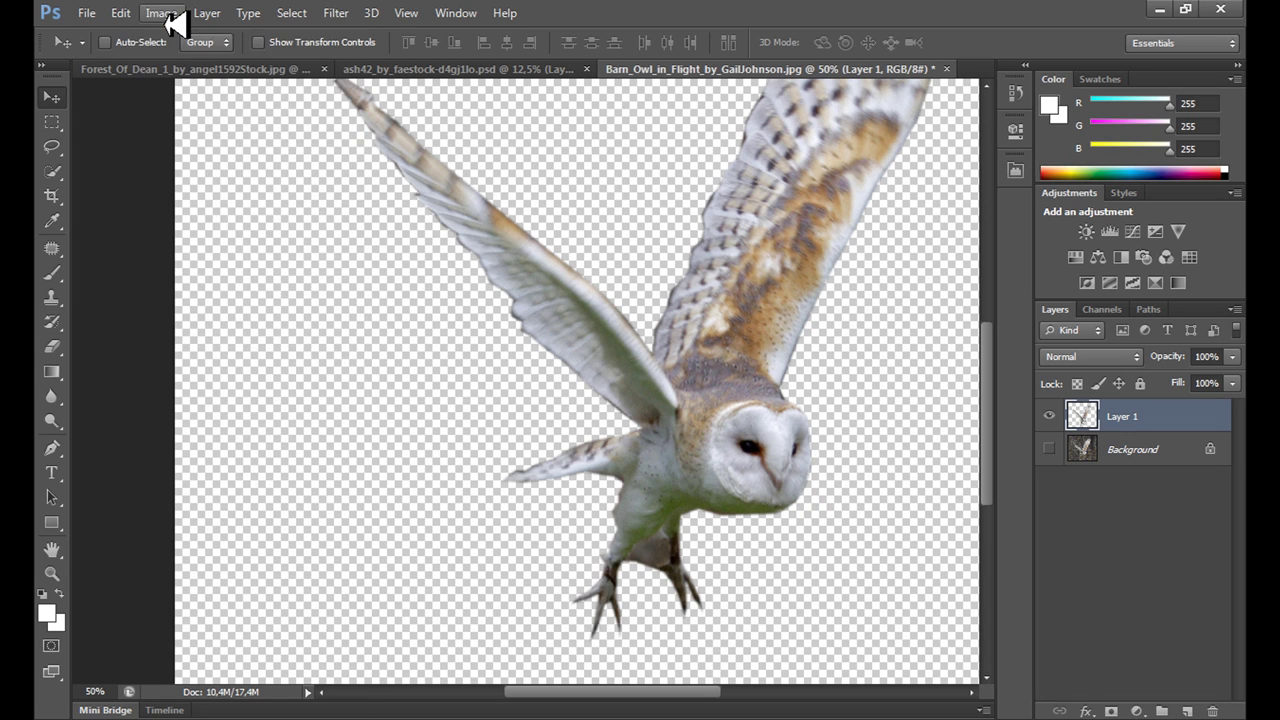
- Resize the owl image to 900 px wide
left_click(161, 13)
left_click(208, 152)
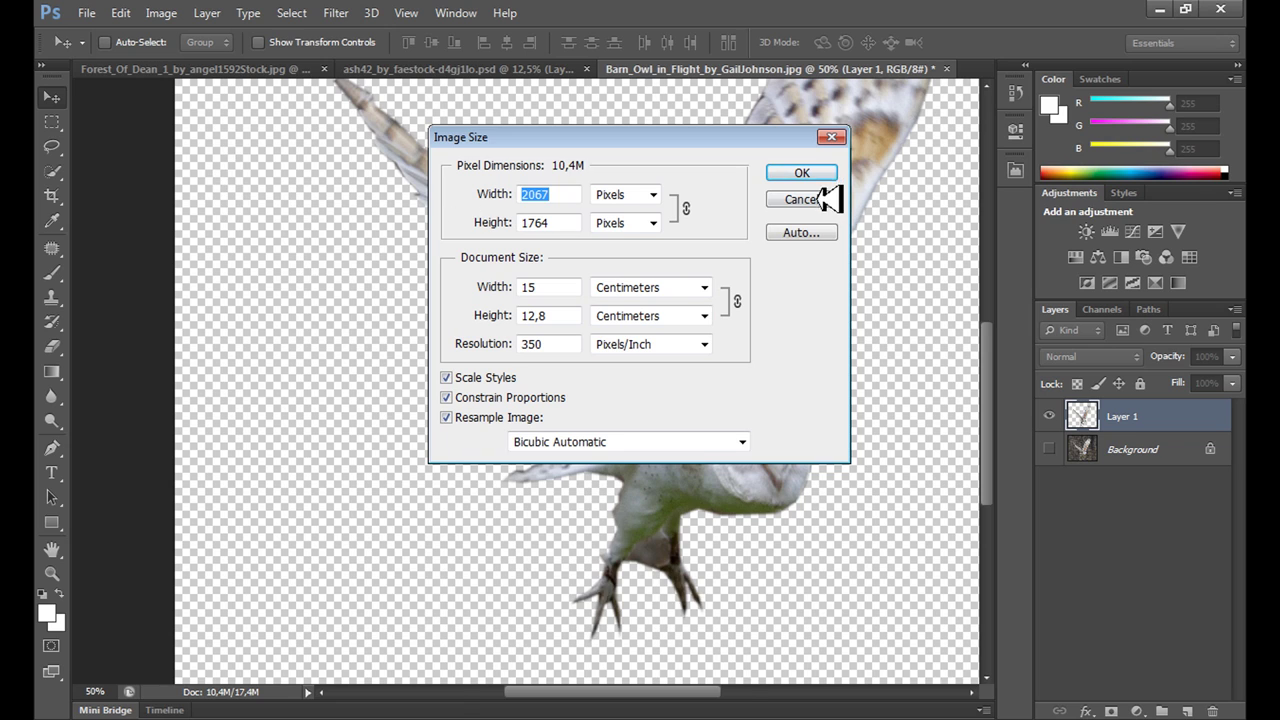
type("900")
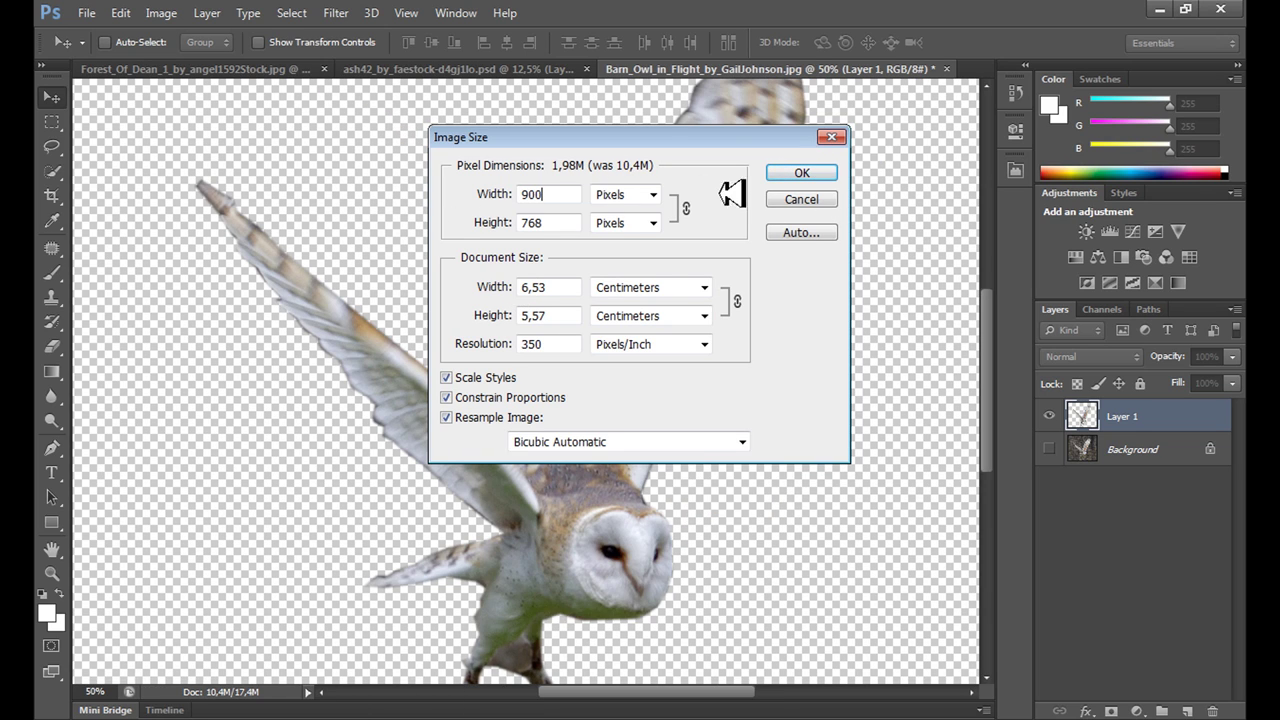
left_click(802, 176)
- Place the owl in the forest just above Background, at the upper left
left_click_drag(510, 405, 756, 335)
left_click_drag(1122, 414, 1180, 543)
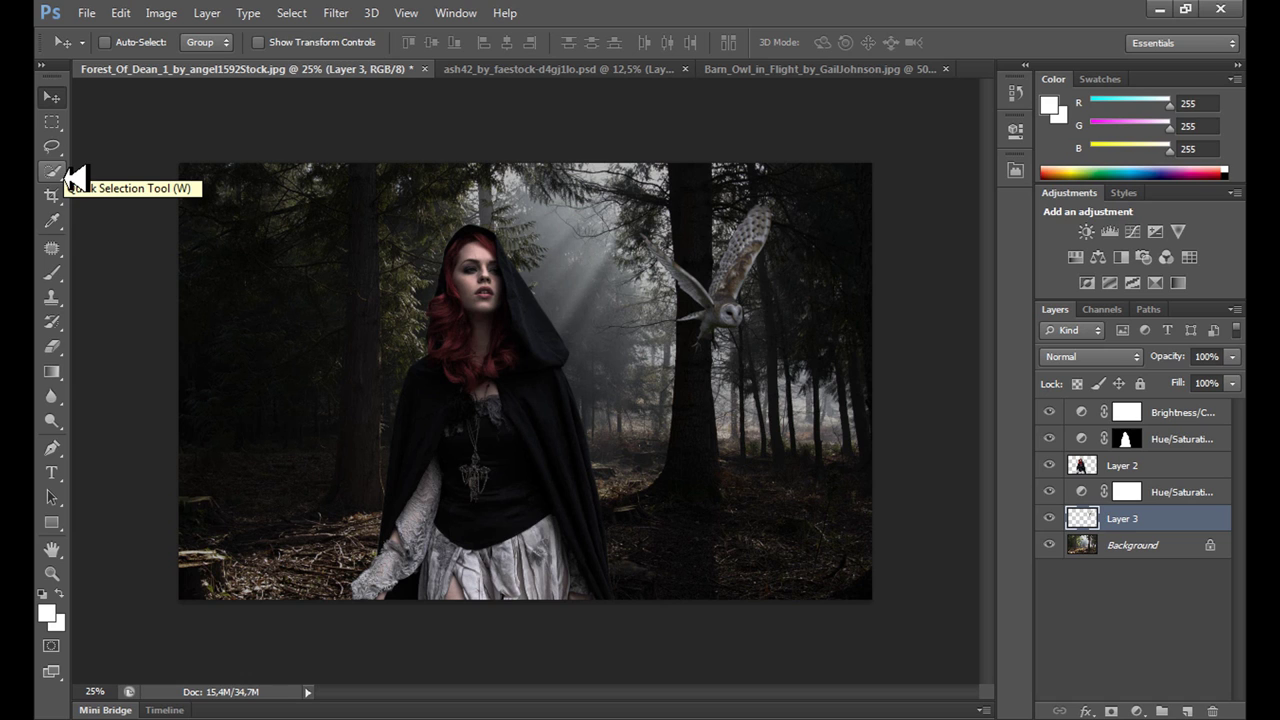
left_click_drag(723, 300, 371, 309)
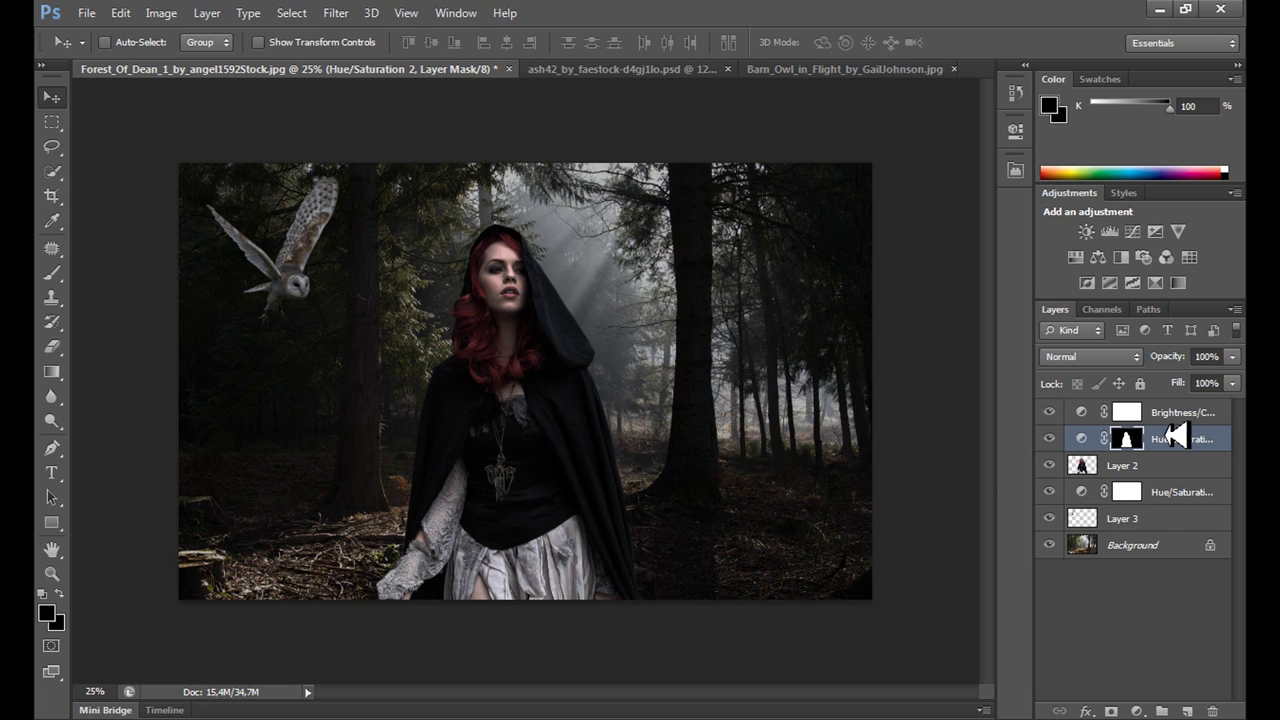
left_click(1155, 414)
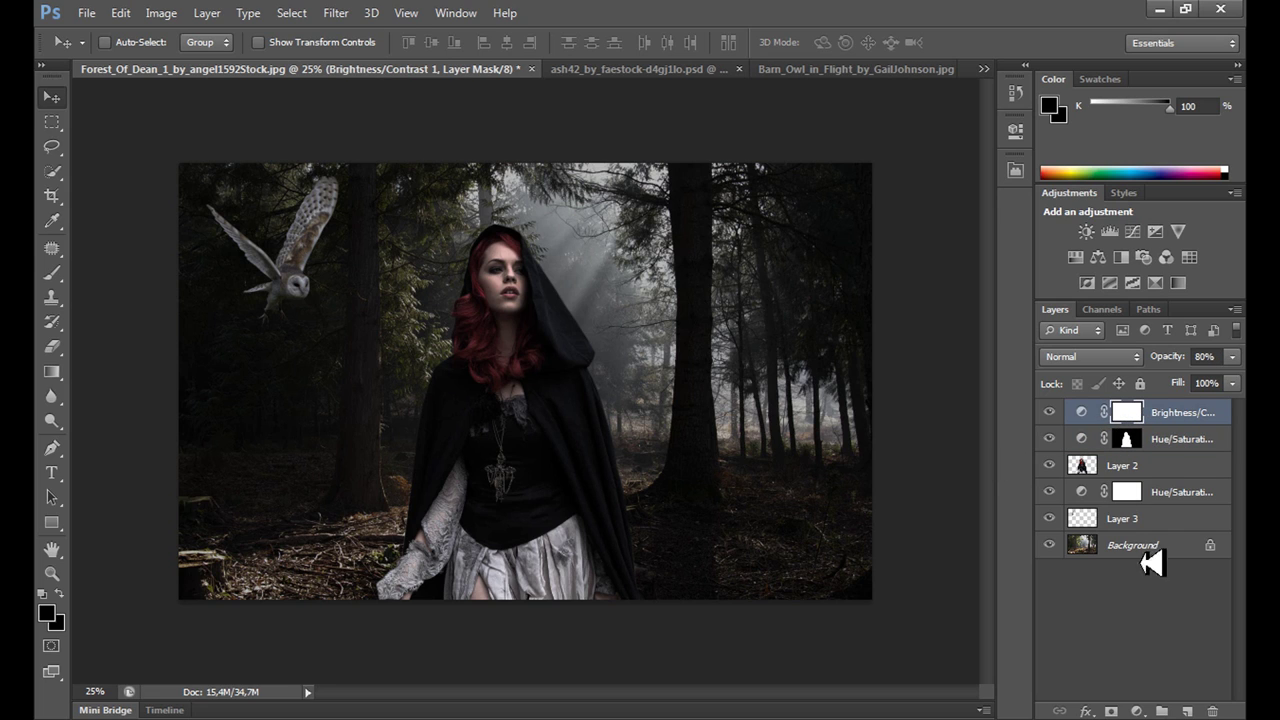
- Add a new Layer 4 filled with grey and set its blend mode to Overlay
left_click(1187, 710)
key("x")
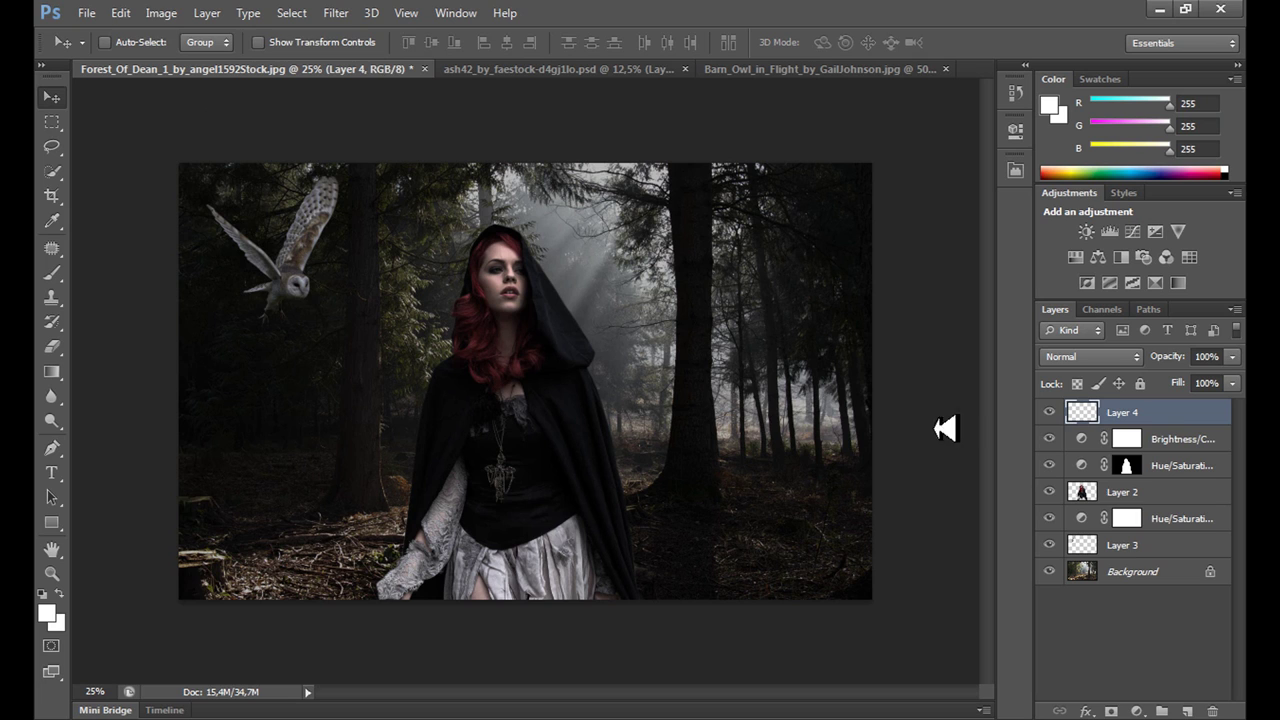
left_click(127, 13)
left_click(172, 283)
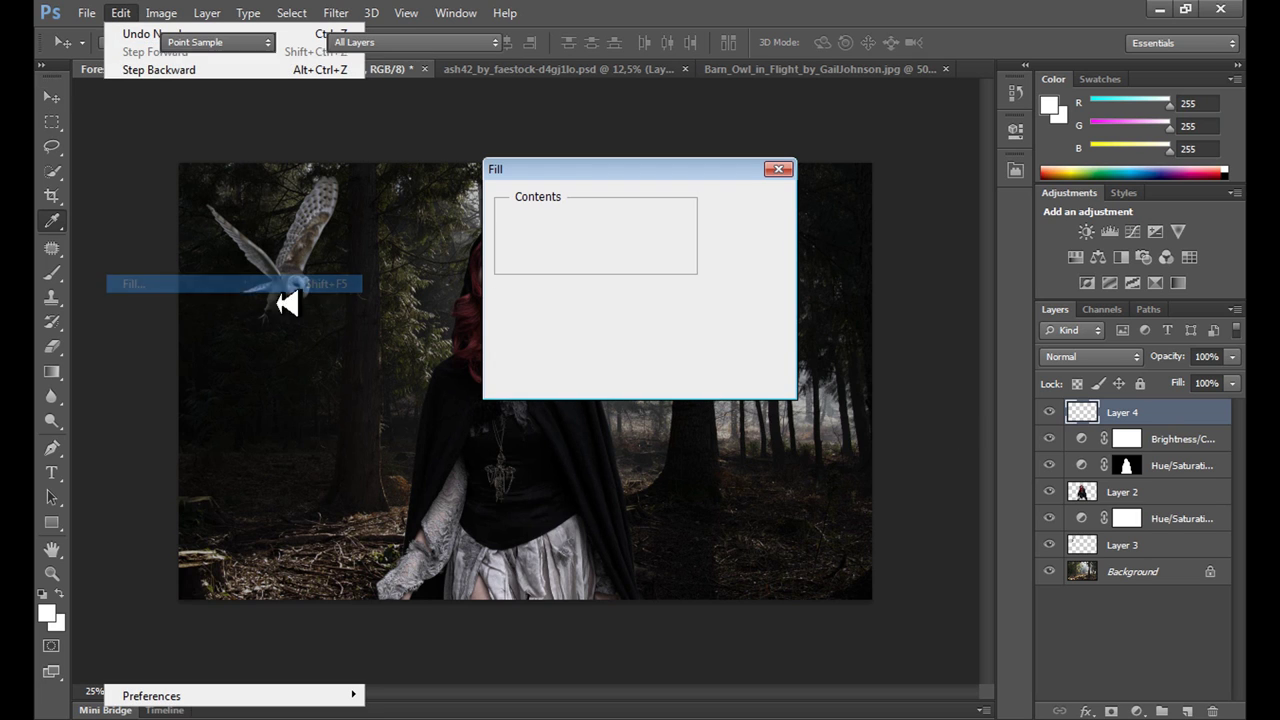
left_click(760, 214)
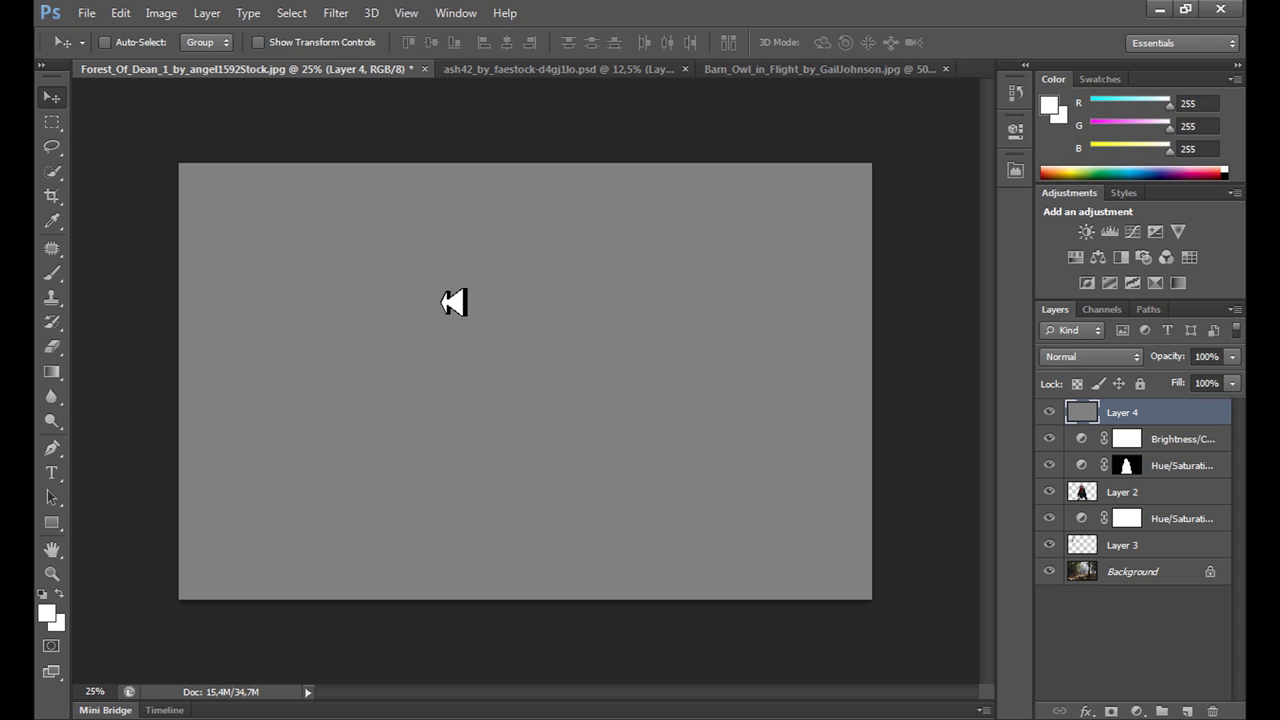
left_click(1068, 357)
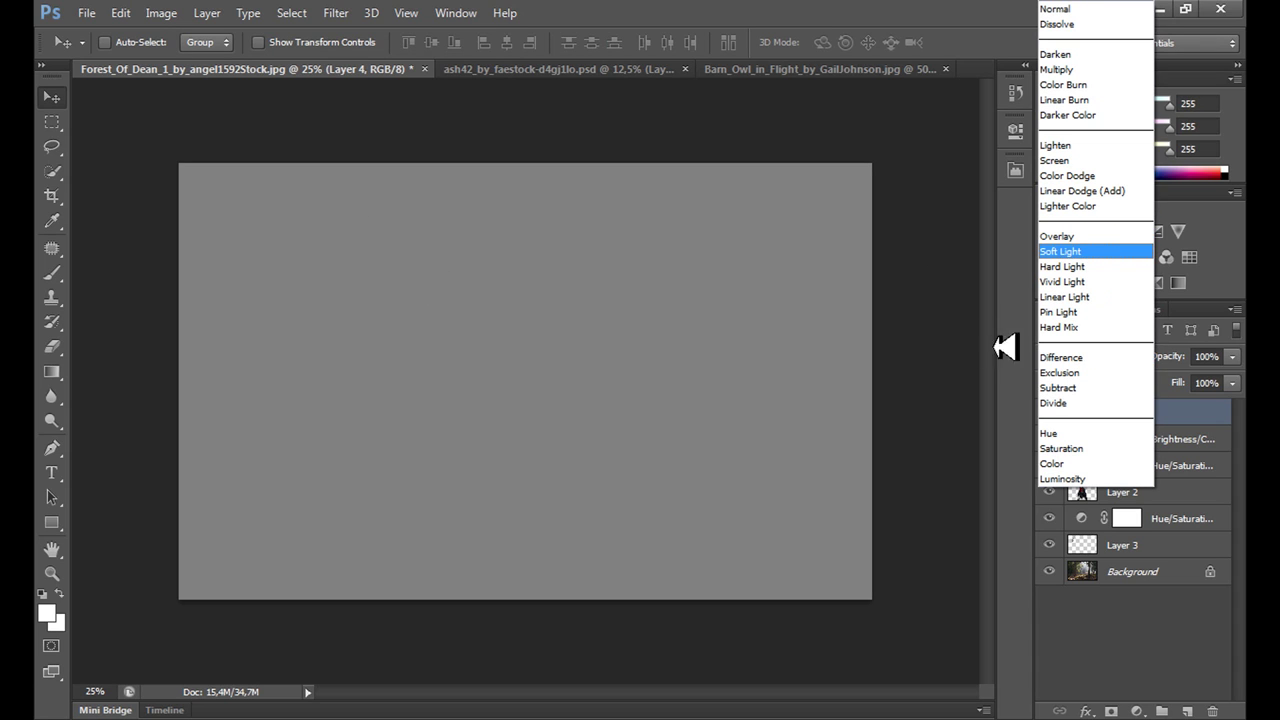
left_click(1087, 240)
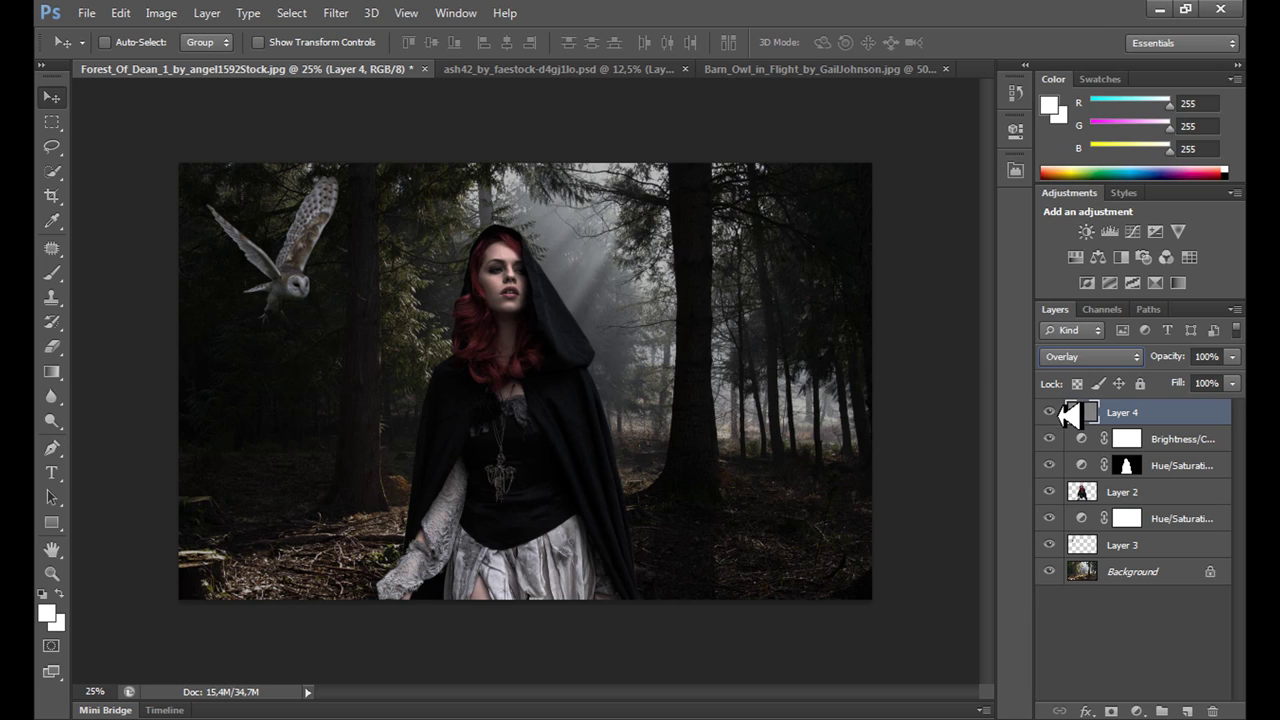
- Set up the Dodge Tool (Midtones, 30%) with a smaller brush, zoomed to 33.33%
left_click(50, 424)
right_click(48, 428)
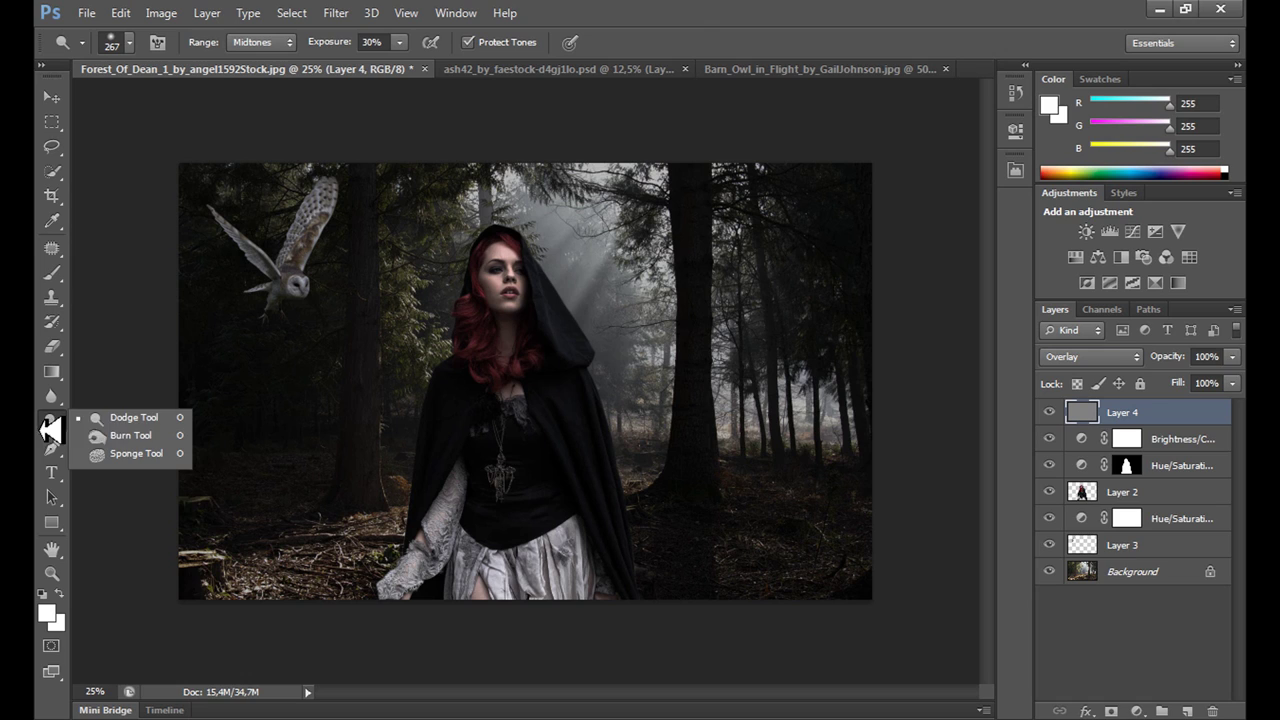
left_click(150, 425)
left_click(129, 42)
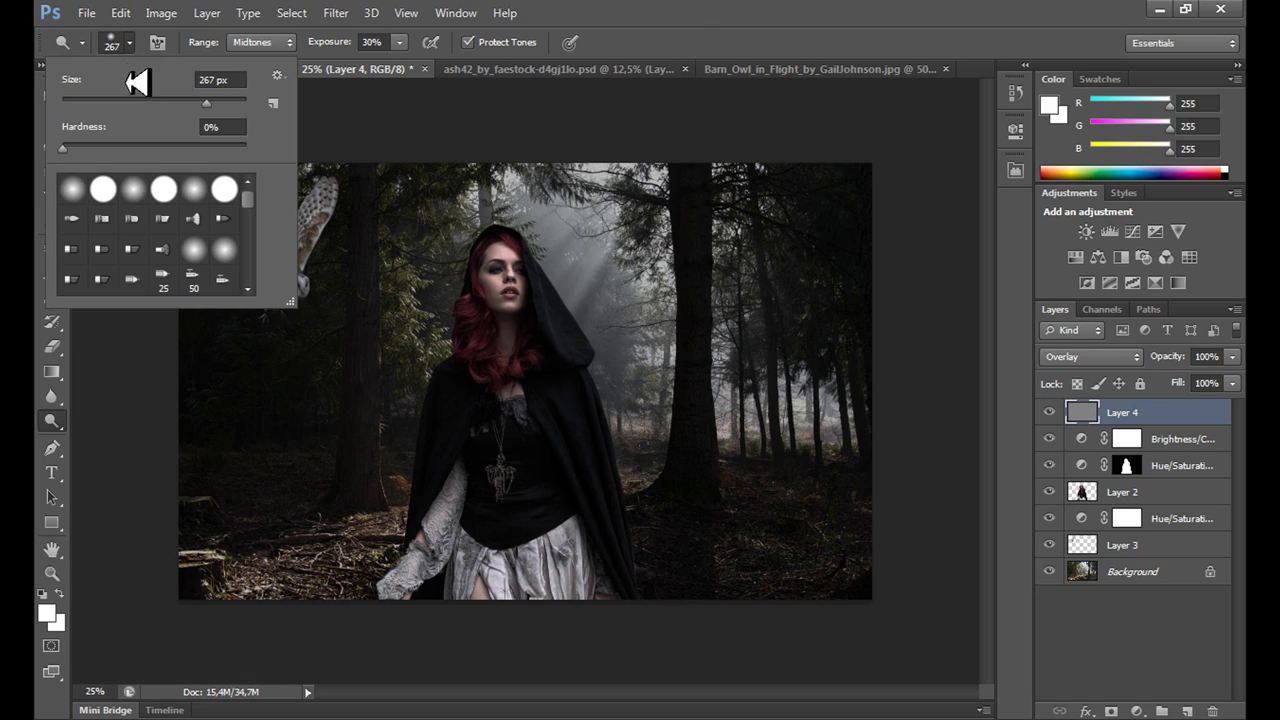
left_click_drag(200, 108, 205, 117)
left_click(129, 45)
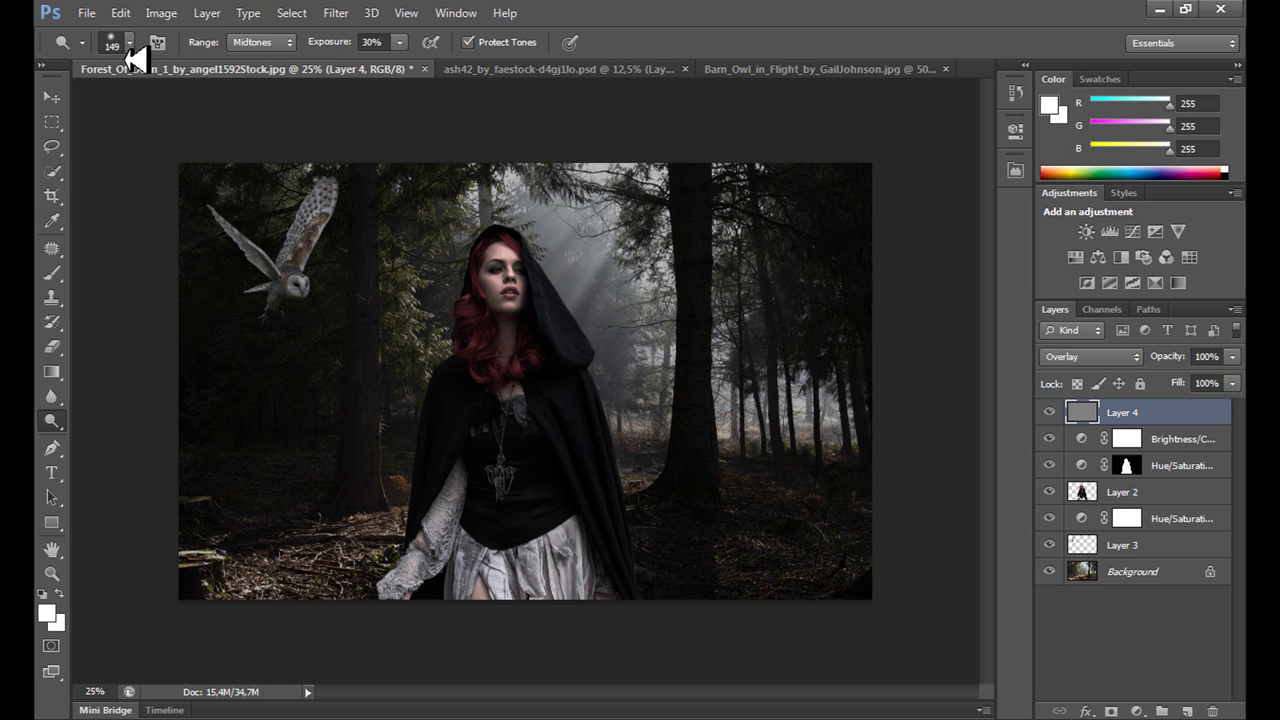
key("ctrl+plus")
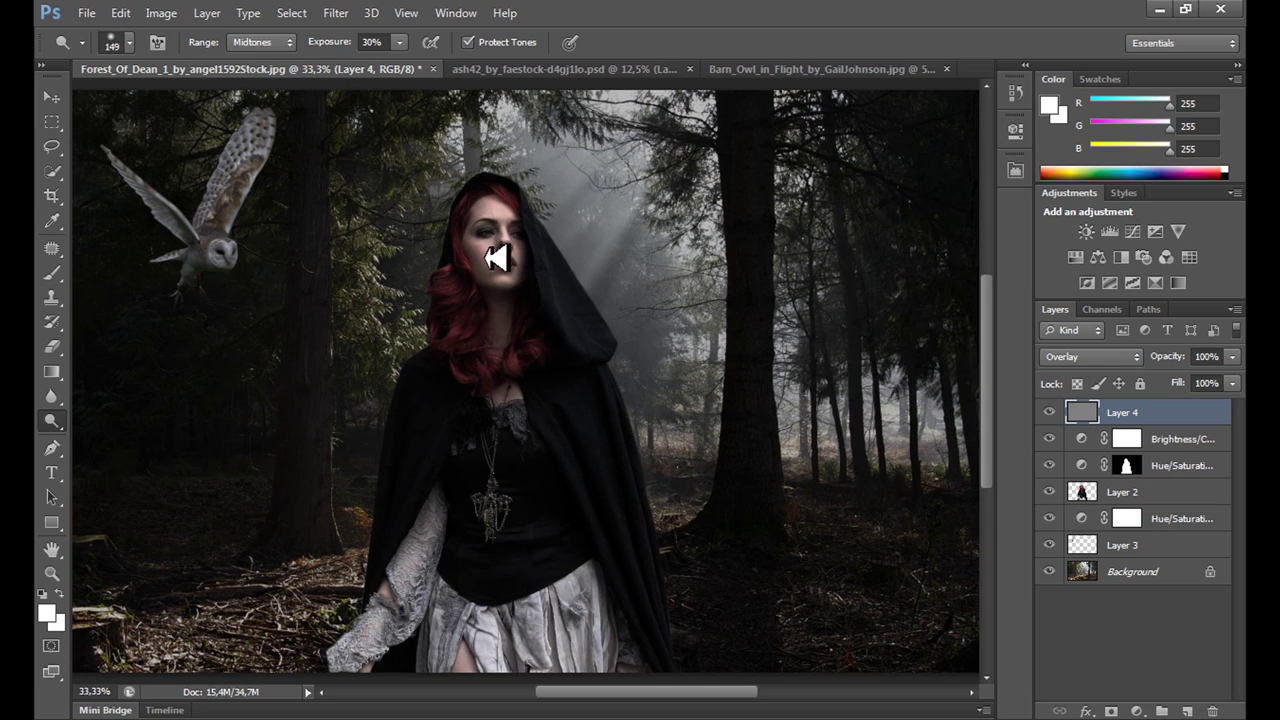
- Dodge the woman's face and left sleeve, and the owl's face, wing and body
left_click_drag(497, 258, 510, 292)
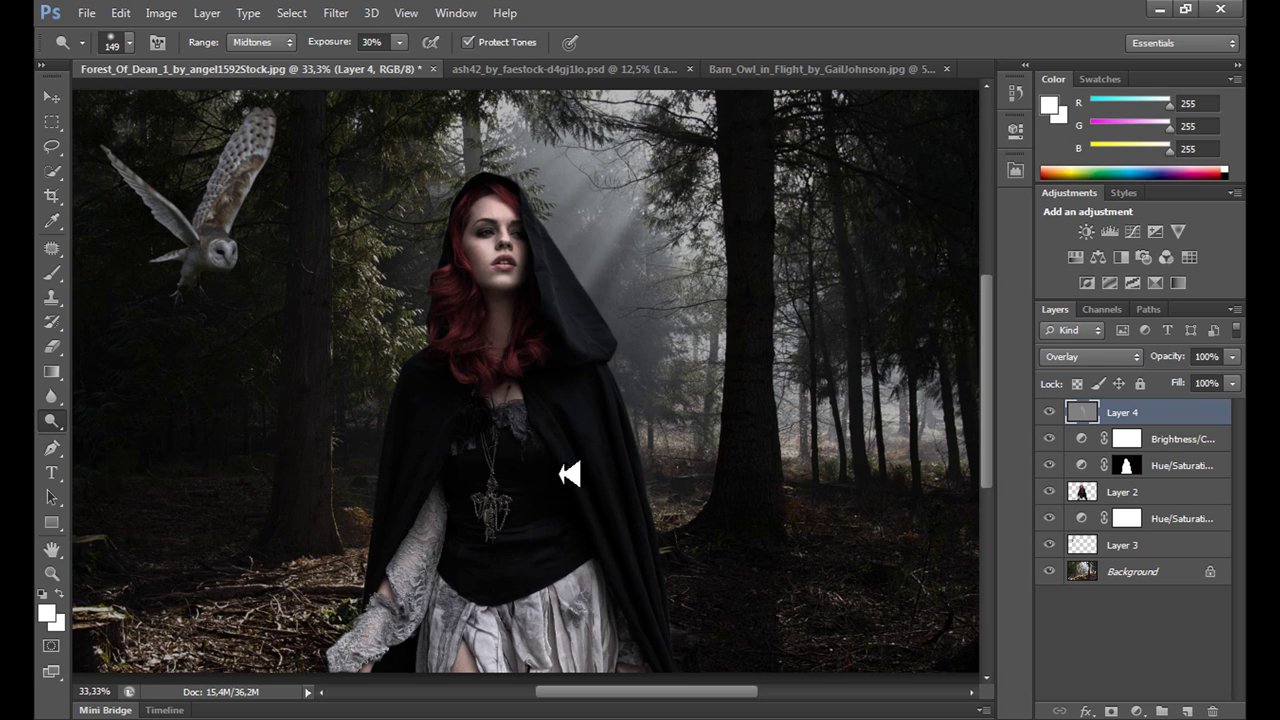
scroll(570, 475, "down", 2)
left_click_drag(371, 566, 357, 594)
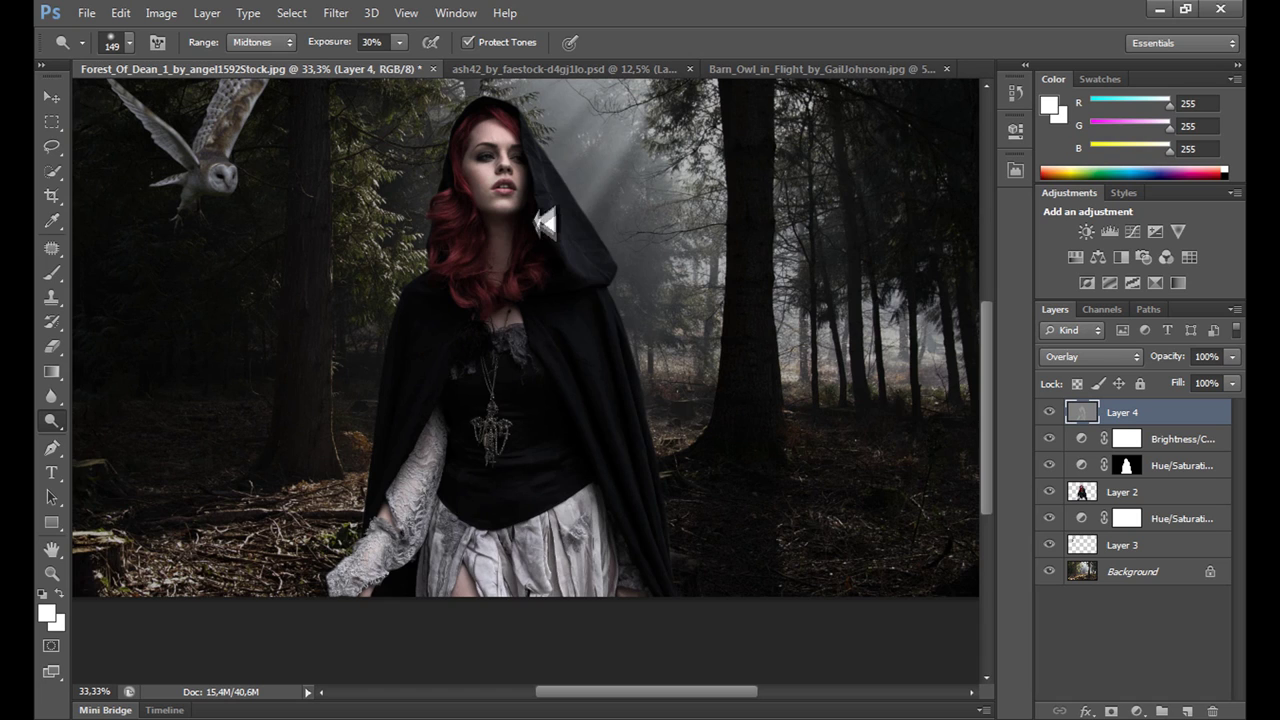
scroll(809, 491, "up", 3)
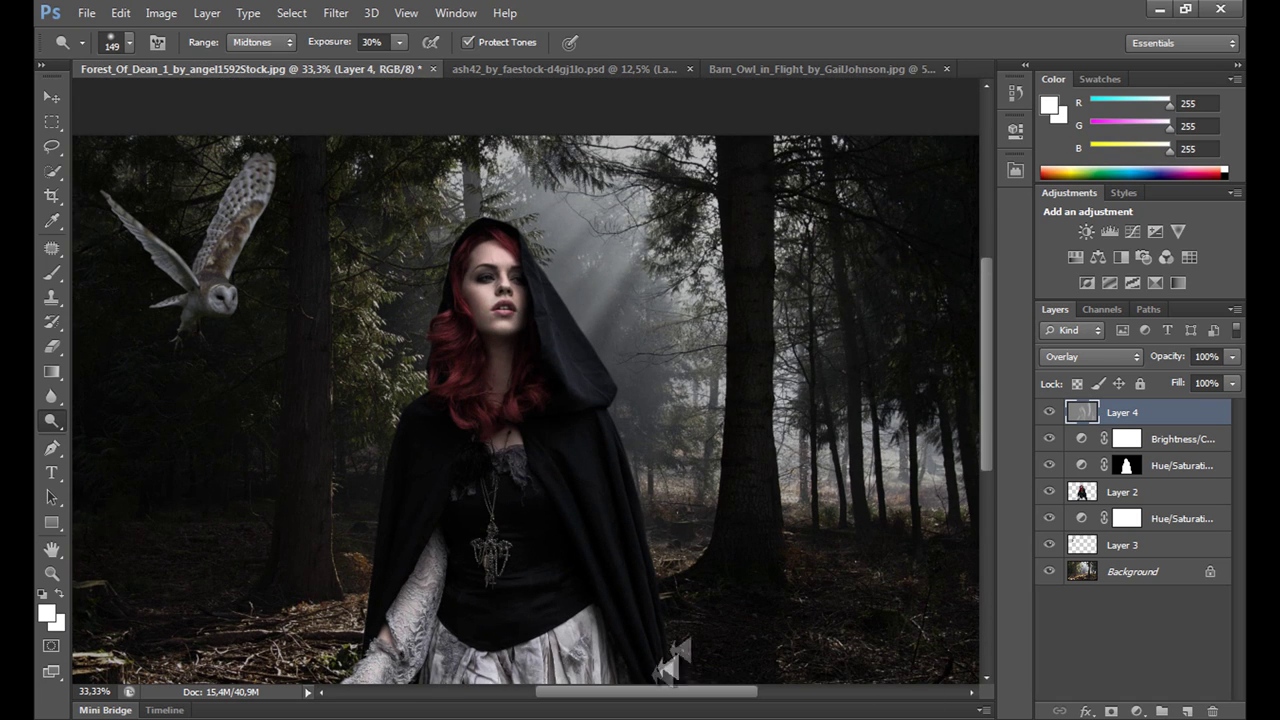
left_click_drag(361, 633, 304, 654)
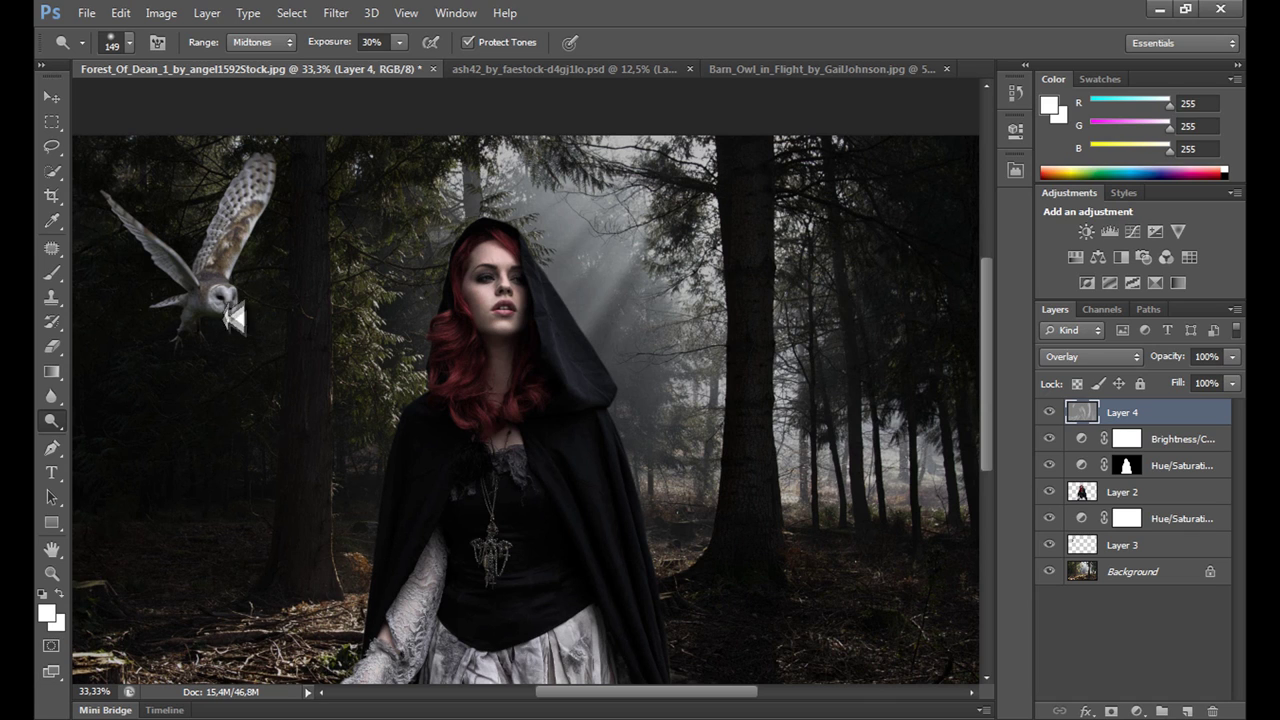
left_click_drag(234, 318, 240, 314)
mouse_move(153, 219)
left_mouse_down()
mouse_move(190, 240)
mouse_move(200, 305)
mouse_move(217, 289)
mouse_move(206, 342)
left_mouse_up()
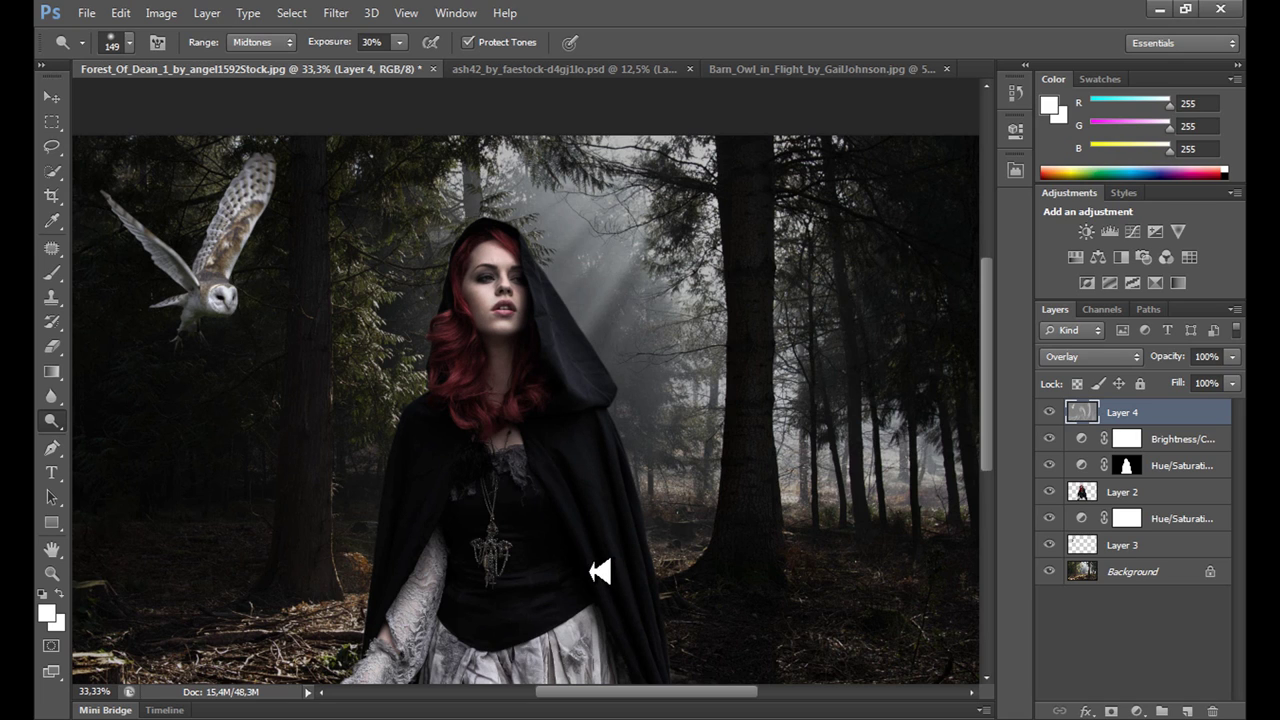
- Burn (21%) the forest right of the woman, then set the brush to 168 px
left_click(52, 428)
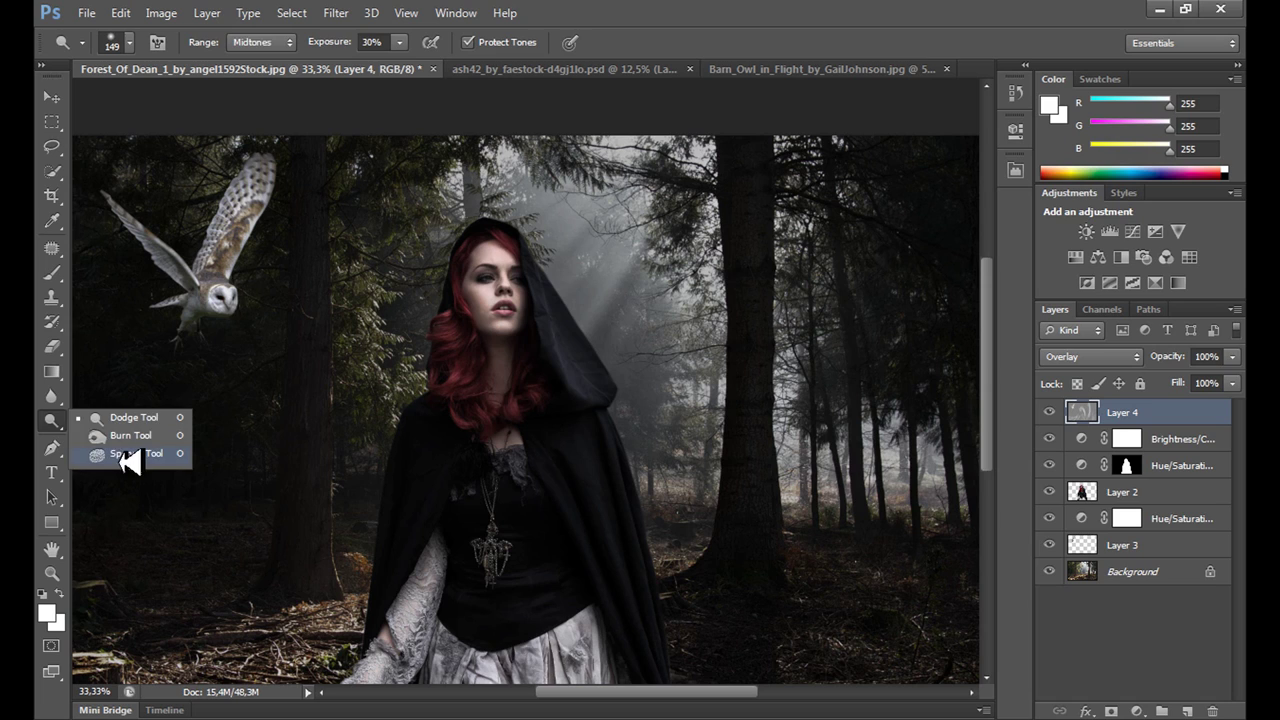
left_click(128, 435)
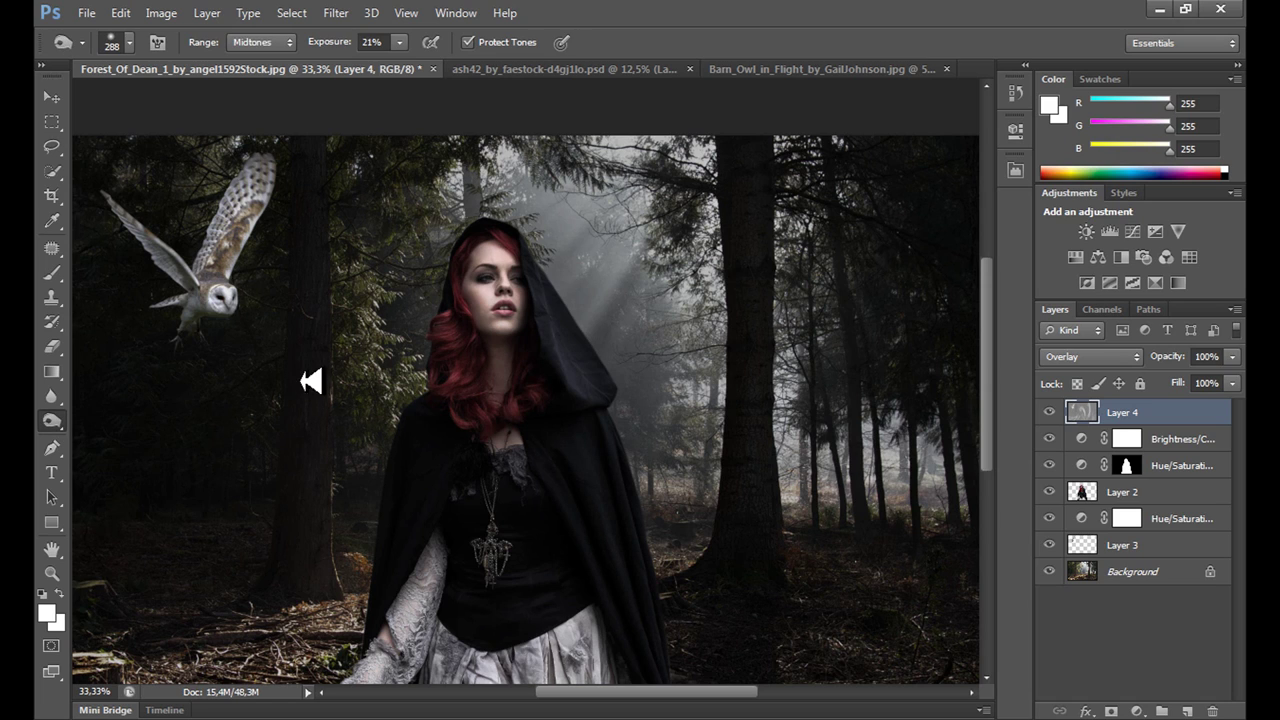
left_click_drag(818, 452, 891, 611)
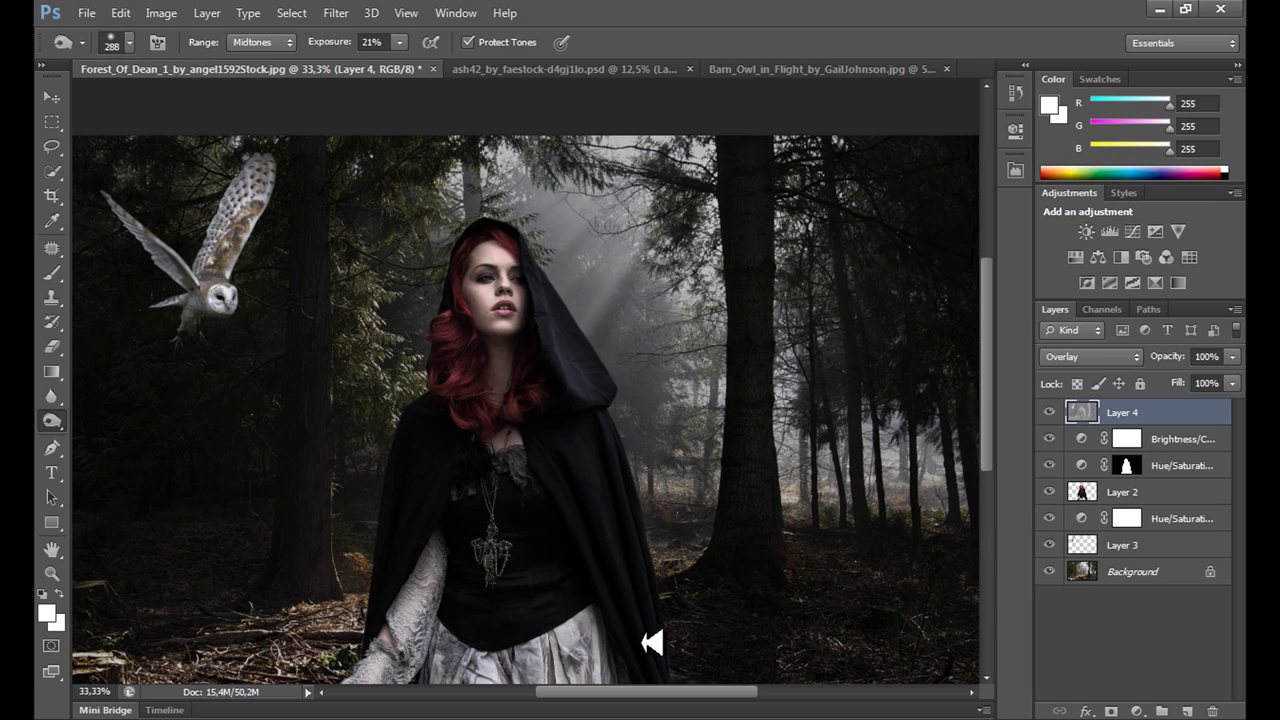
left_click(129, 42)
type("168")
key("Return")
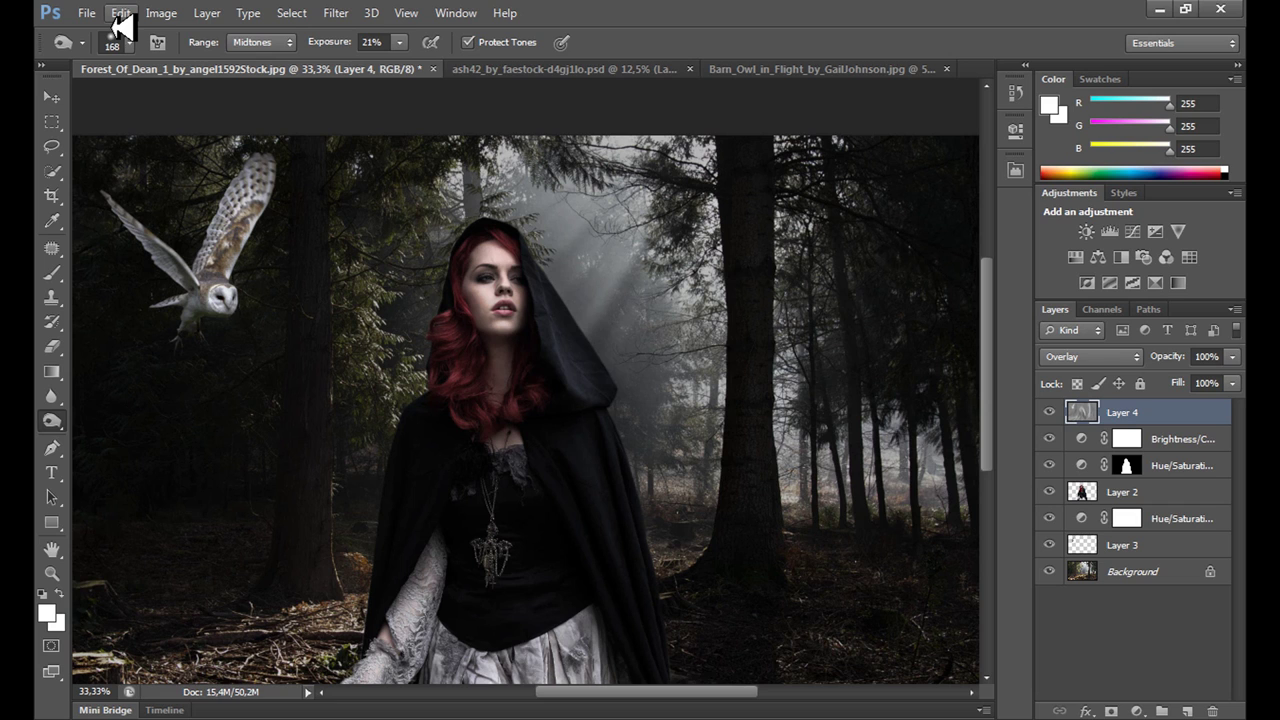
- Zoom out and toggle Layer 4 off and on to compare before and after
key("ctrl+minus")
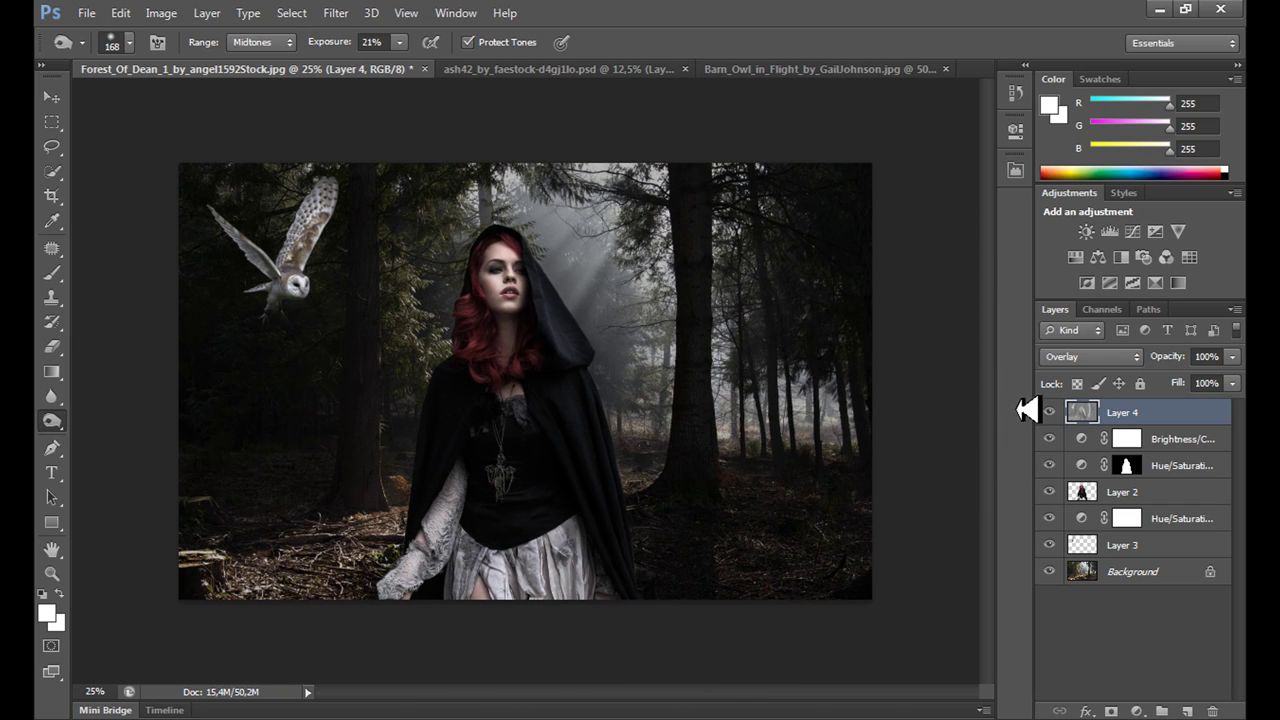
left_click(1049, 412)
left_click(1049, 413)
left_click(1049, 413)
left_click(1049, 413)
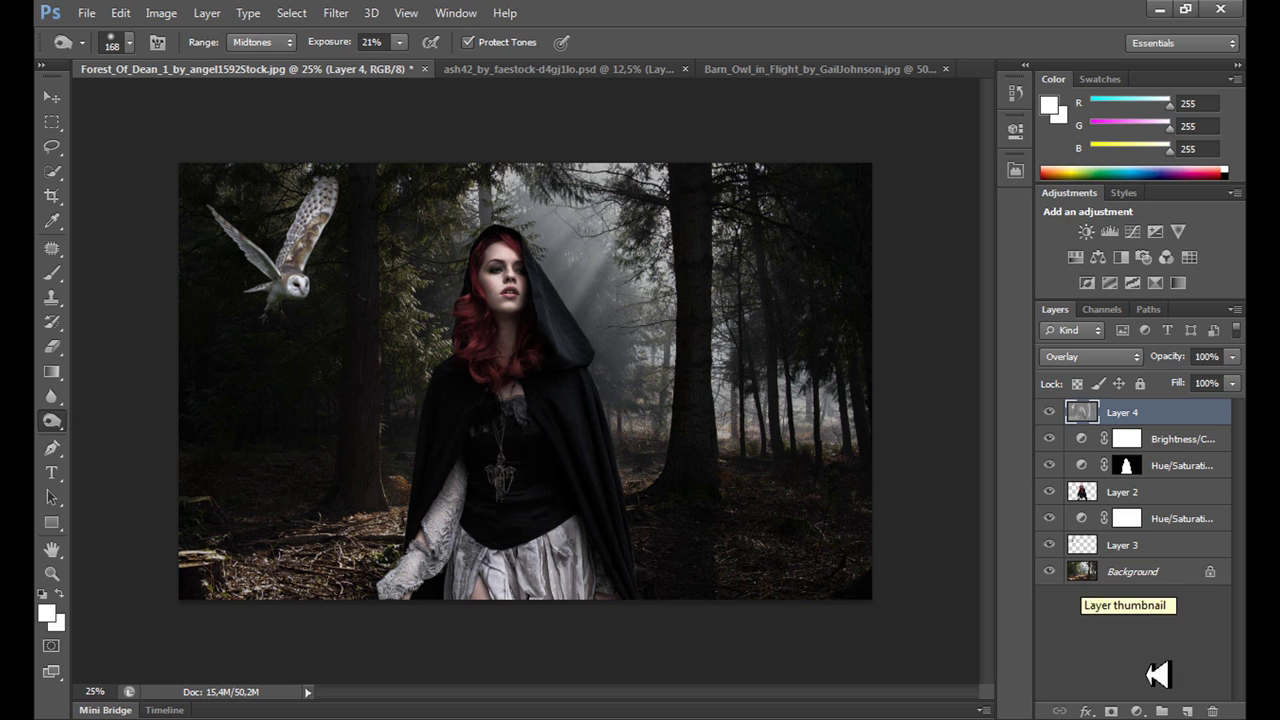
- Add a new Layer 5 and set the background colour to pure black
left_click(1187, 711)
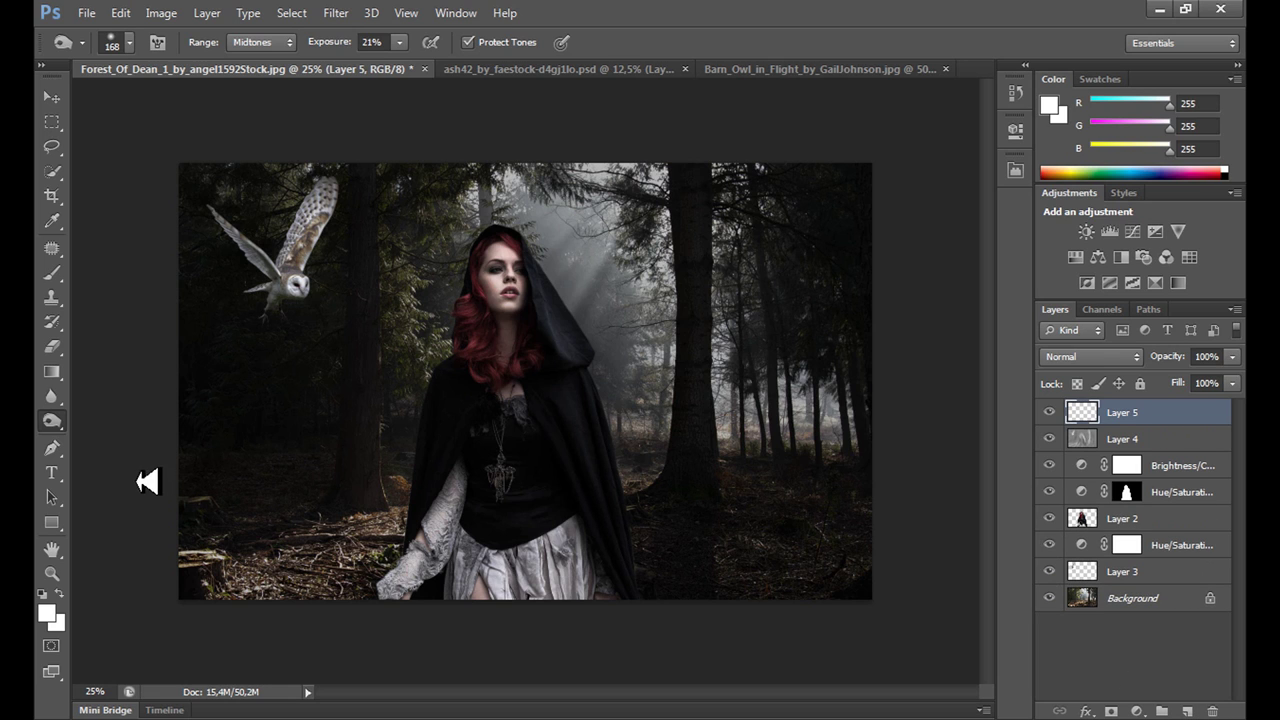
left_click(56, 624)
left_click(720, 432)
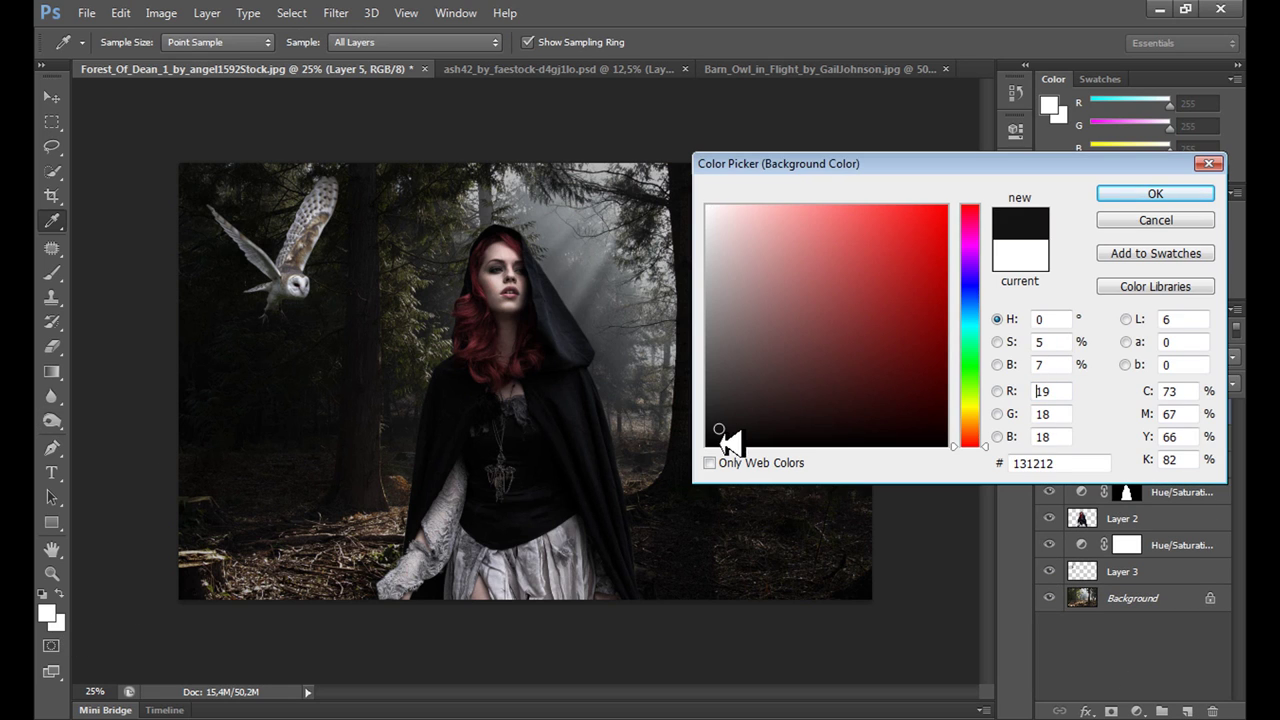
left_click_drag(751, 423, 664, 490)
left_click(1155, 194)
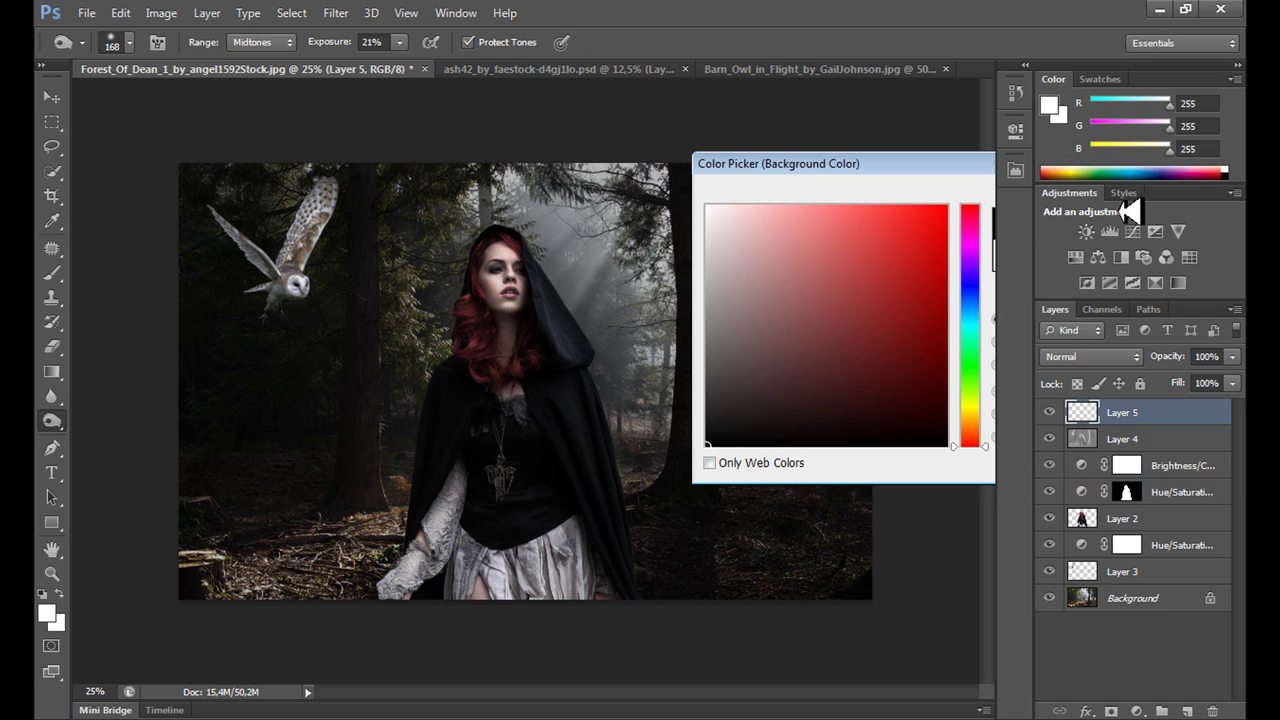
- Fill Layer 5 with a black-and-white Render > Clouds pattern
left_click(337, 13)
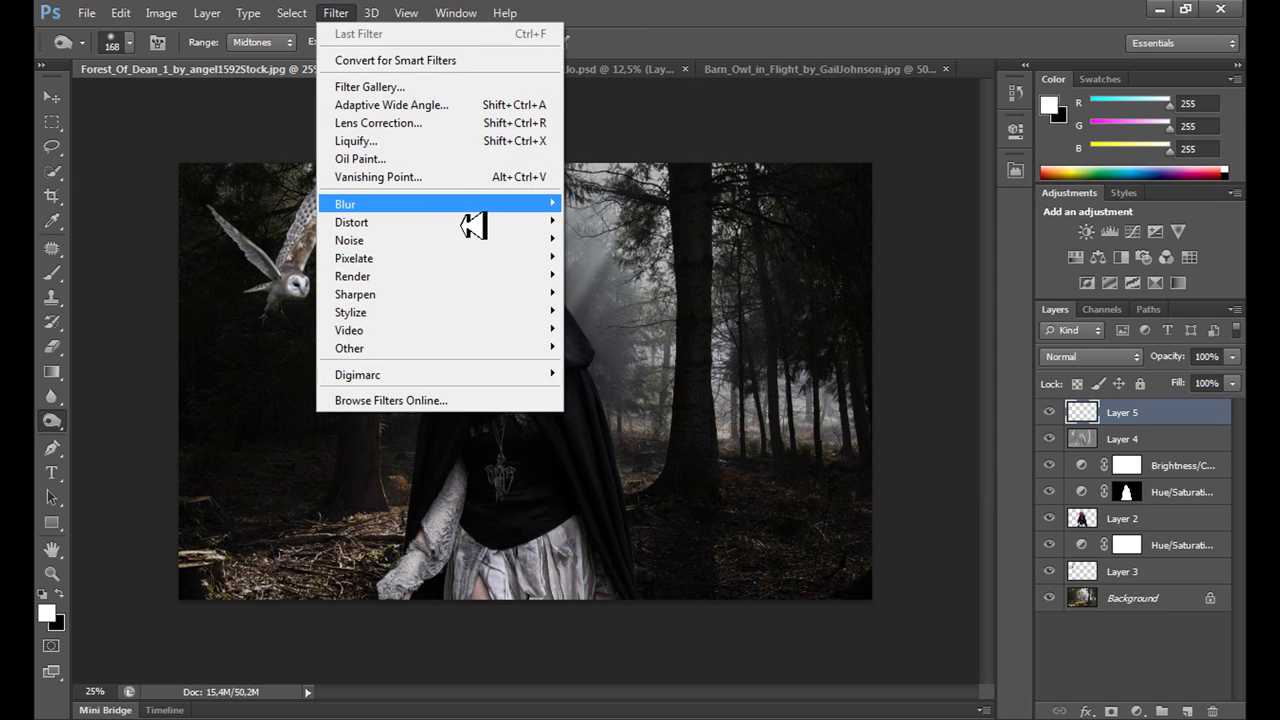
mouse_move(476, 278)
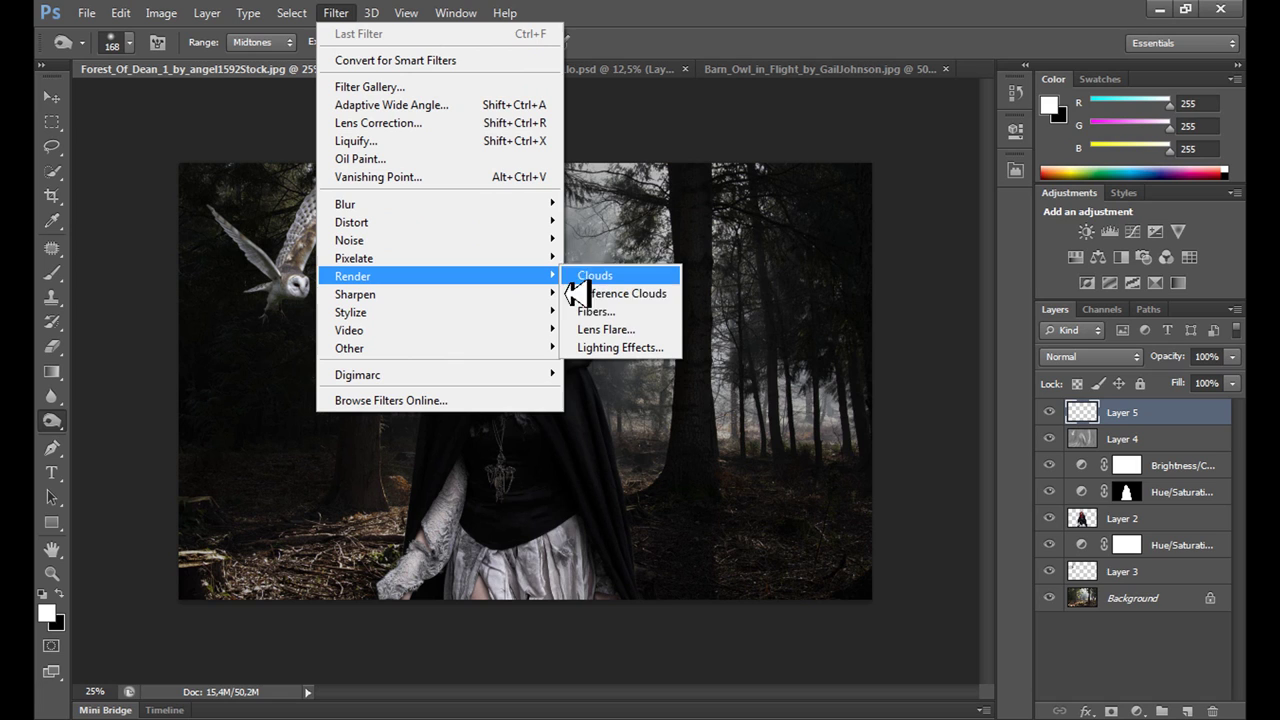
left_click(640, 278)
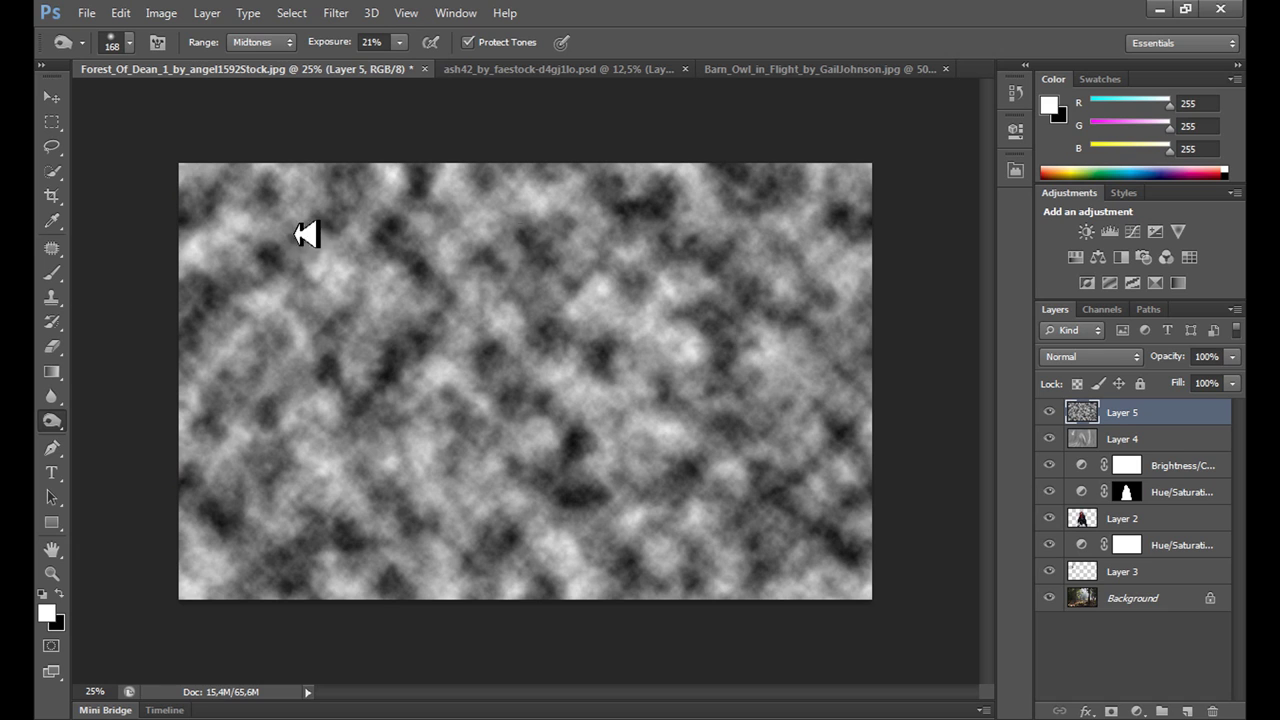
- Apply a Gaussian Blur of about 37 px radius to the clouds
left_click(335, 14)
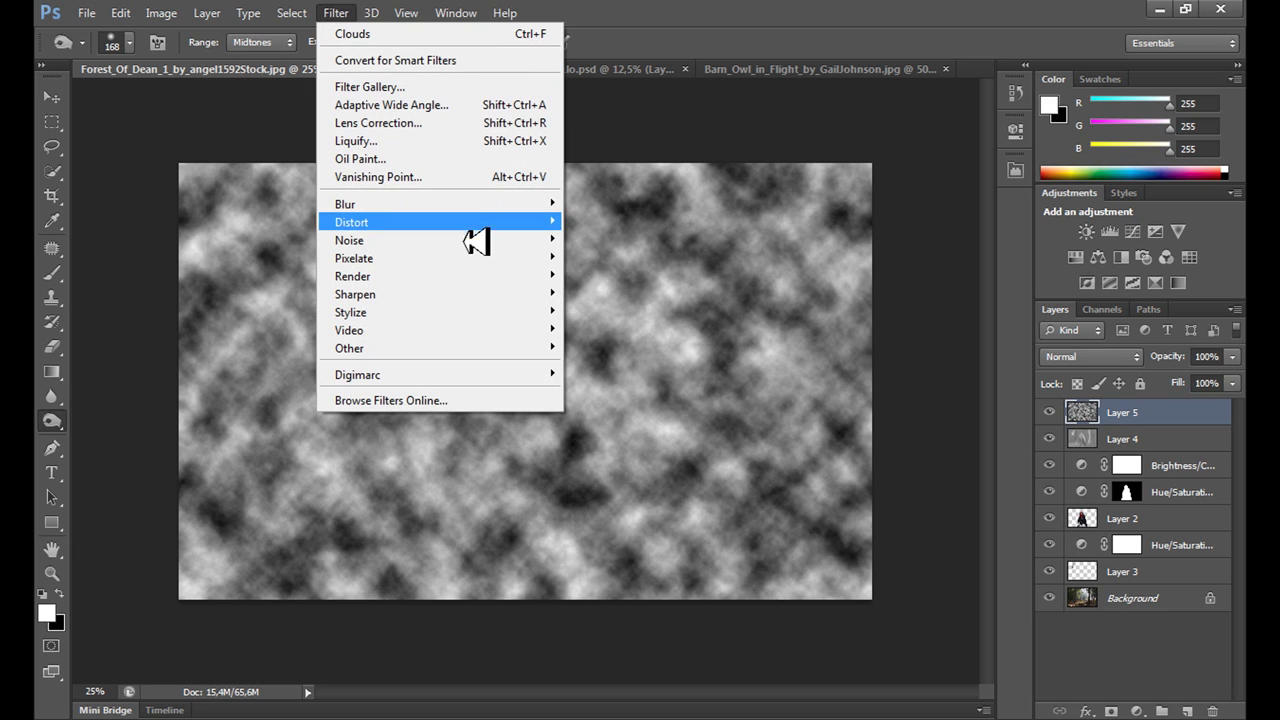
mouse_move(414, 206)
left_click(636, 342)
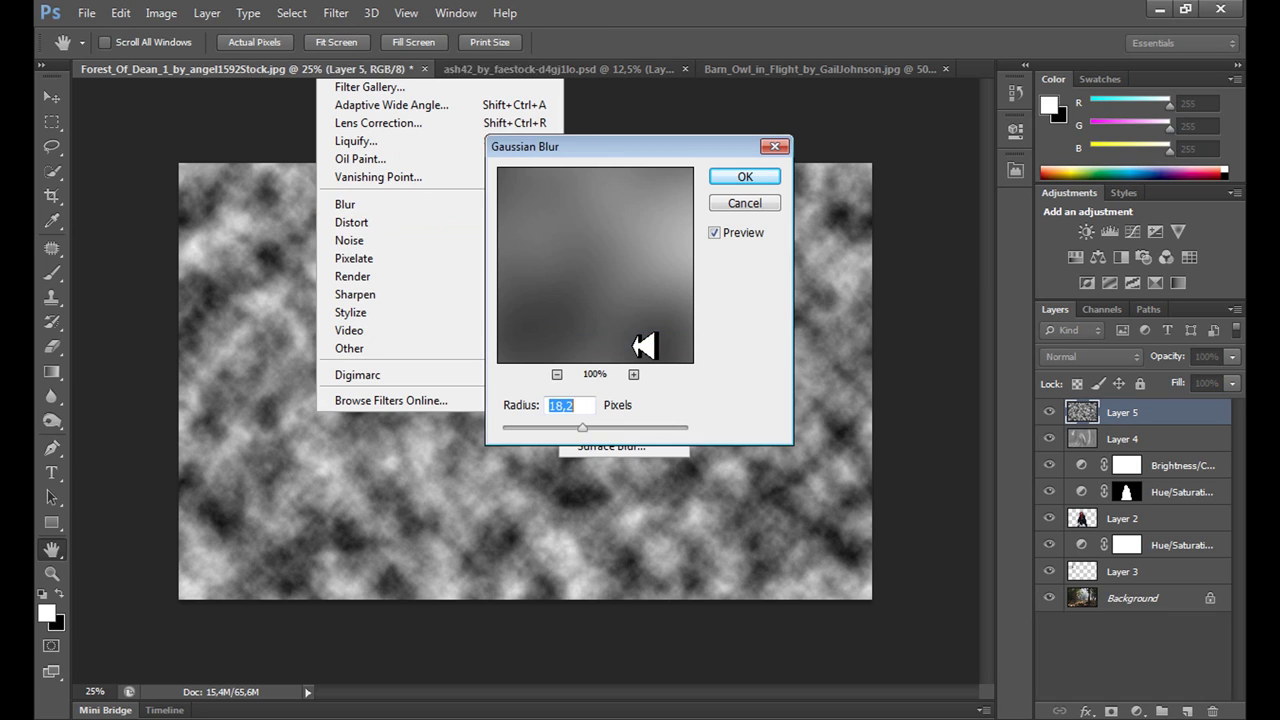
mouse_move(620, 445)
left_mouse_down()
mouse_move(614, 434)
mouse_move(640, 437)
mouse_move(608, 434)
left_mouse_up()
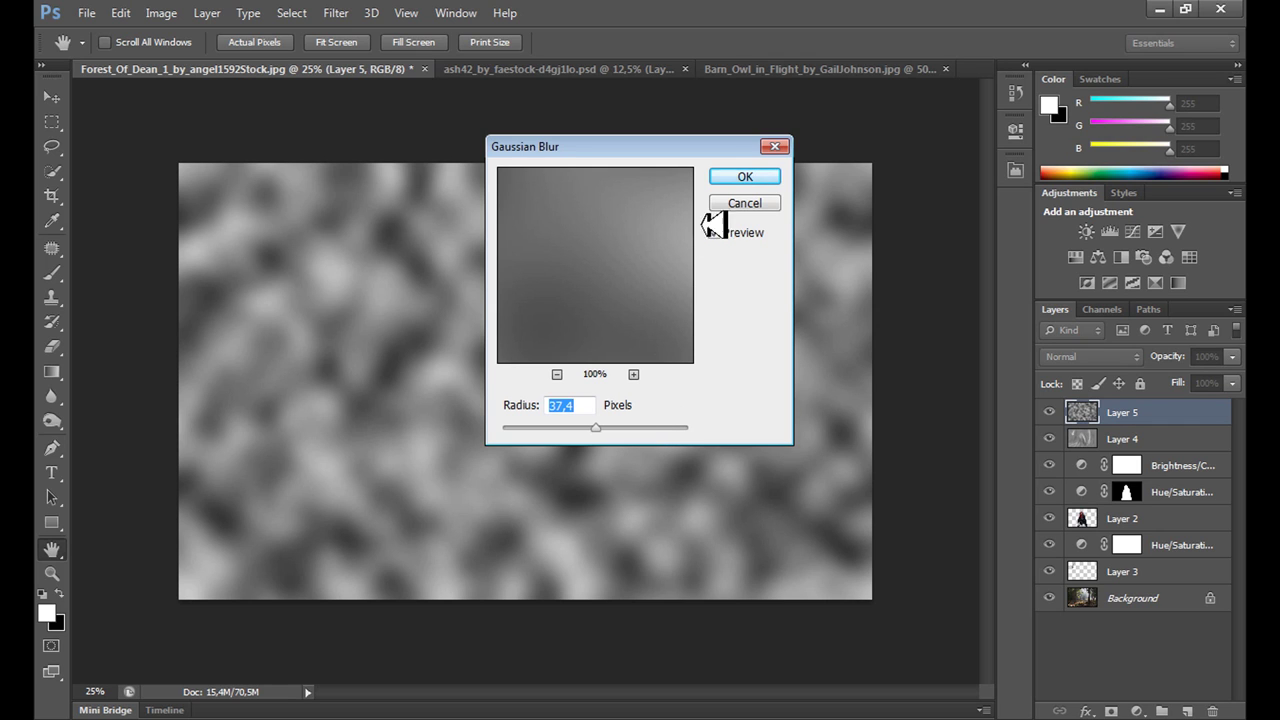
left_click(745, 177)
key("o")
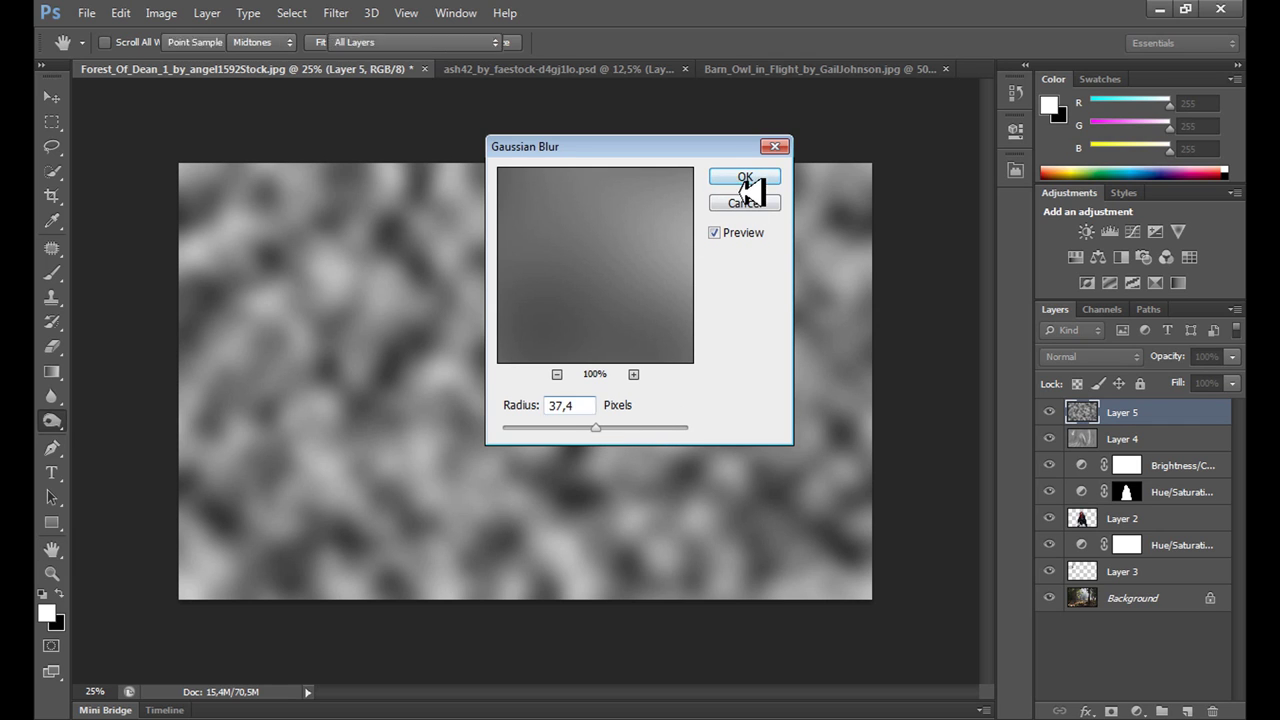
- Apply a Motion Blur at a 58° angle with a large distance to the clouds
left_click(336, 13)
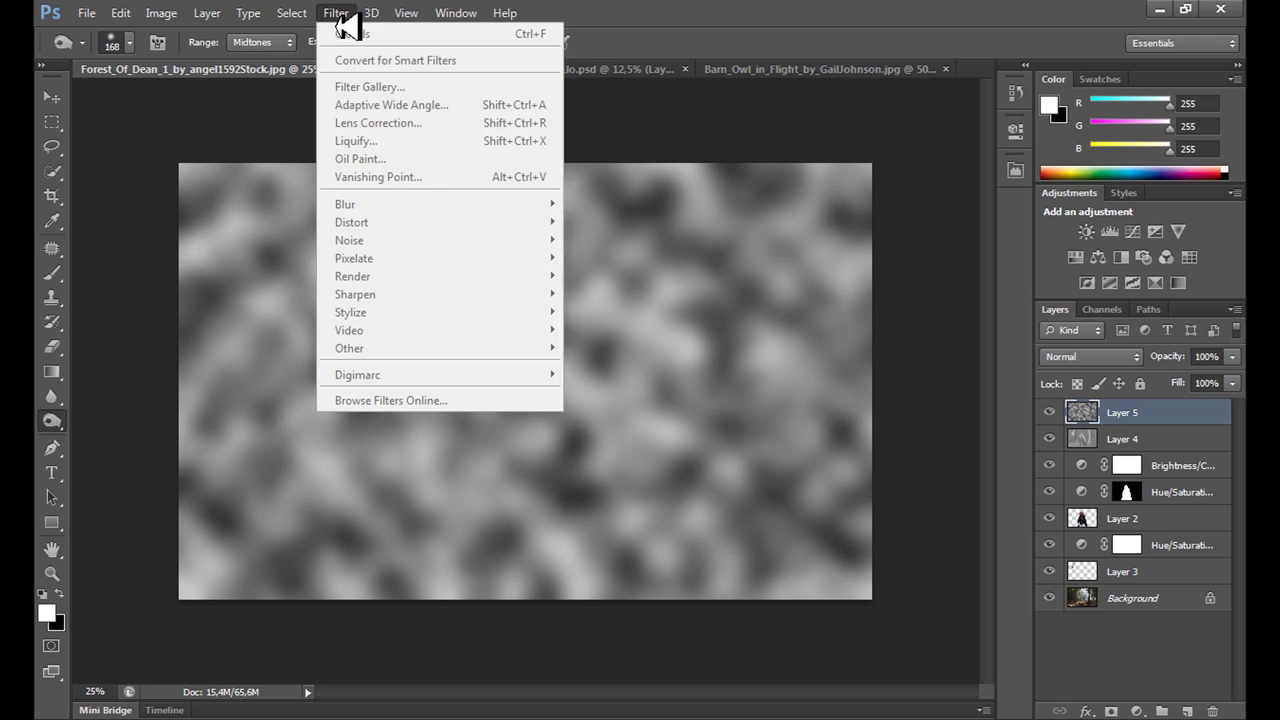
mouse_move(445, 208)
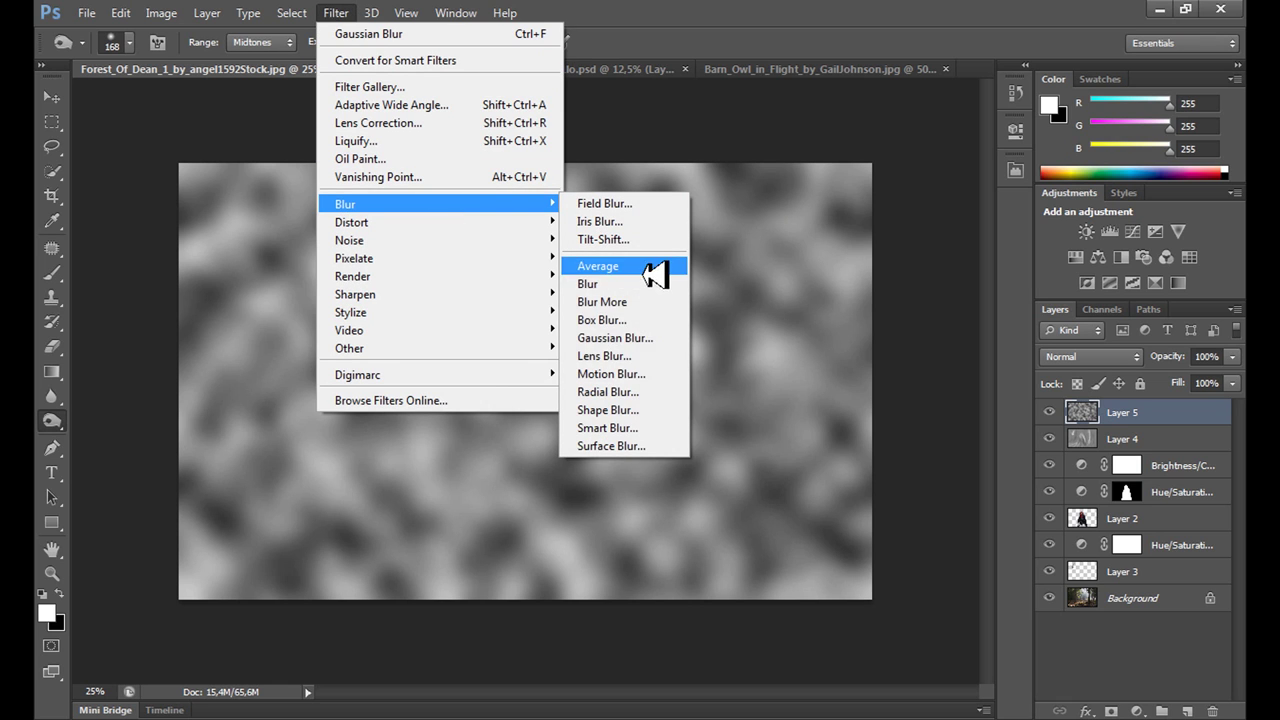
left_click(645, 373)
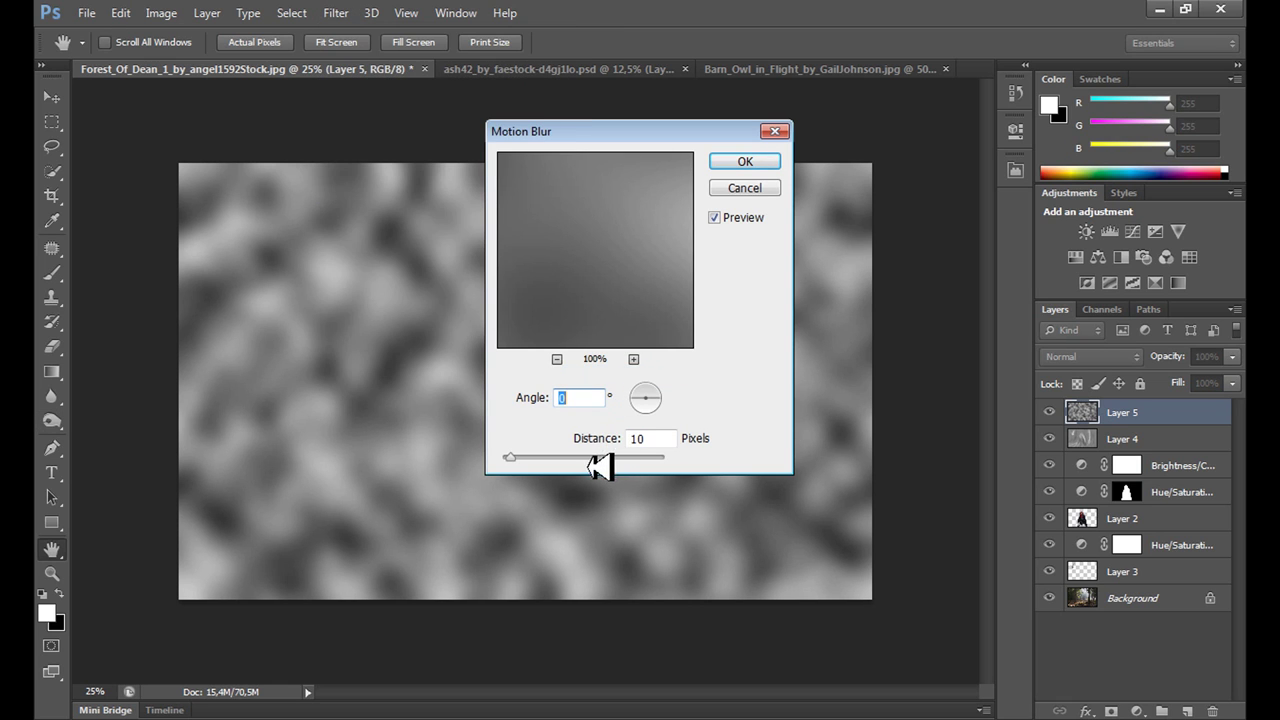
left_click(639, 414)
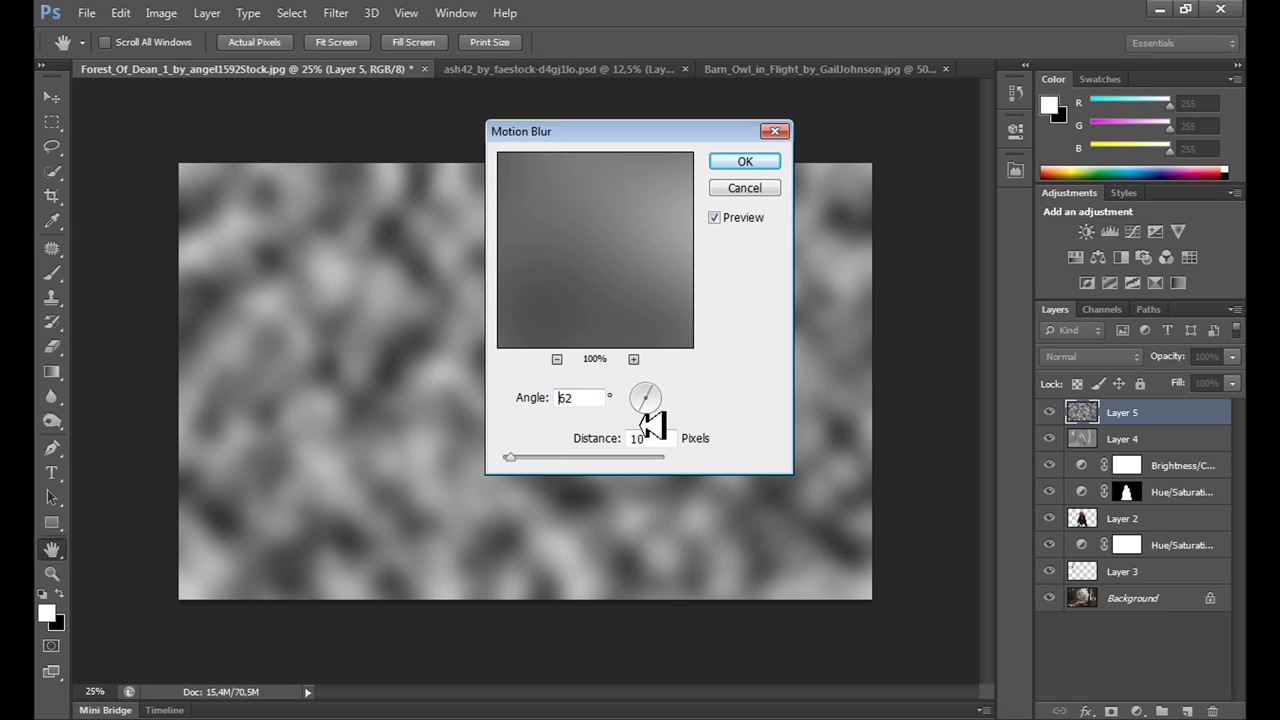
left_click_drag(645, 425, 625, 430)
left_click_drag(524, 464, 588, 468)
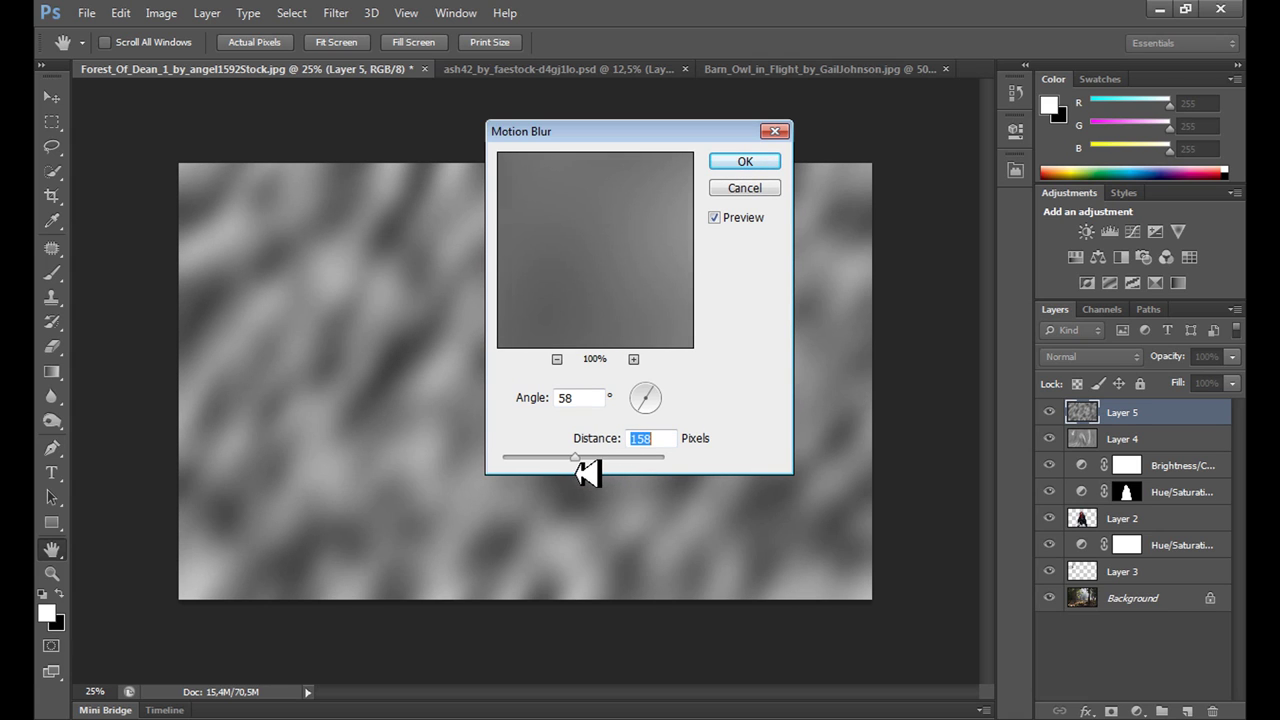
left_click(739, 166)
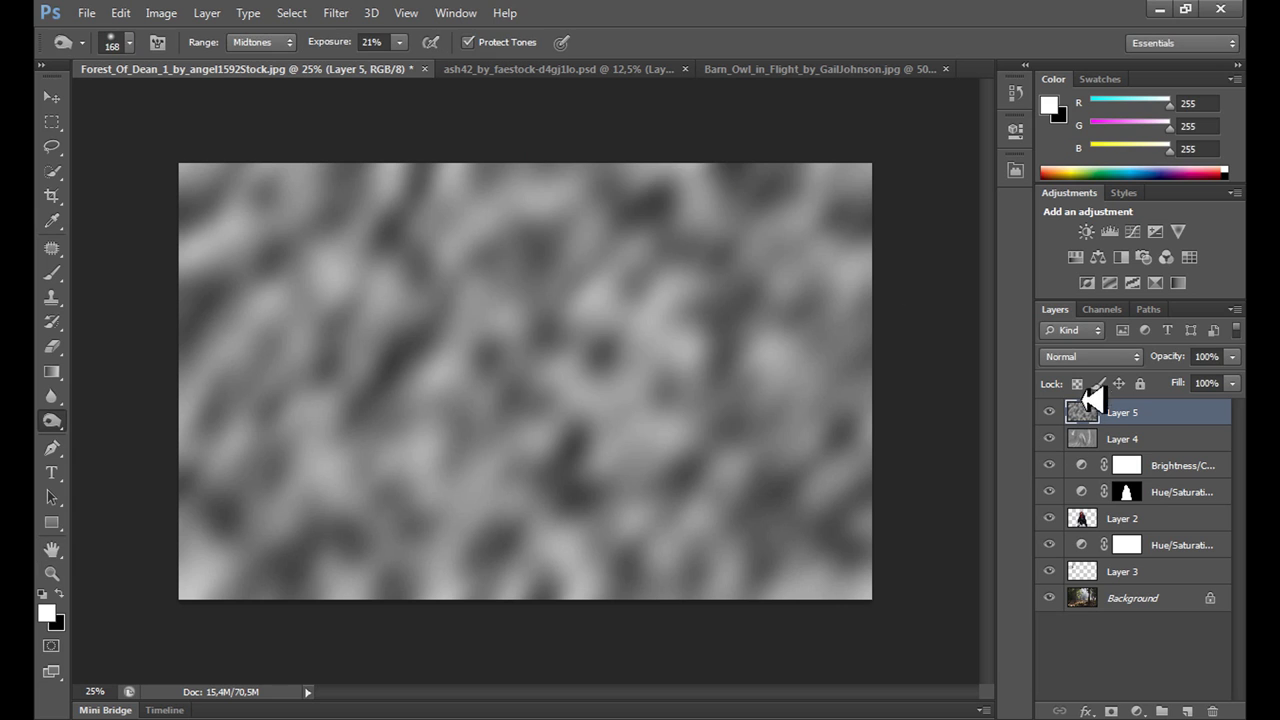
- Switch Layer 5's blend mode to Soft Light so the blurred clouds become mist
left_click(1090, 356)
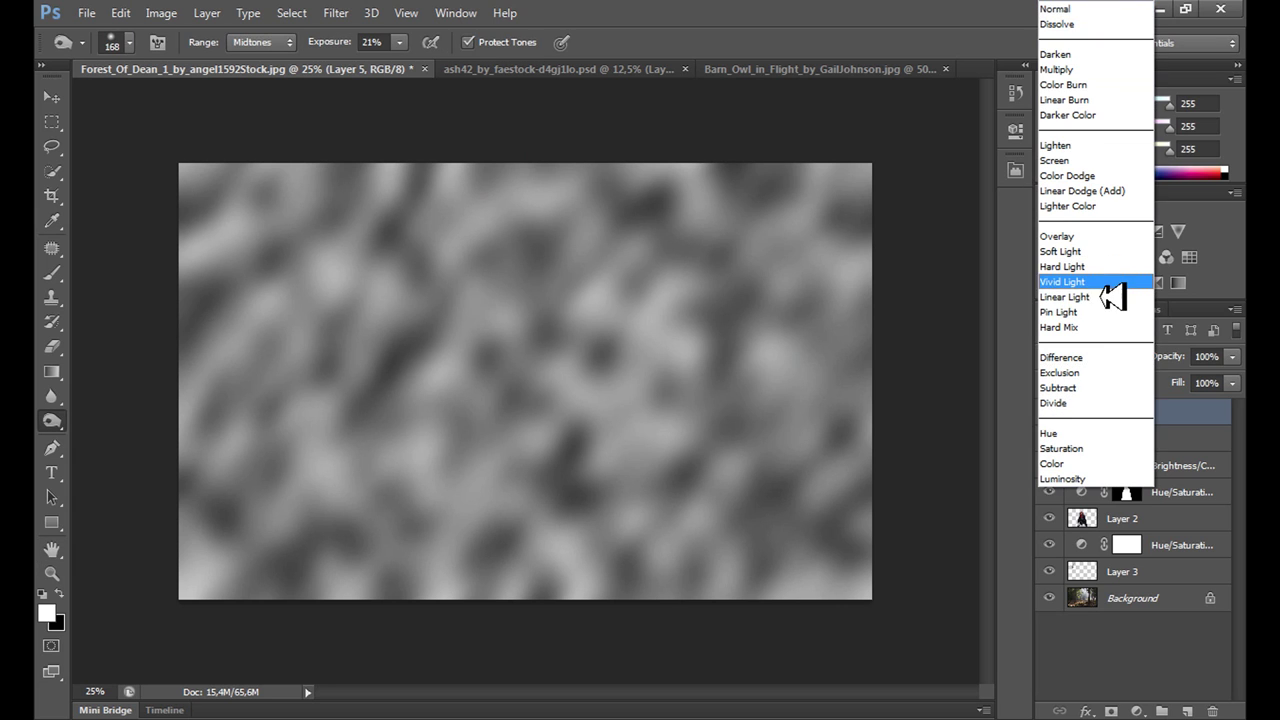
left_click(1106, 252)
key("v")
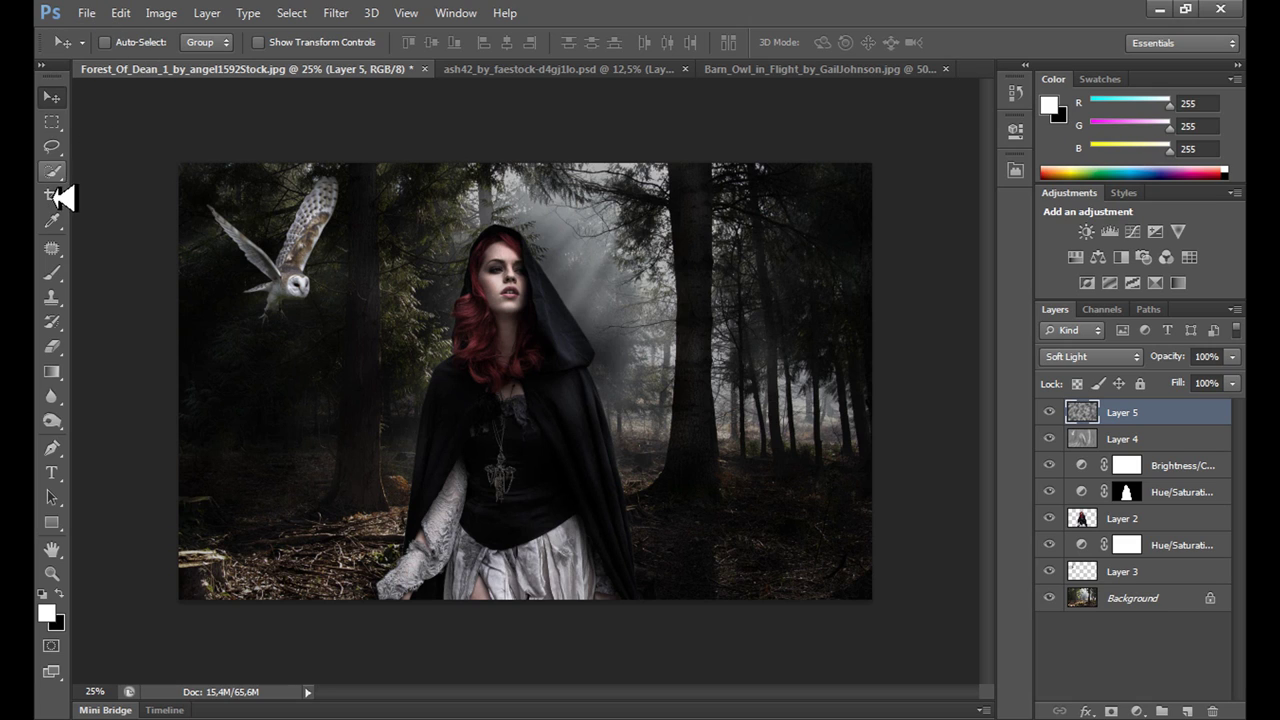
- With the Brush tool, load spiritsighs_fog.abr from the Desktop > dev folder
left_click(56, 280)
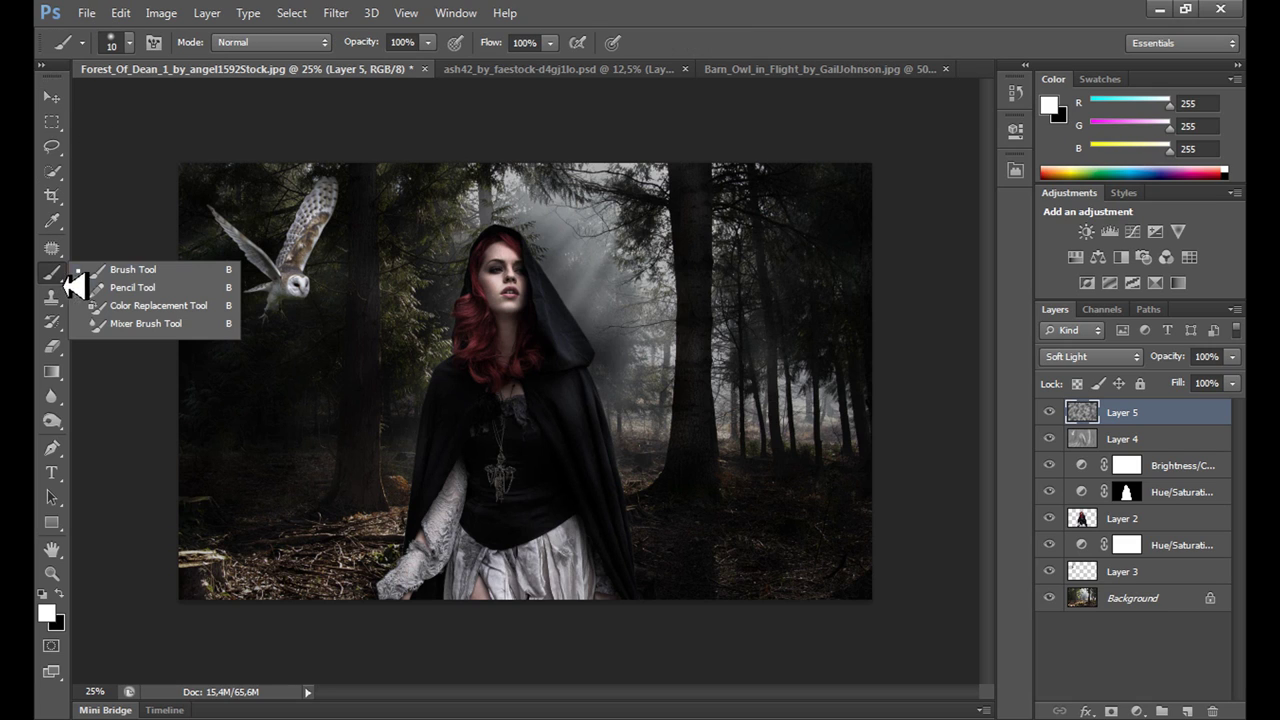
left_click(60, 284)
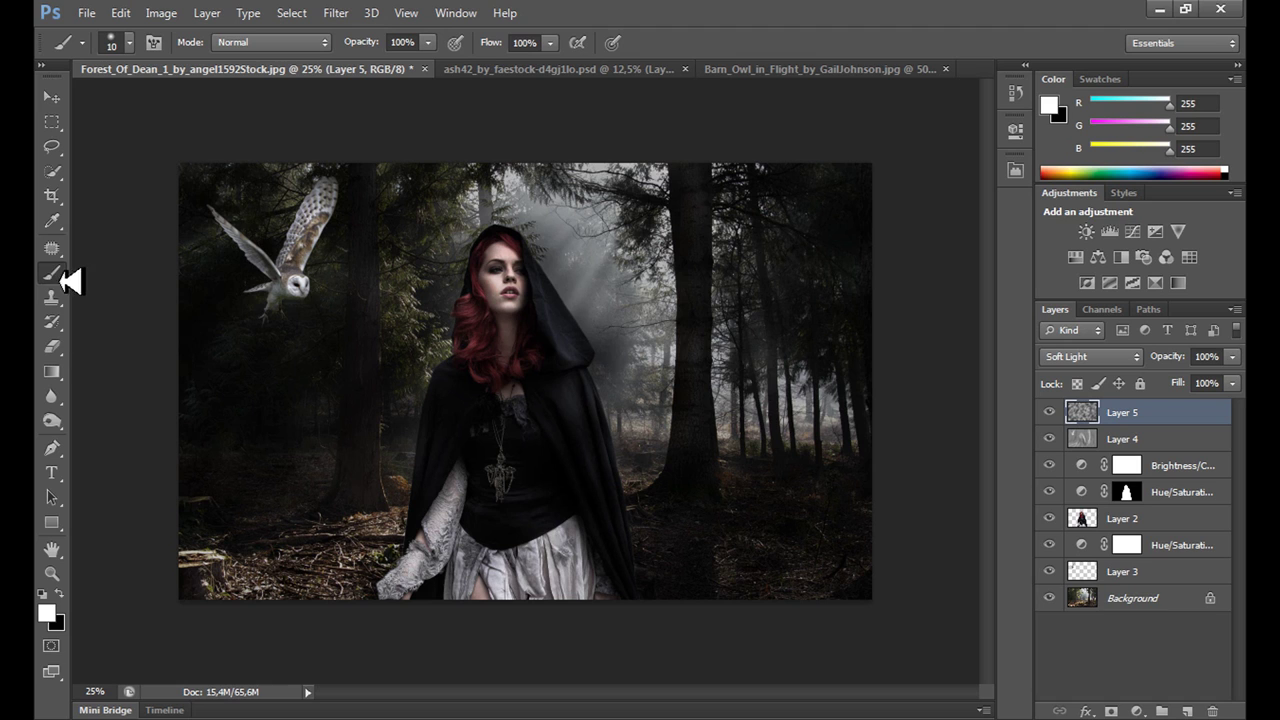
left_click(128, 42)
left_click(287, 87)
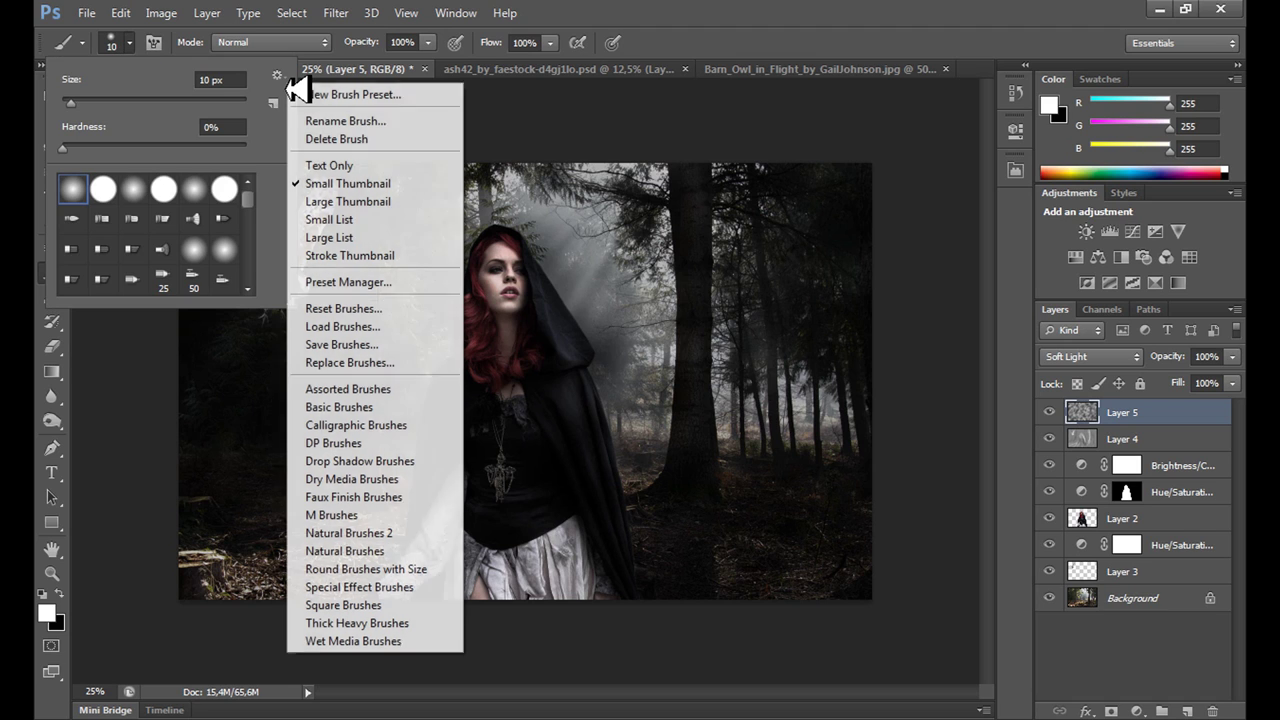
left_click(340, 327)
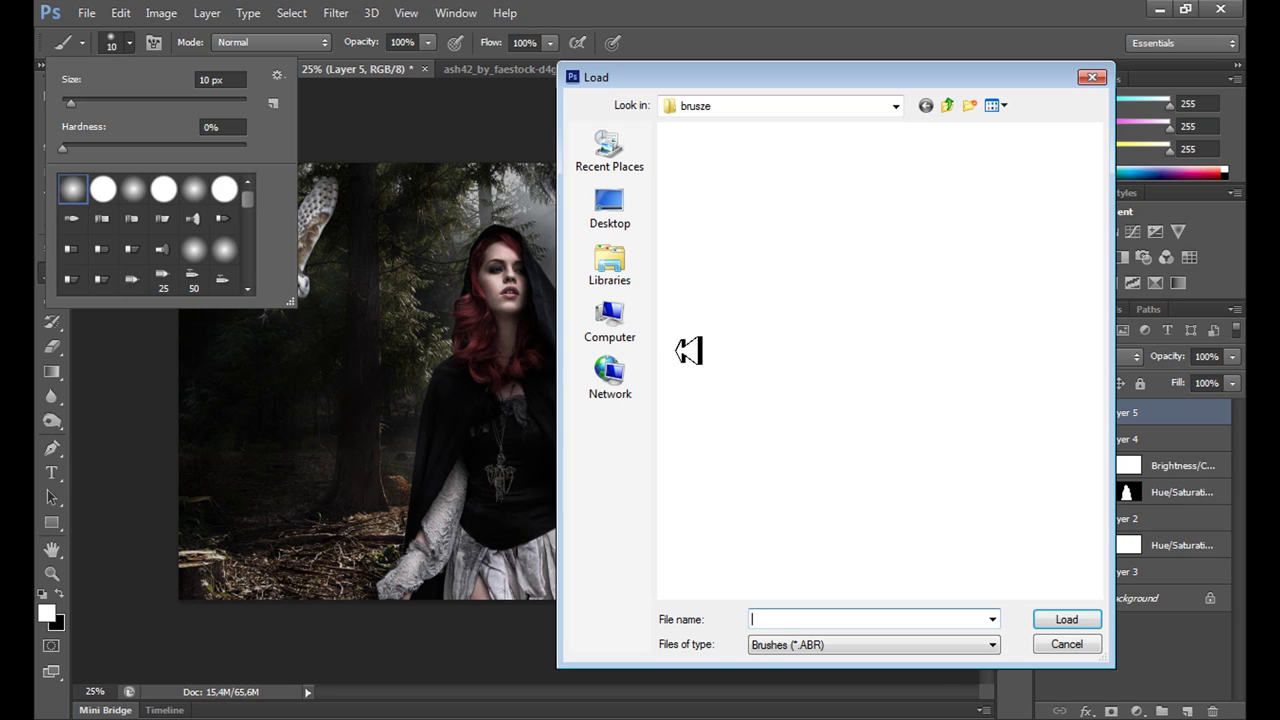
left_click(612, 207)
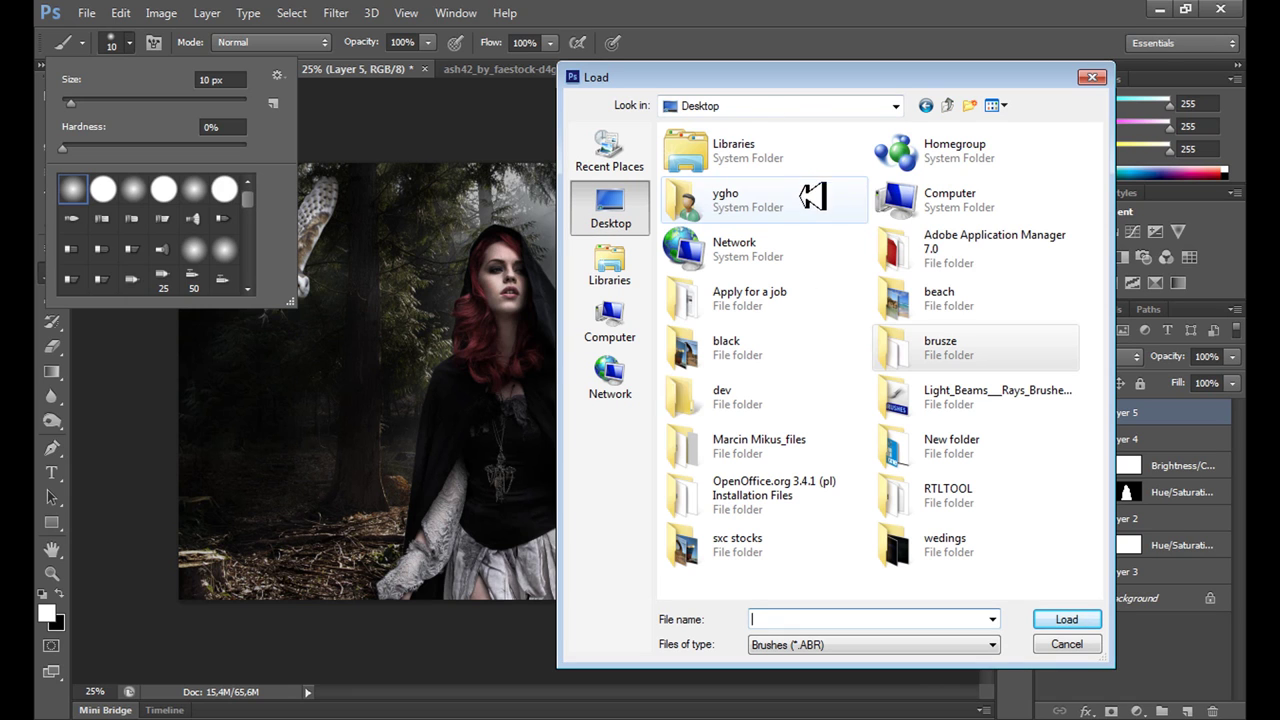
double_click(757, 400)
left_click(718, 200)
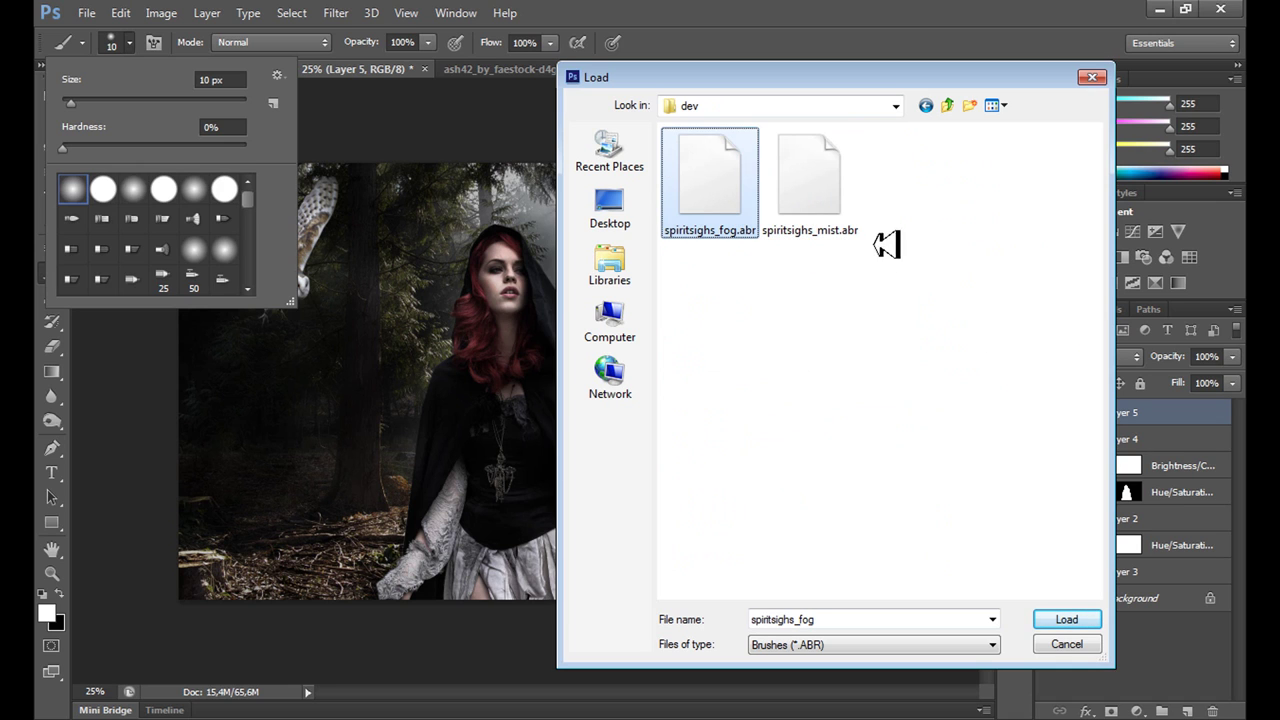
left_click(1066, 620)
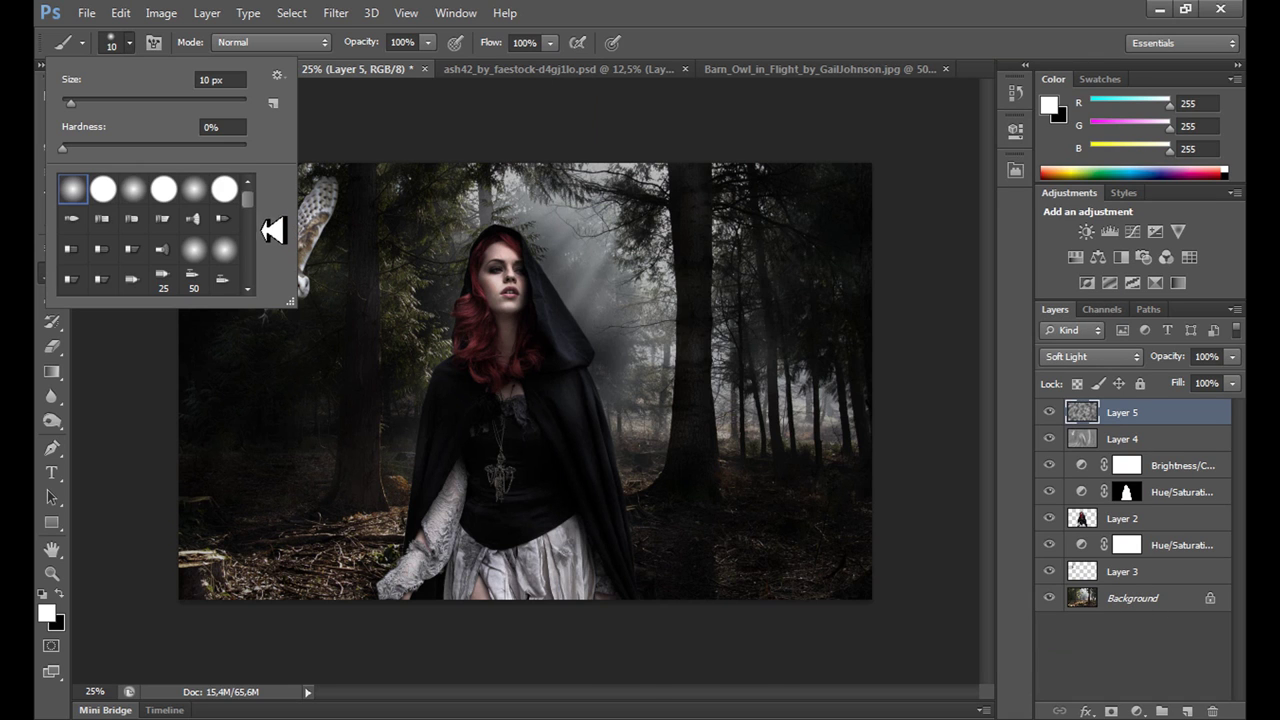
- Load the spiritsighs_mist.abr brush set from the same folder
scroll(257, 214, "down", 2)
left_click_drag(248, 226, 248, 298)
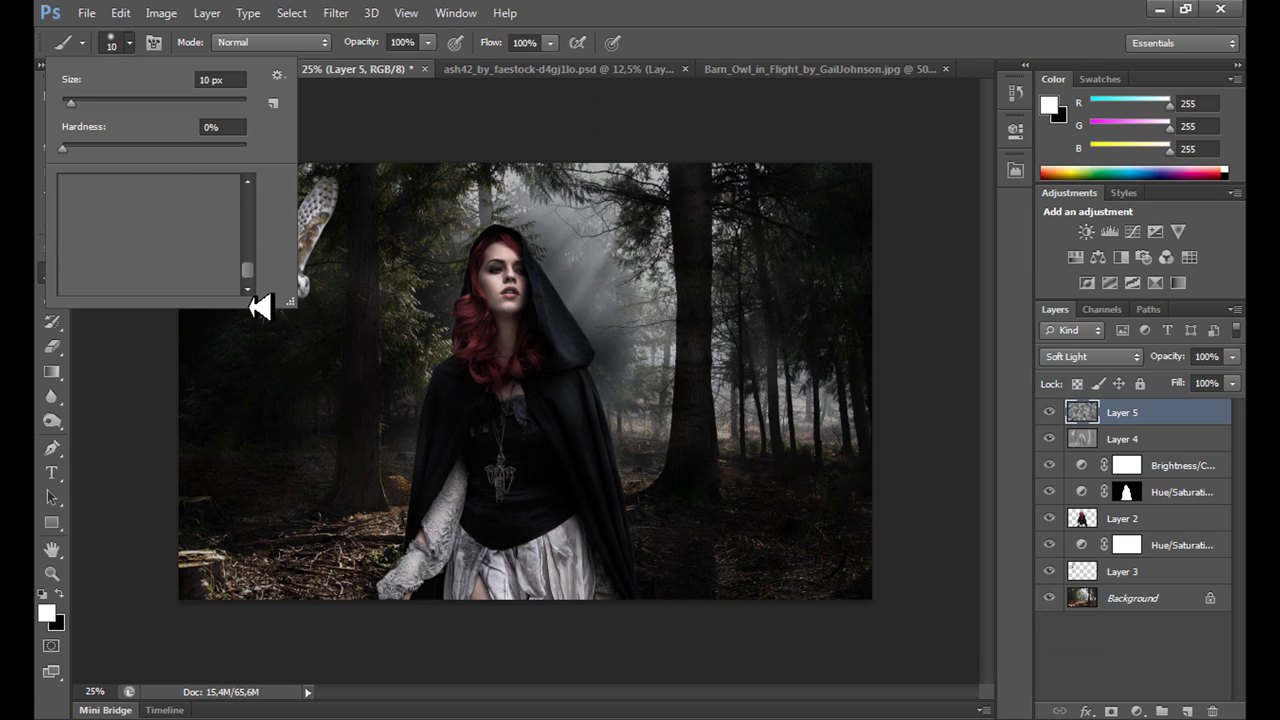
left_click(277, 76)
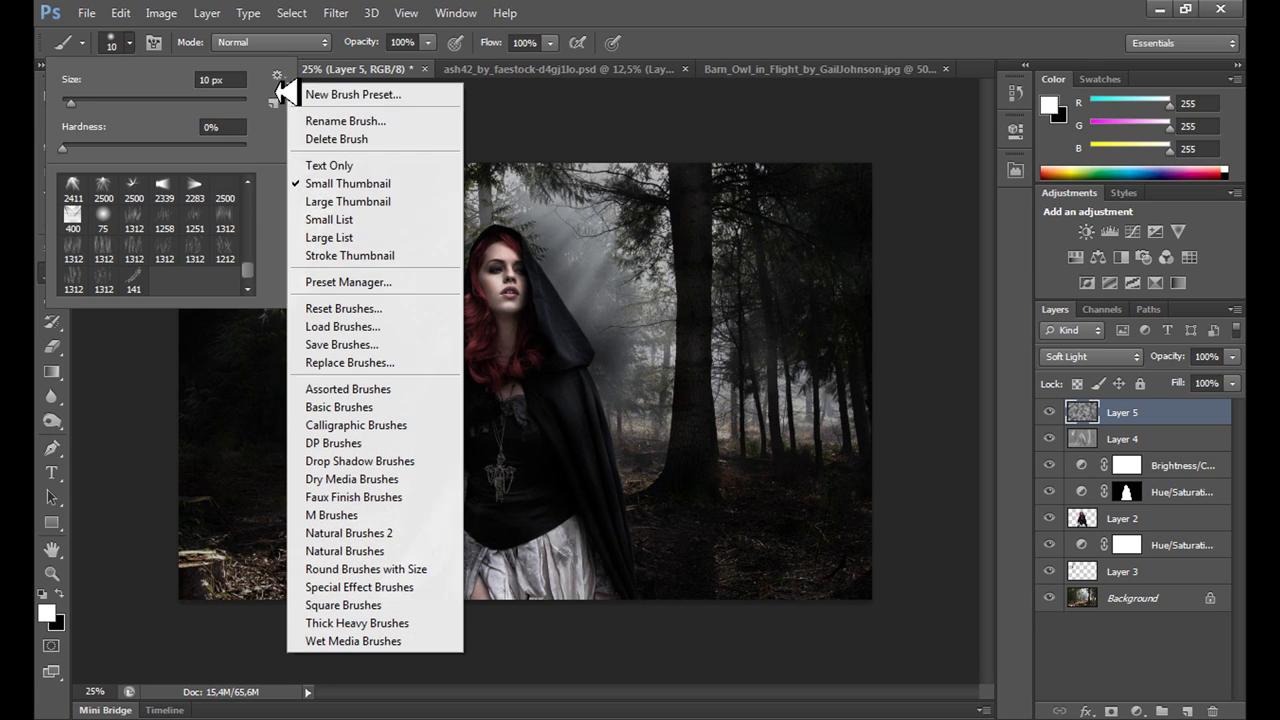
left_click(345, 327)
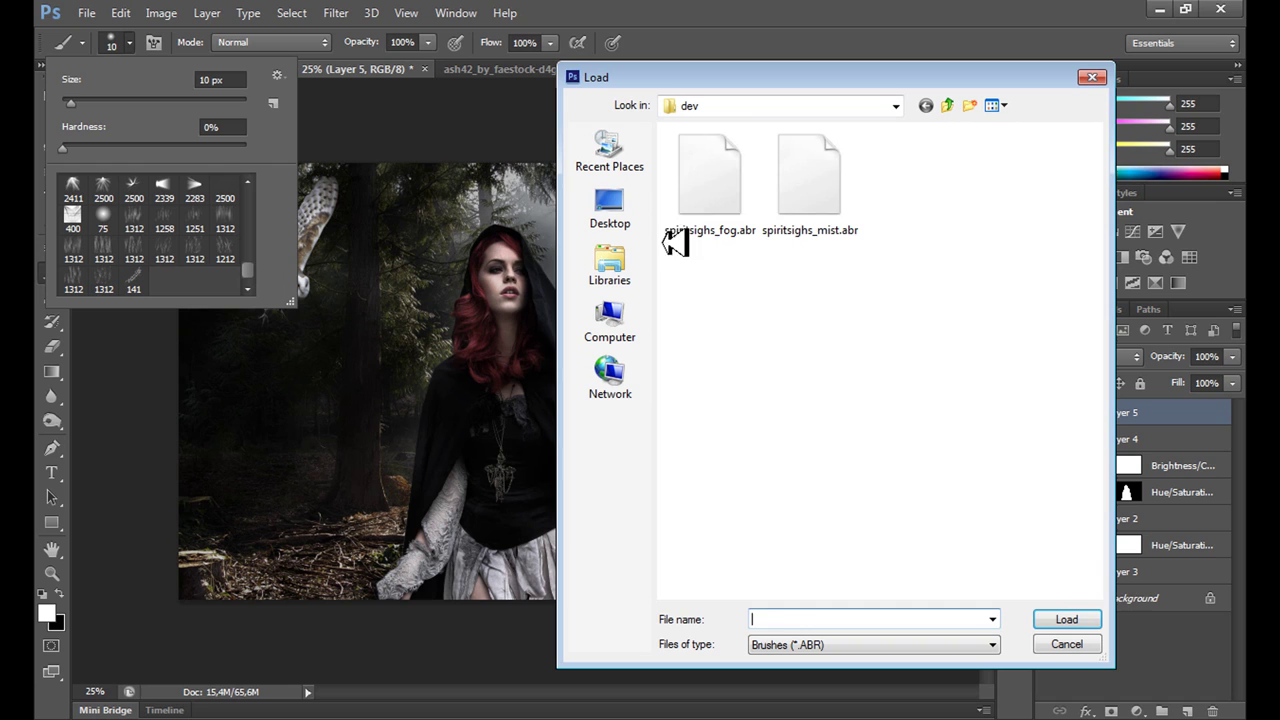
left_click(835, 220)
left_click(1090, 622)
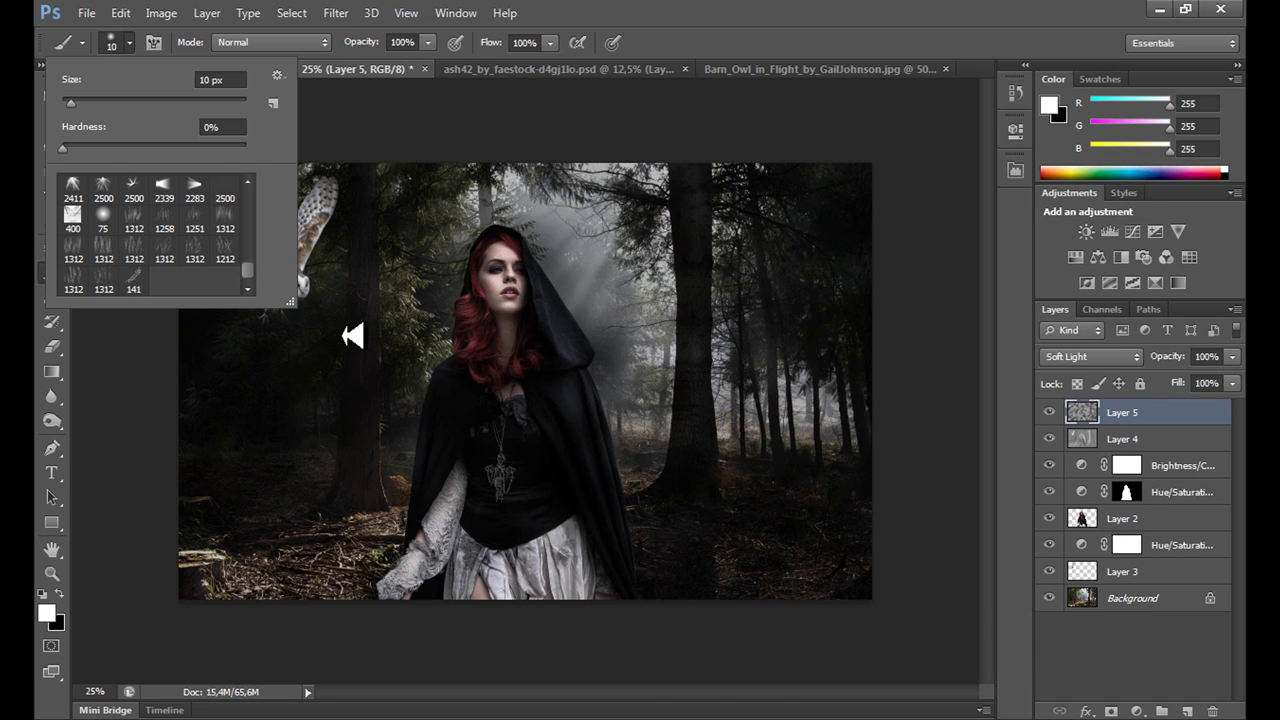
- Paint a fog band across the lower half on a new Layer 6 with mist brush 1160 at 3608 px
left_click_drag(247, 211, 246, 309)
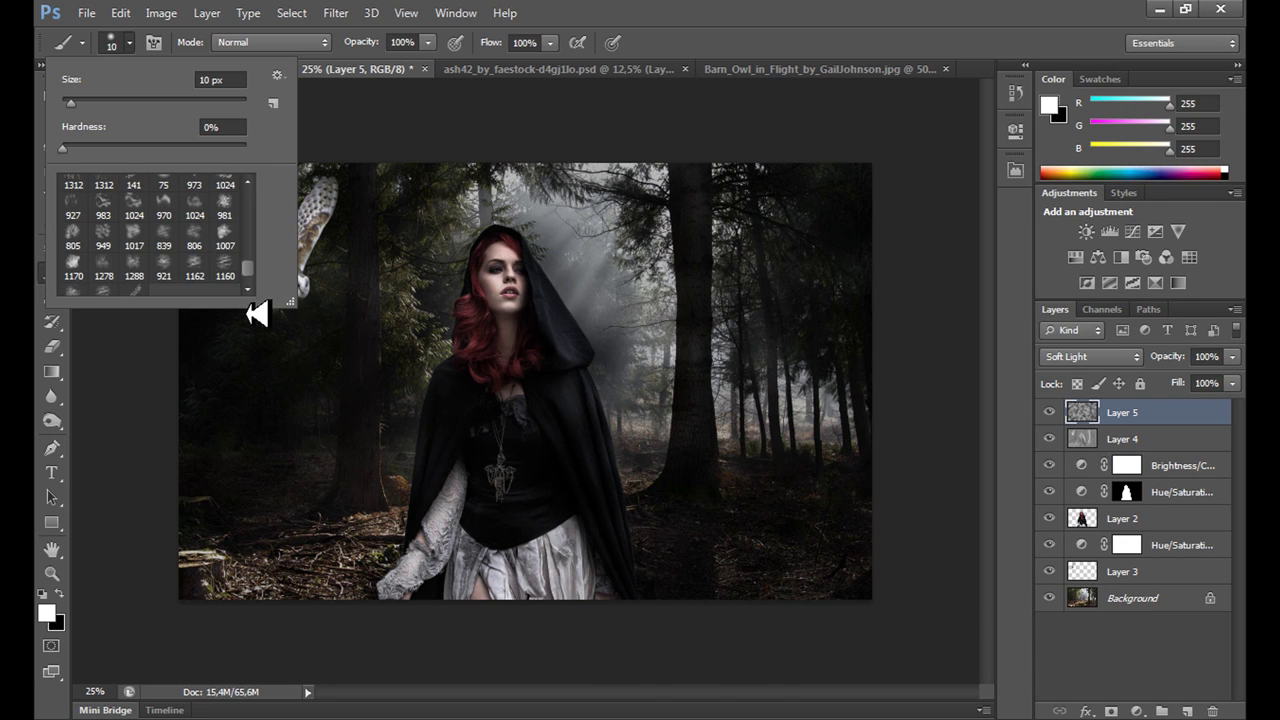
left_click(197, 274)
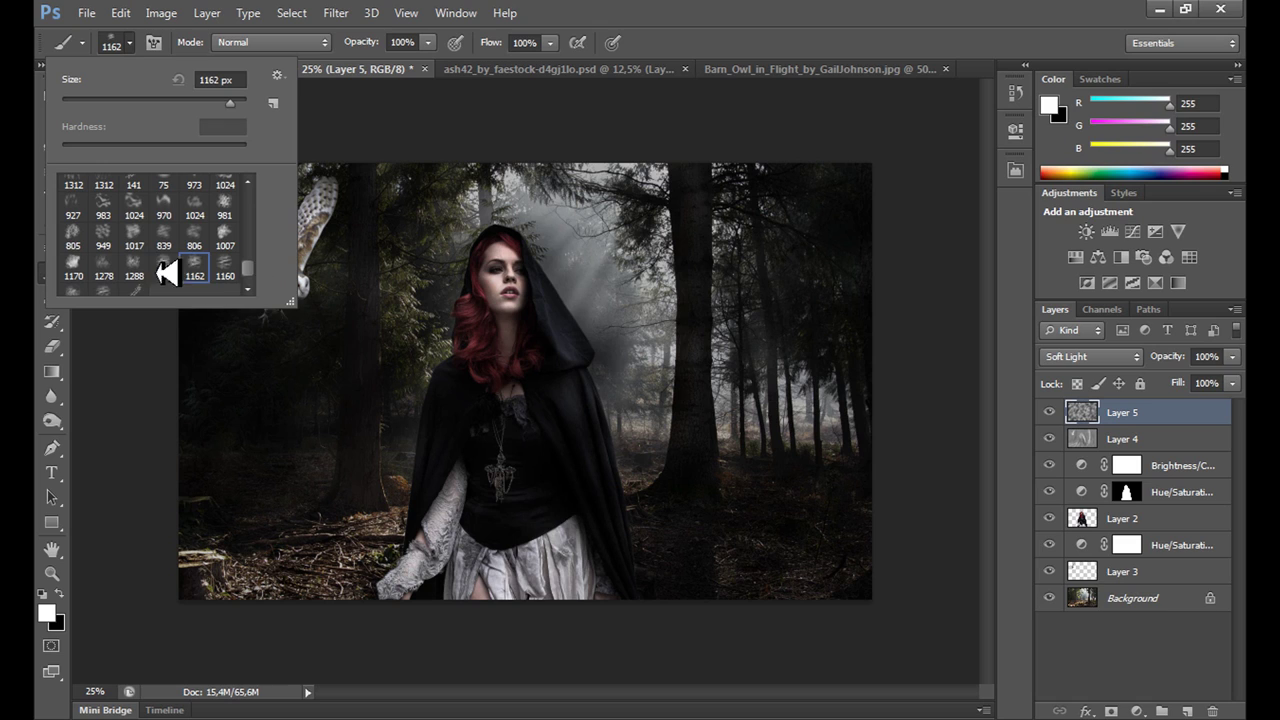
left_click(224, 270)
left_click_drag(241, 104, 251, 113)
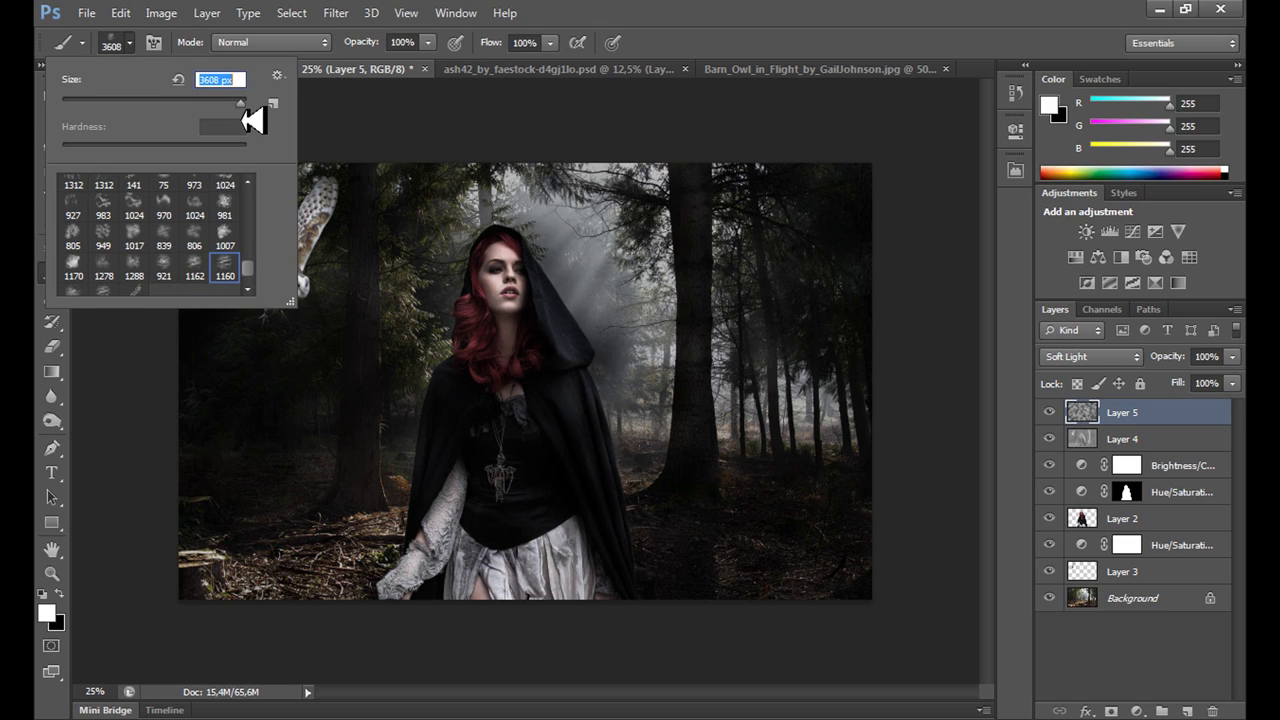
left_click(1187, 711)
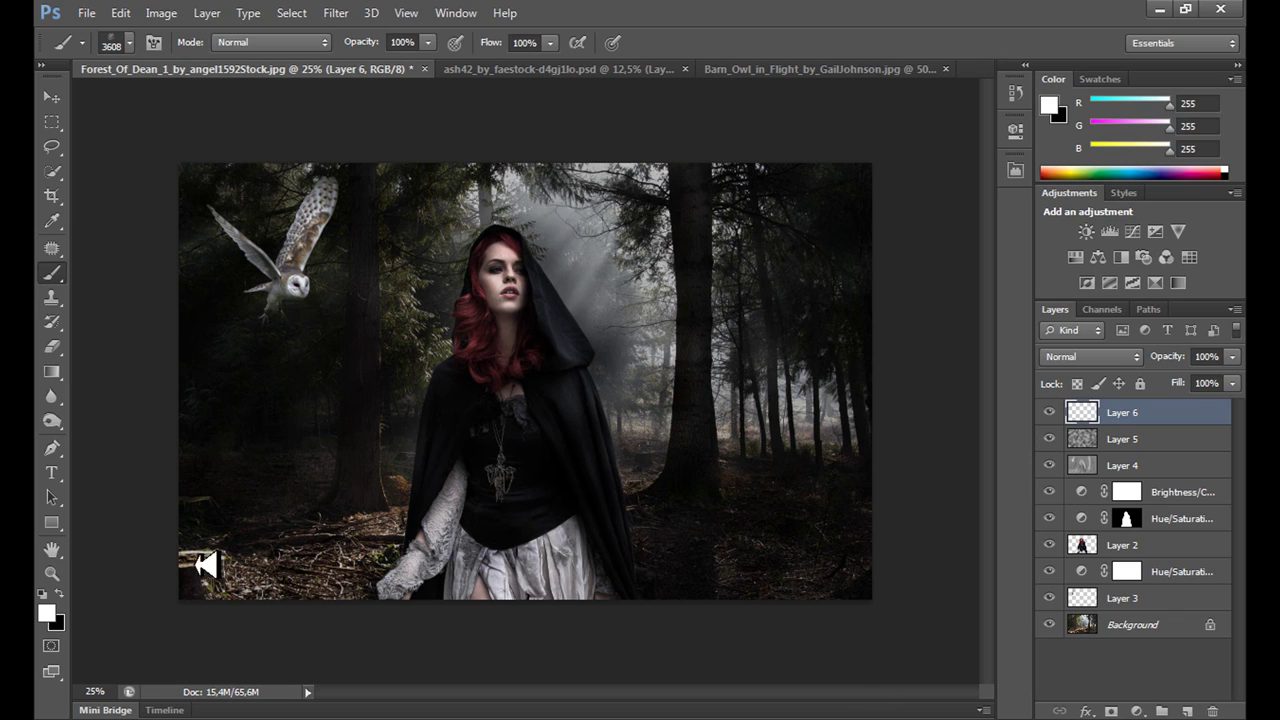
left_click(298, 540)
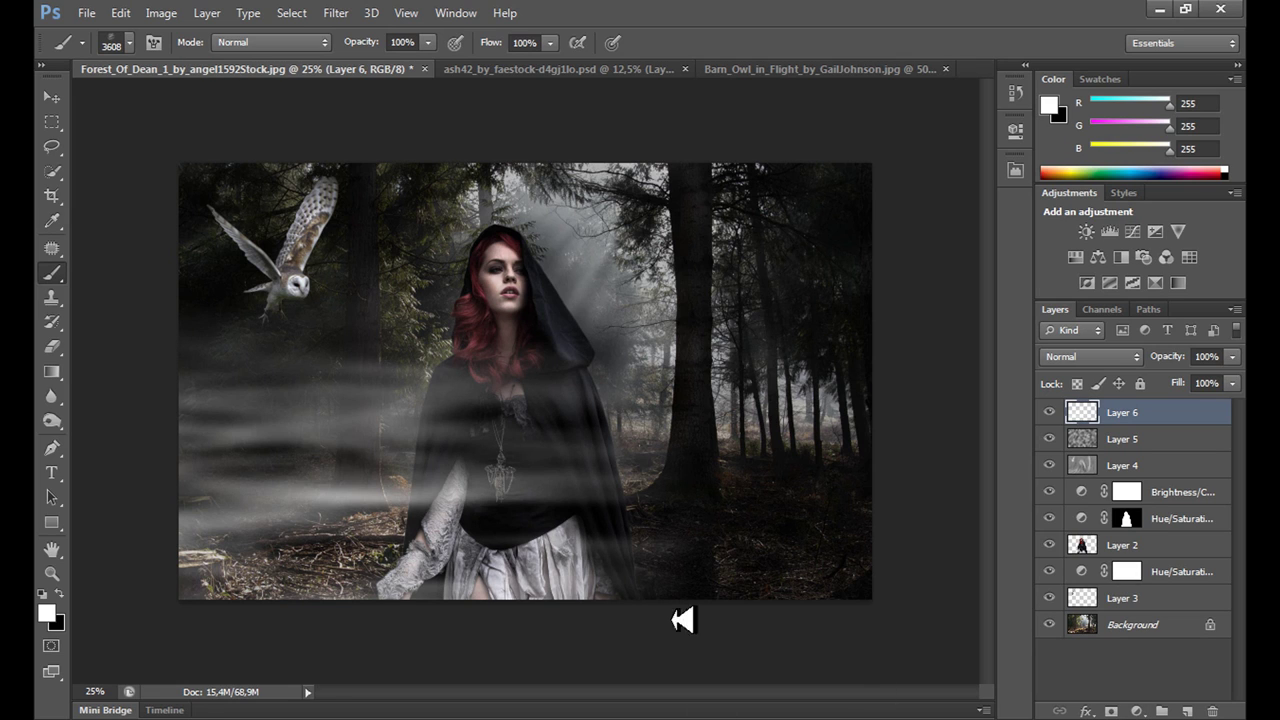
- Undo the fog band, try a 1312 px smoke brush dab, then step back
left_click(129, 44)
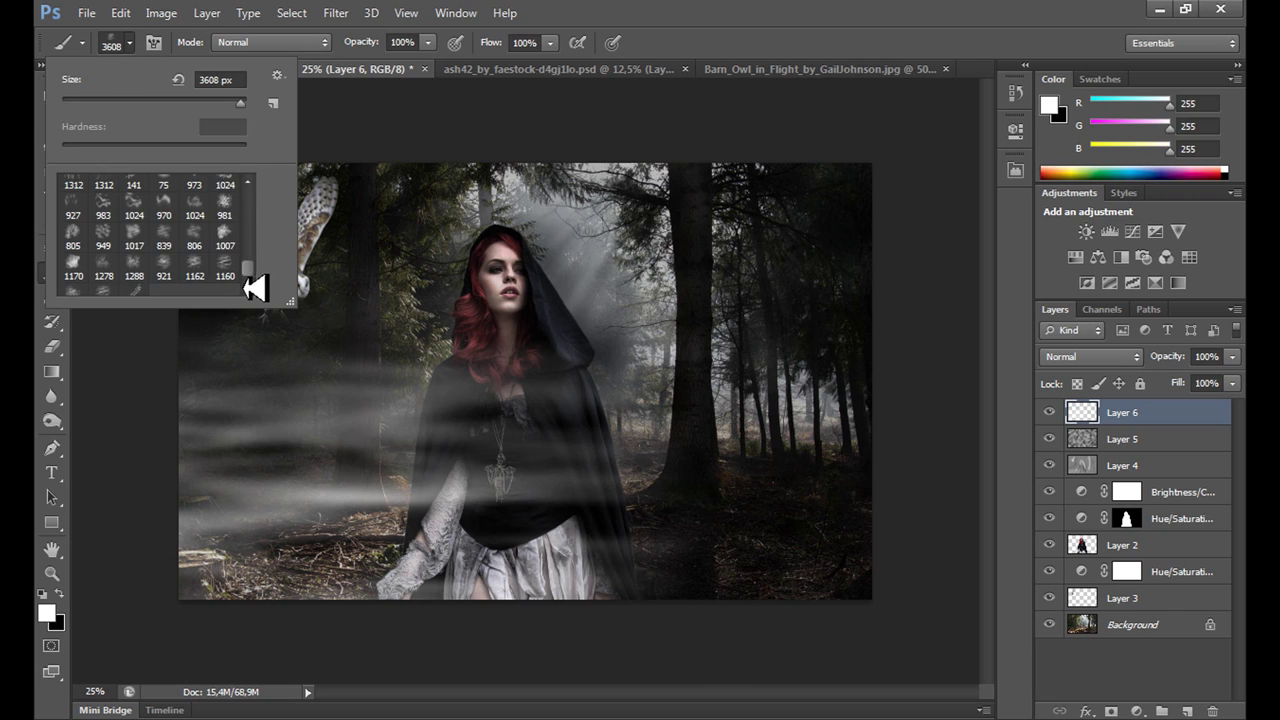
scroll(246, 277, "up", 2)
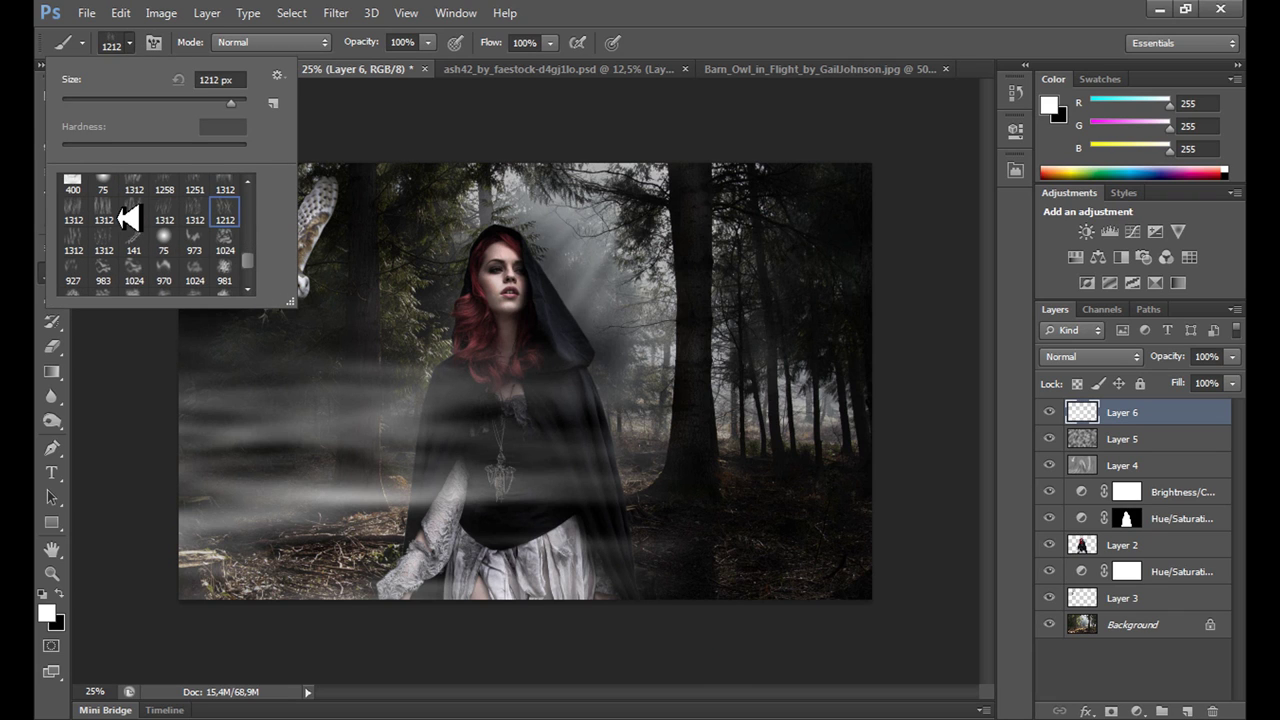
key("ctrl+z")
left_click(131, 44)
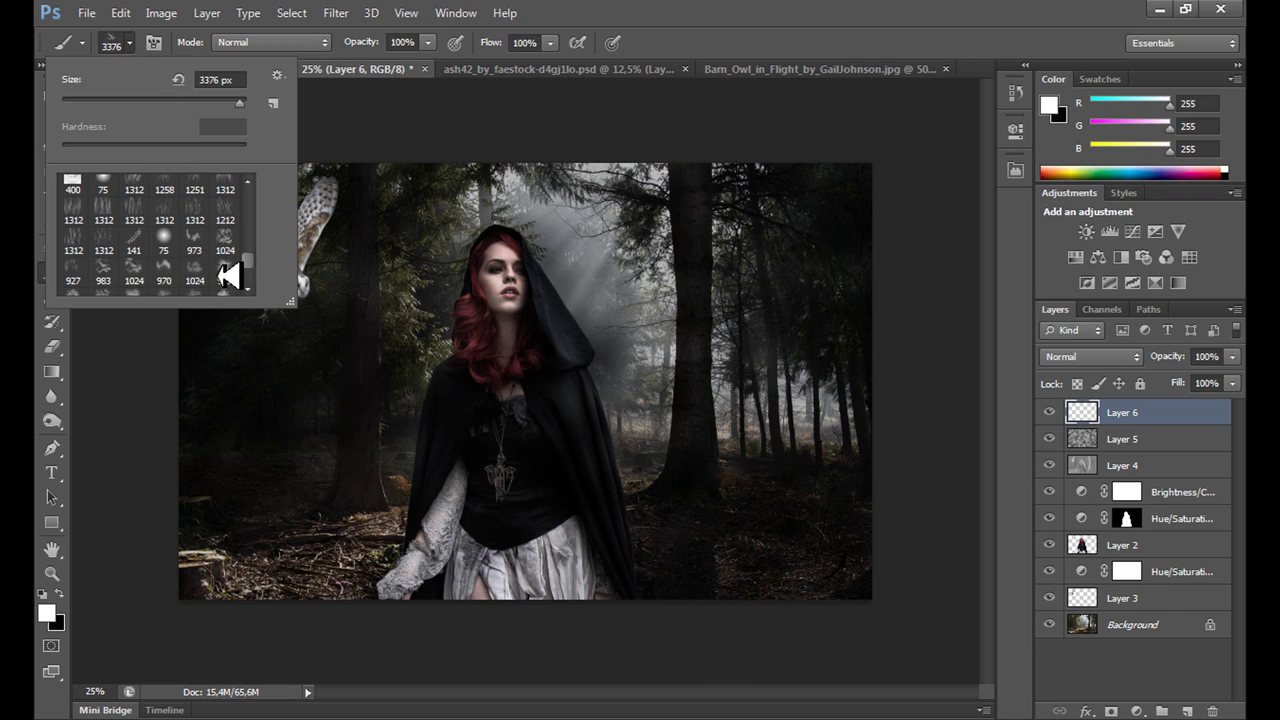
scroll(250, 280, "down", 3)
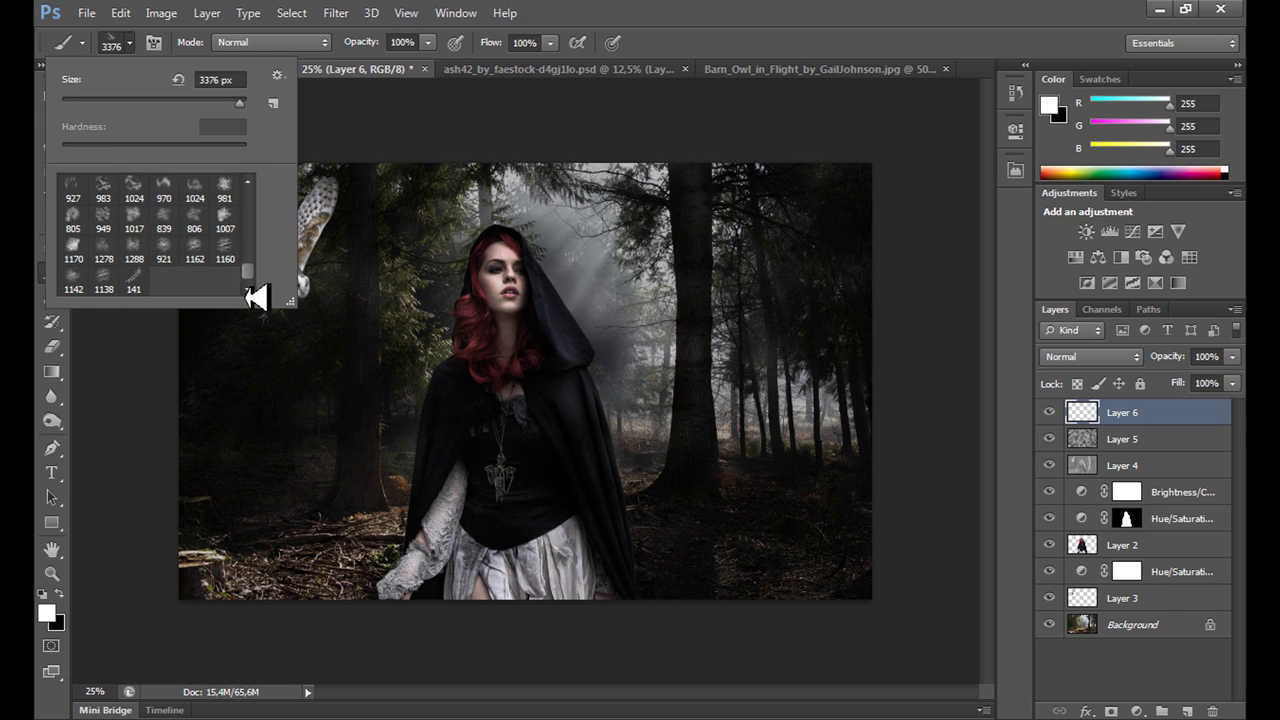
scroll(257, 280, "up", 4)
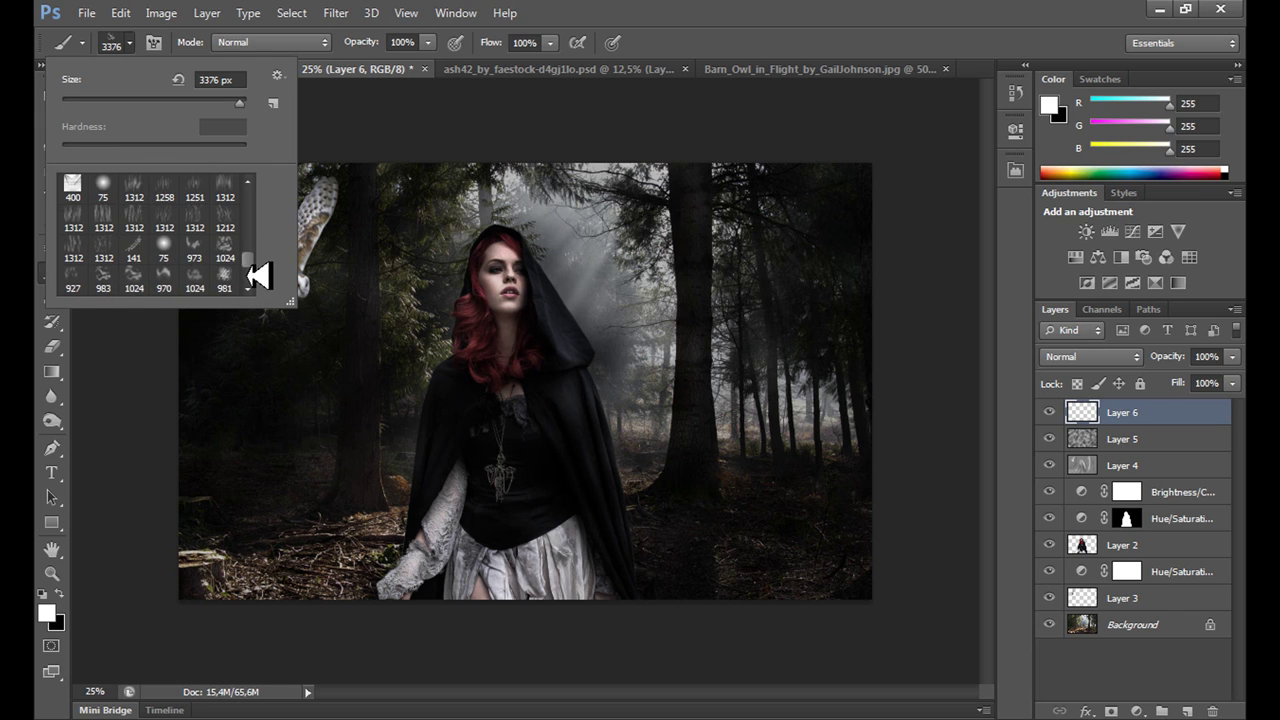
left_click(74, 260)
left_click(463, 395)
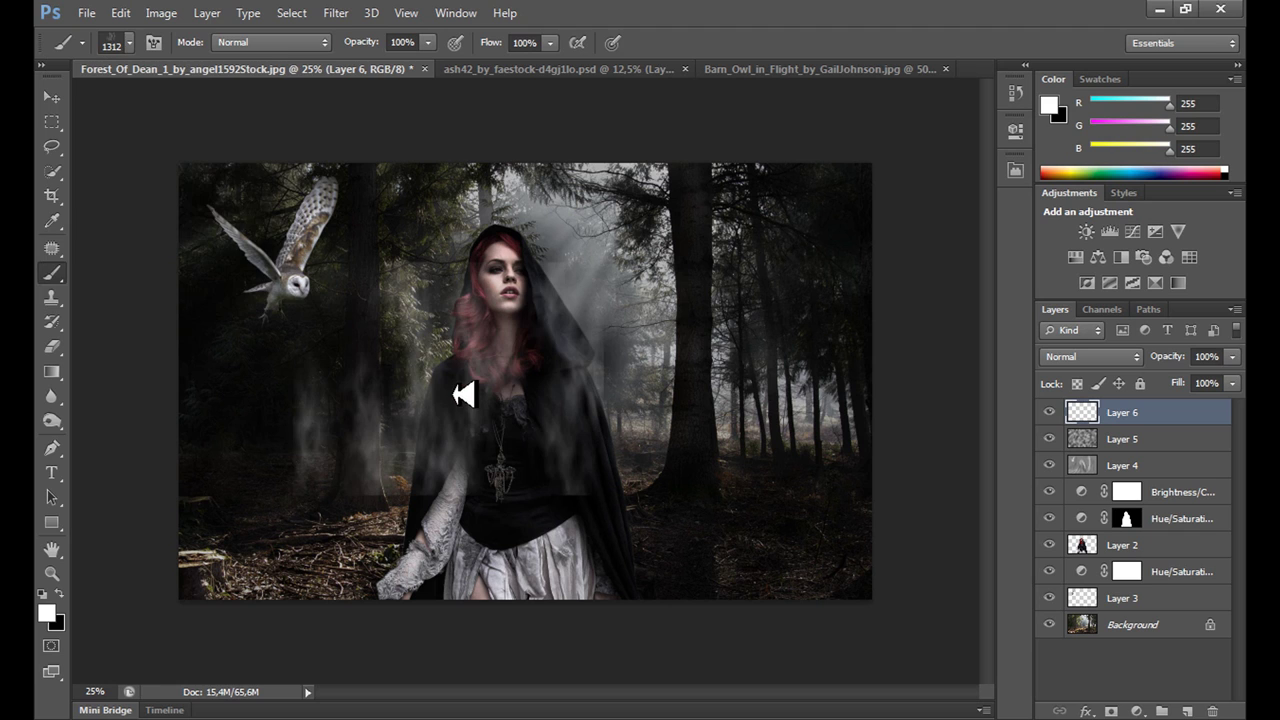
left_click(120, 13)
left_click(143, 70)
- Stamp a large smoke dab across the scene with the brush enlarged to about 1753 px
left_click(130, 42)
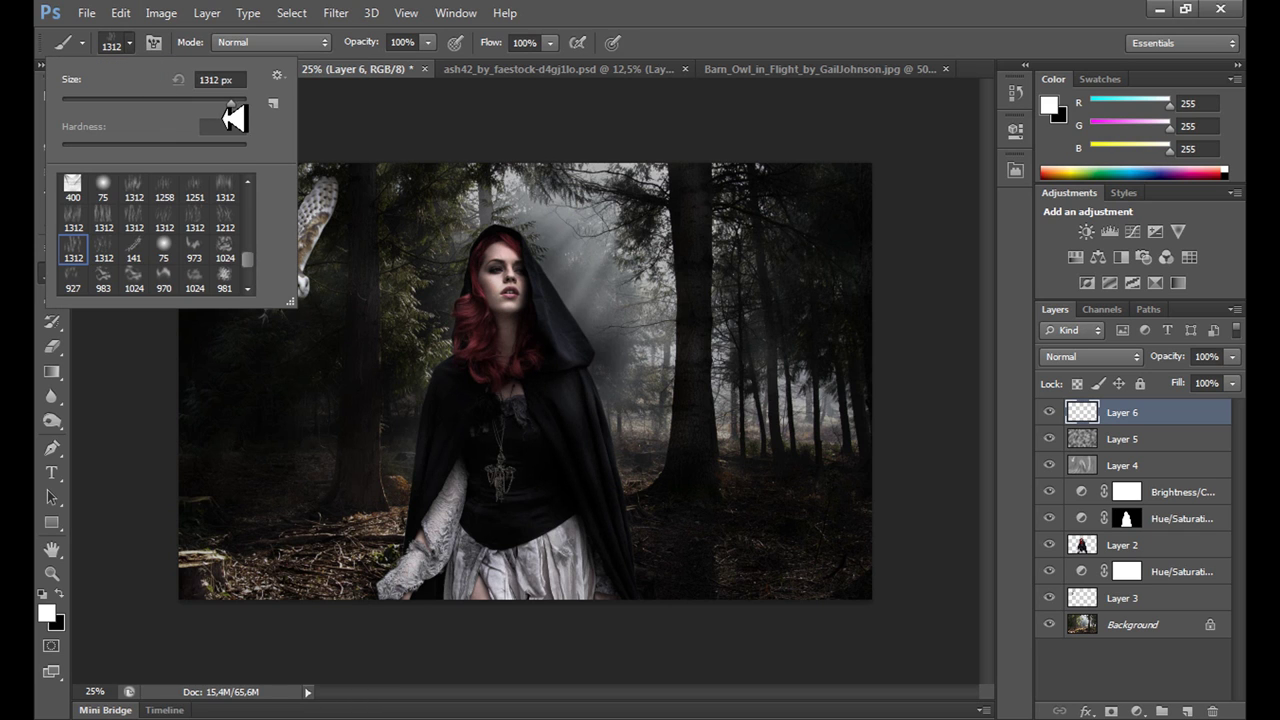
left_click_drag(229, 104, 238, 104)
left_click(546, 412)
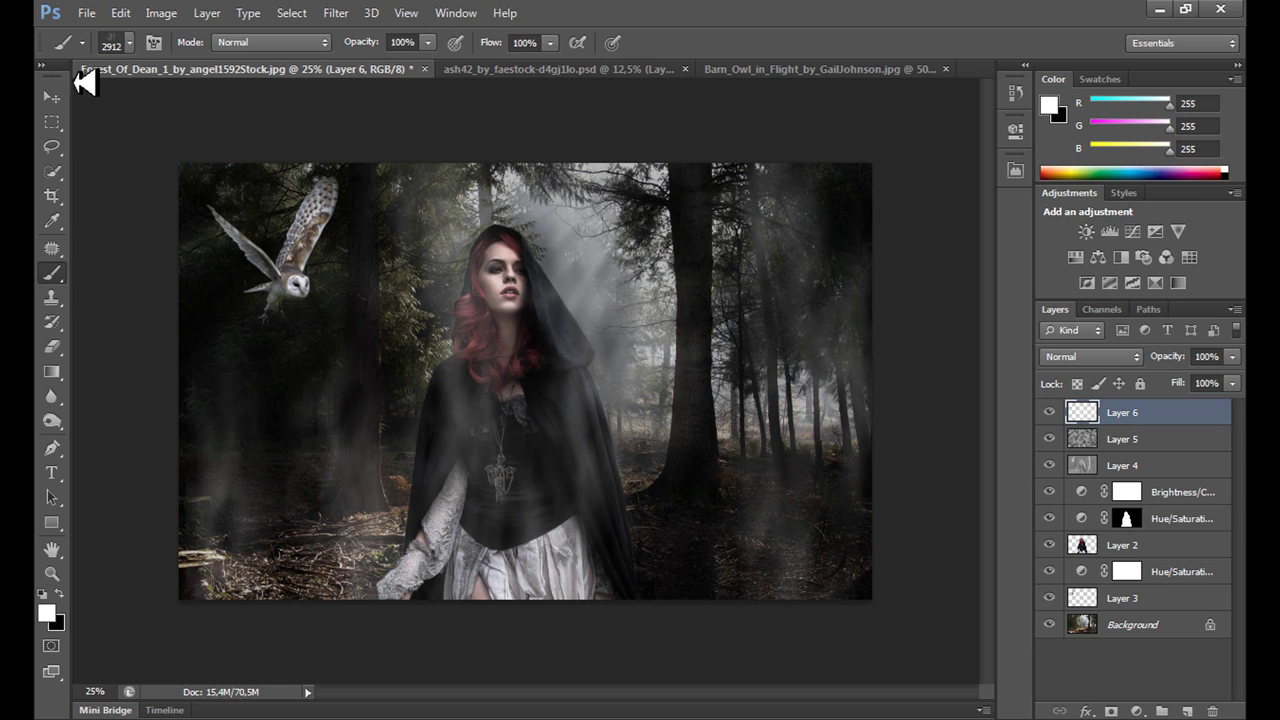
left_click(129, 43)
- Paint a big soft fog dab on a new Layer 7 with an enlarged 983 px smoke brush
left_click(1162, 711)
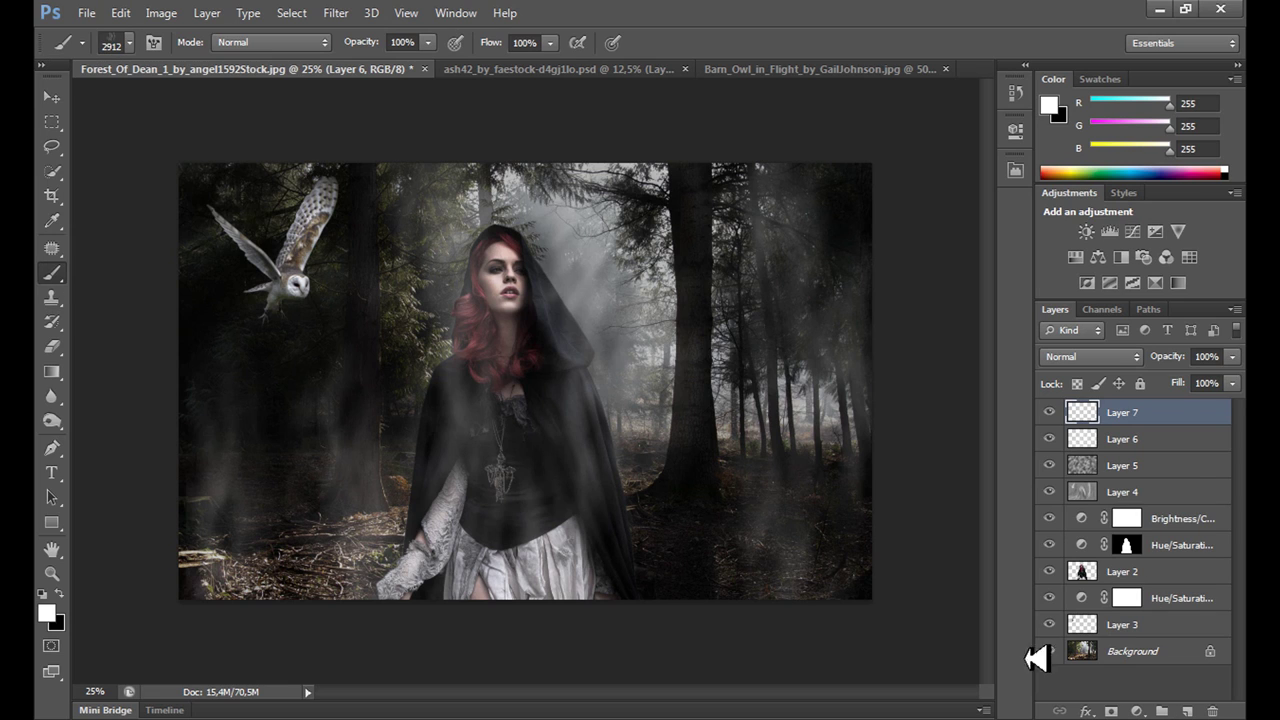
left_click(129, 43)
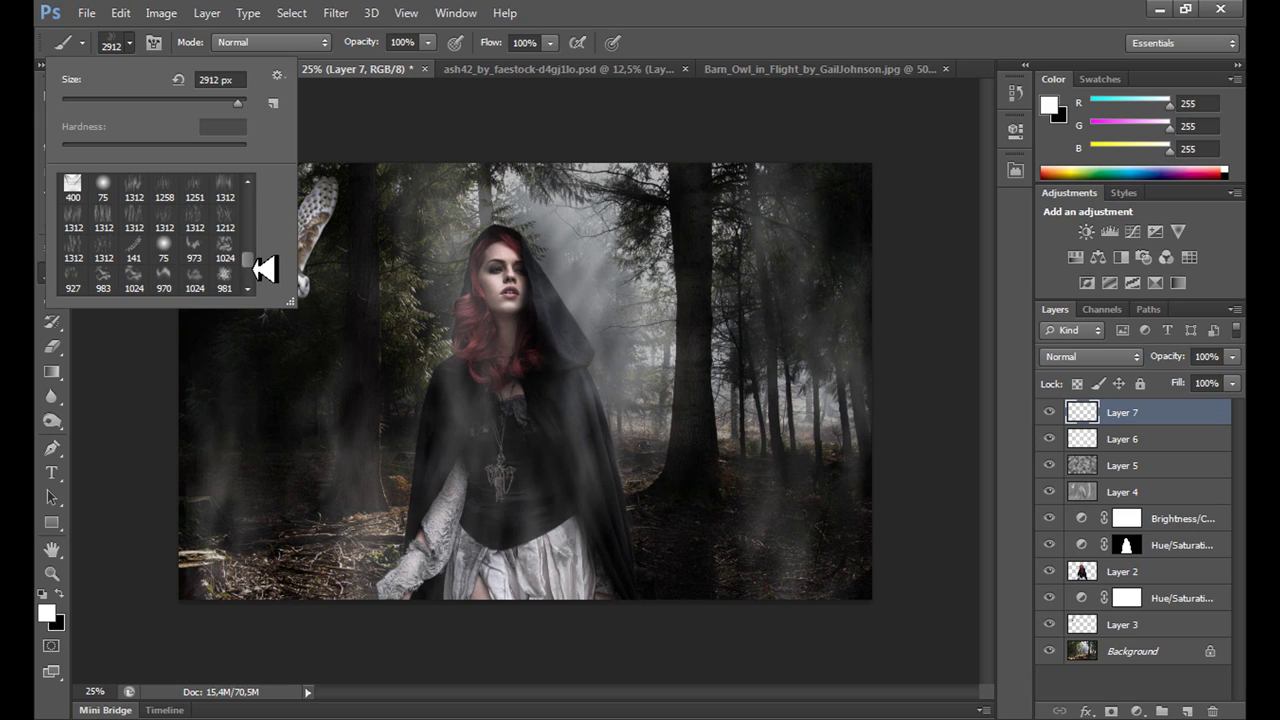
scroll(260, 273, "down", 3)
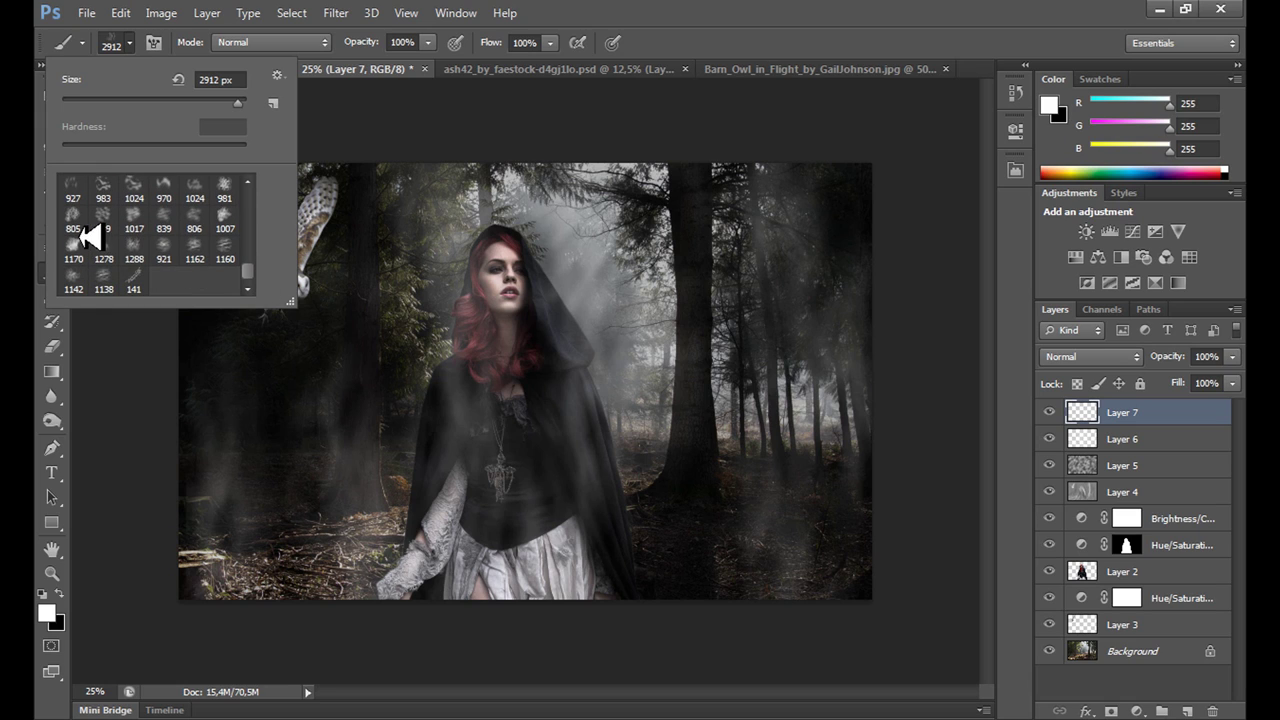
left_click(104, 188)
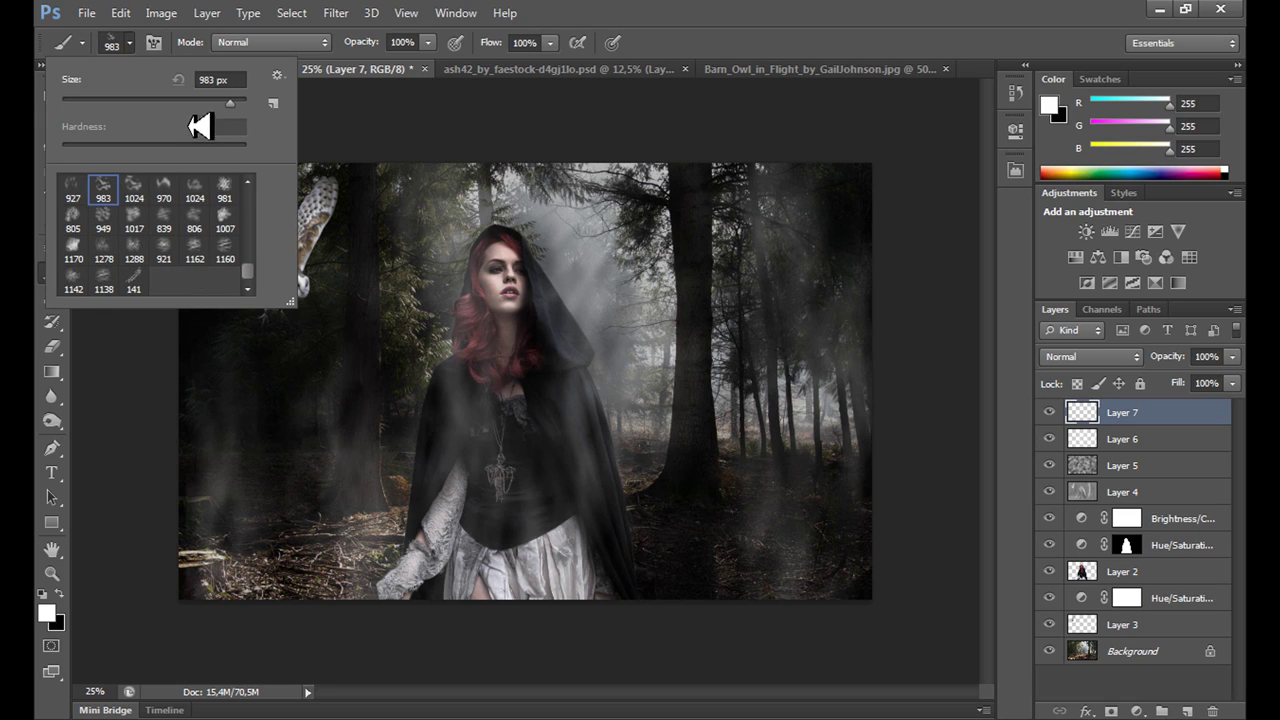
left_click_drag(230, 102, 238, 104)
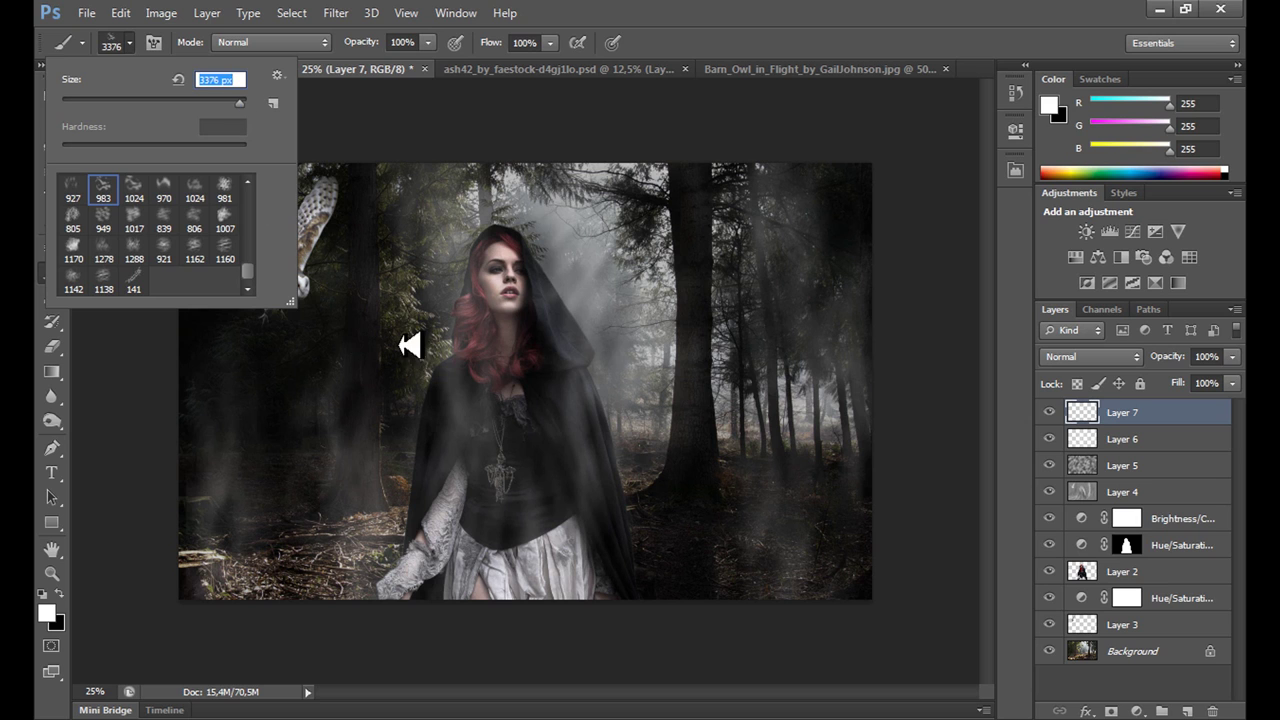
left_click(413, 343)
left_click(414, 343)
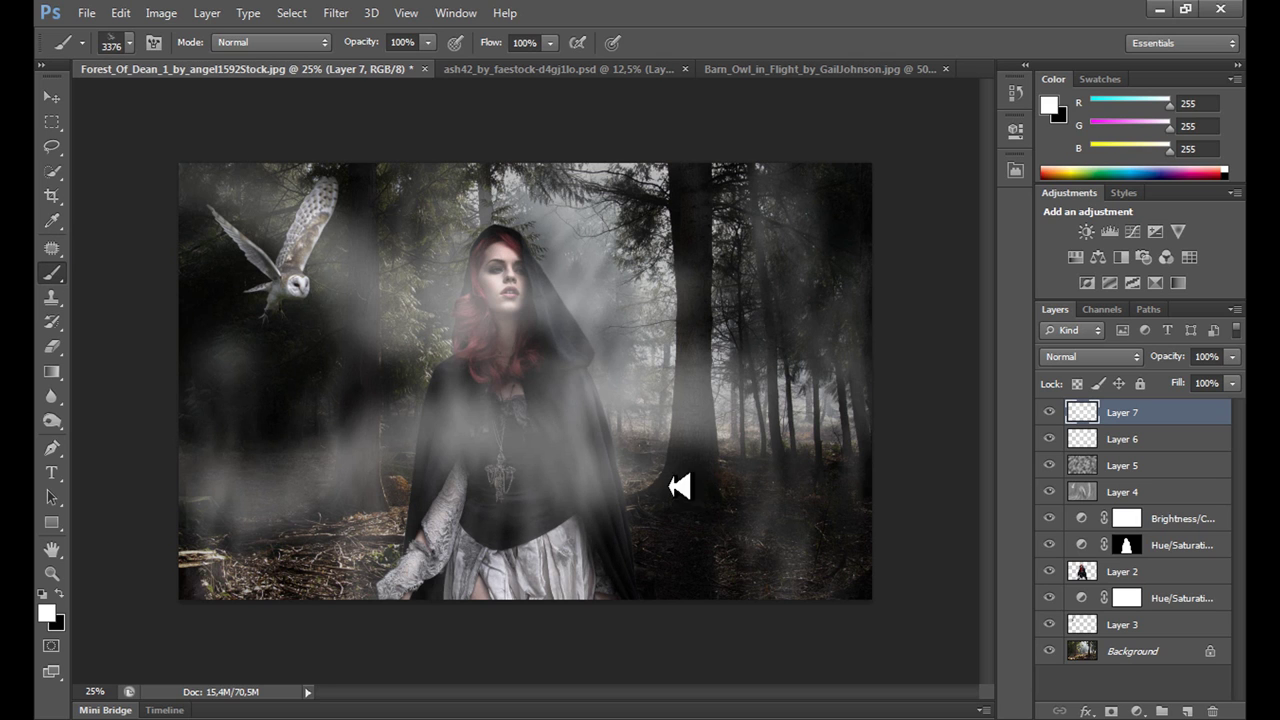
- Compare the fog layers by toggling visibility, then delete Layer 7
left_click(1048, 440)
left_click(1049, 439)
left_click(1048, 414)
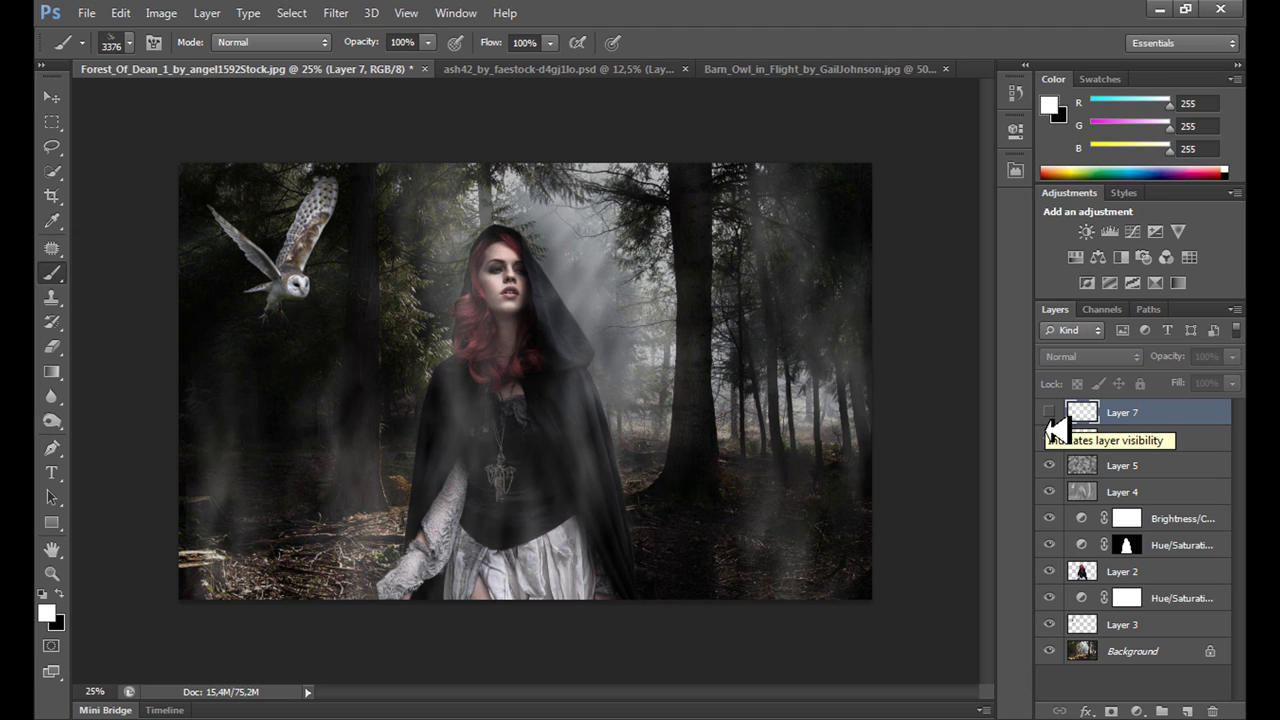
right_click(1155, 431)
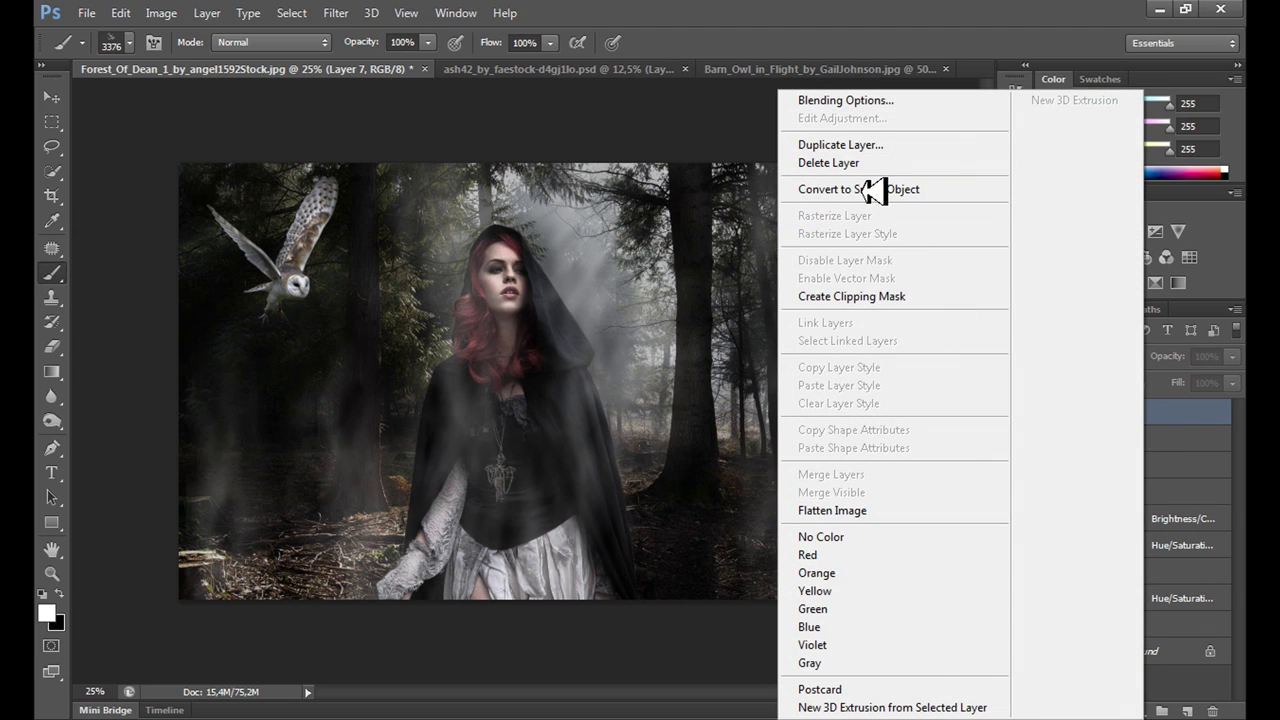
left_click(838, 163)
- Confirm deleting Layer 7 and lower Layer 6's opacity to 70%
left_click(590, 281)
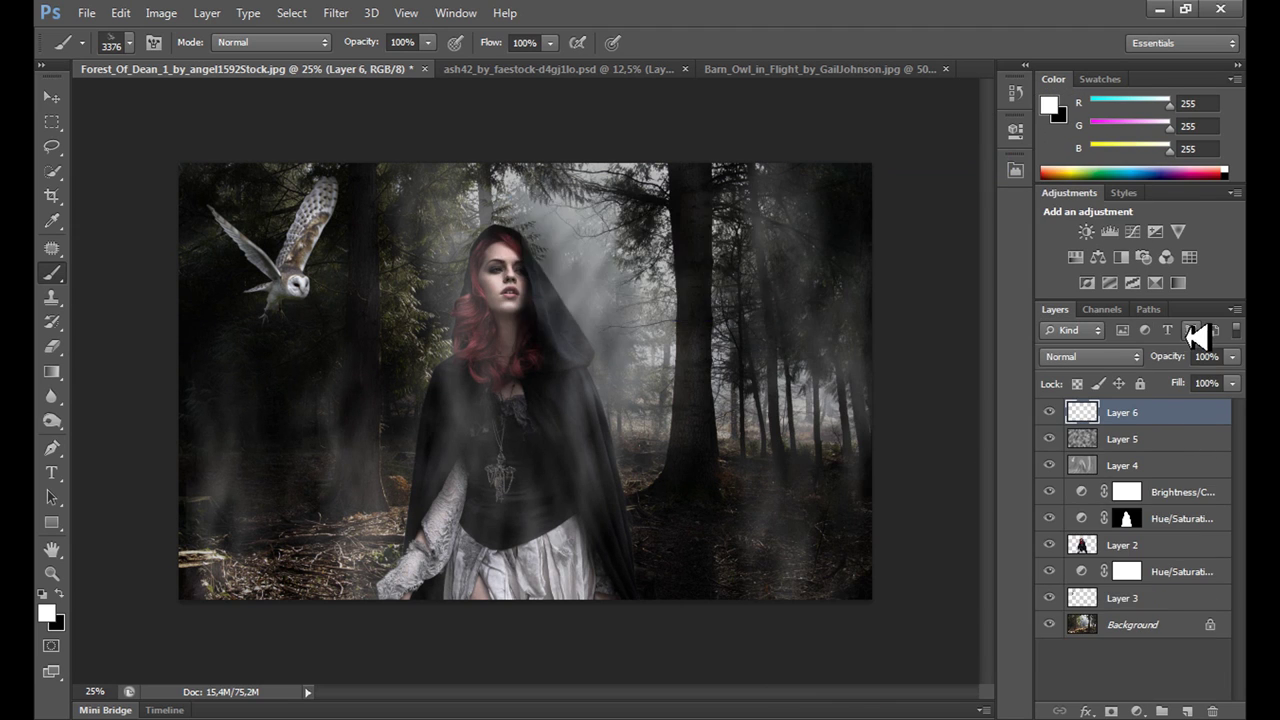
left_click(1235, 383)
left_click_drag(1222, 391, 1220, 391)
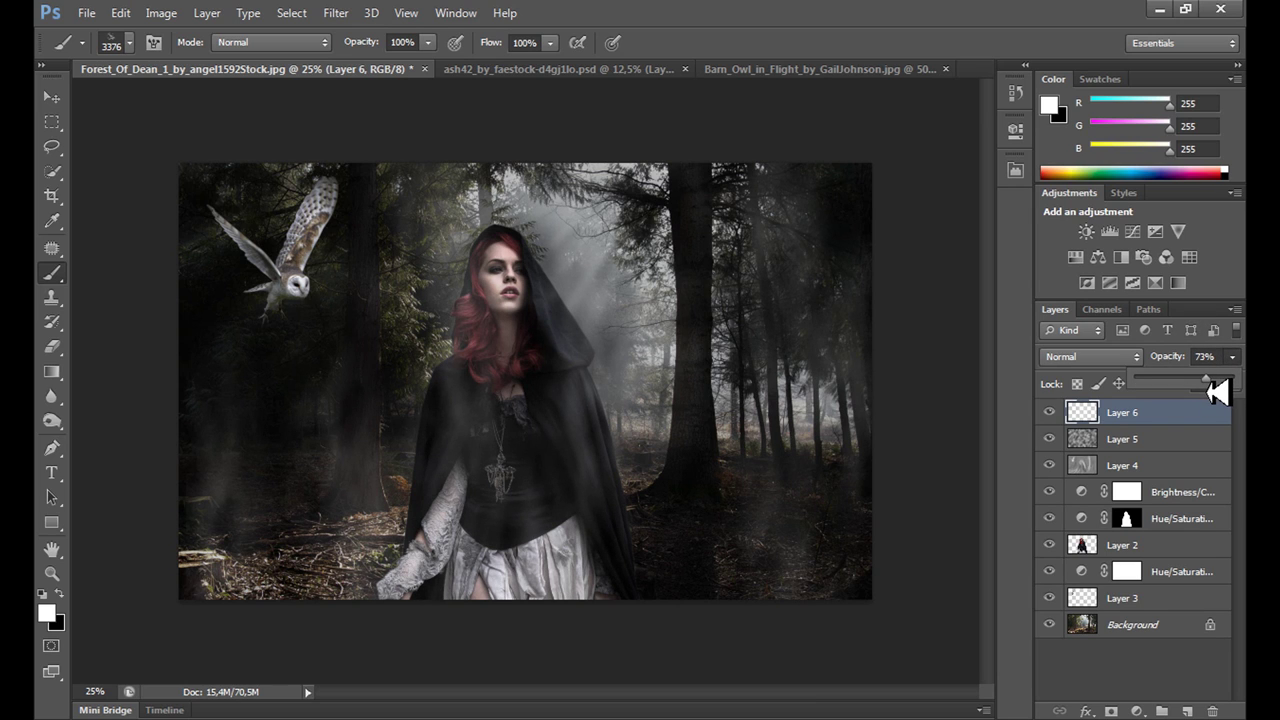
left_click_drag(1237, 371, 1235, 395)
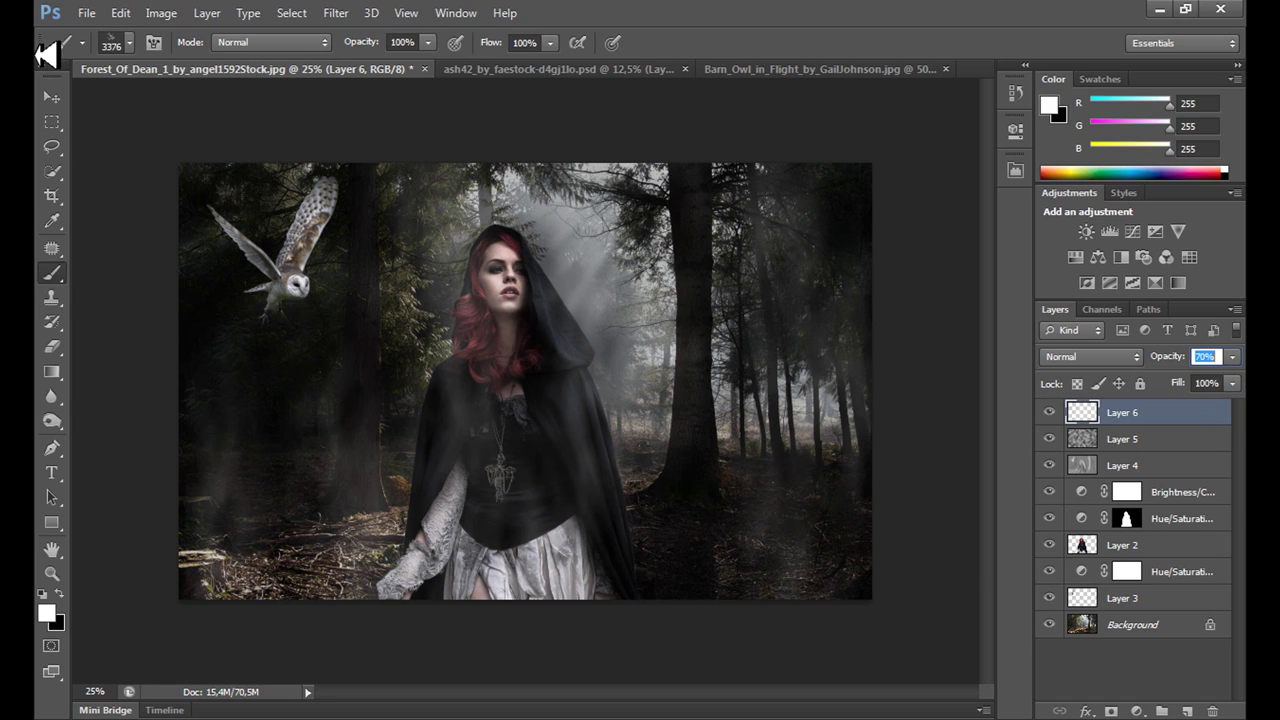
left_click(52, 97)
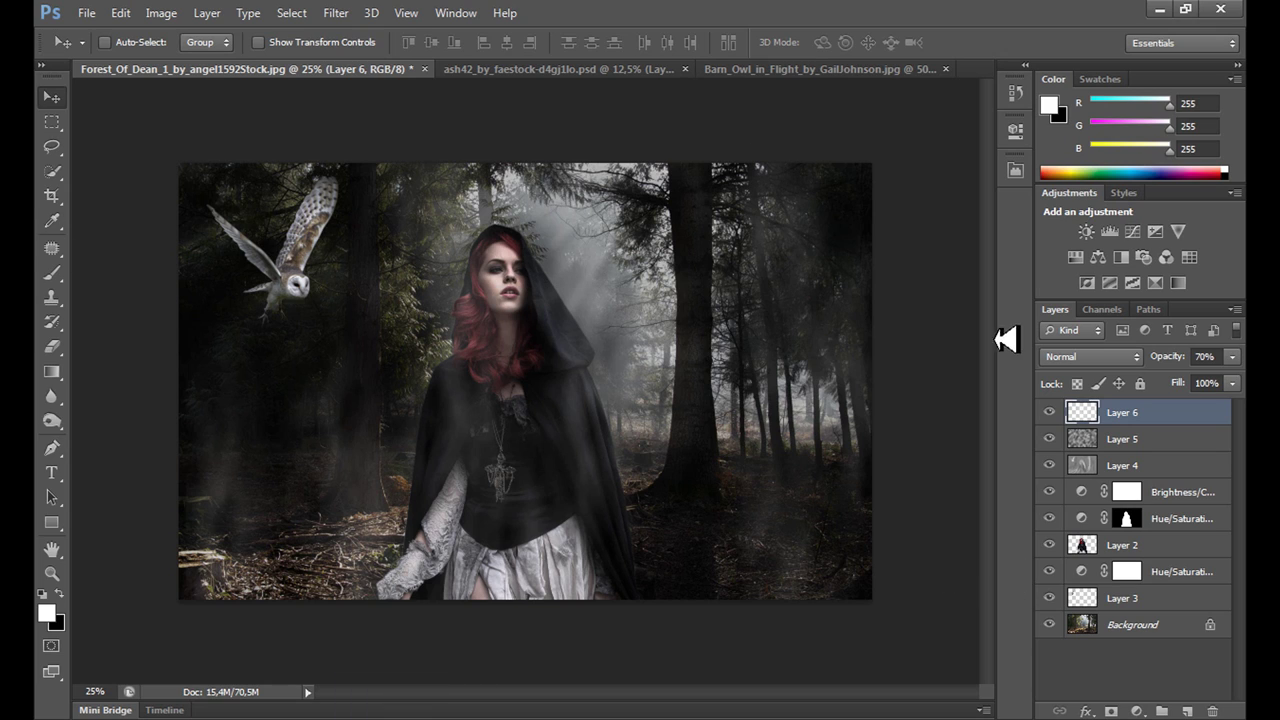
- Add a new Layer 7 and trial a 2476 px light-ray brush stamp, then step back
left_click(1188, 711)
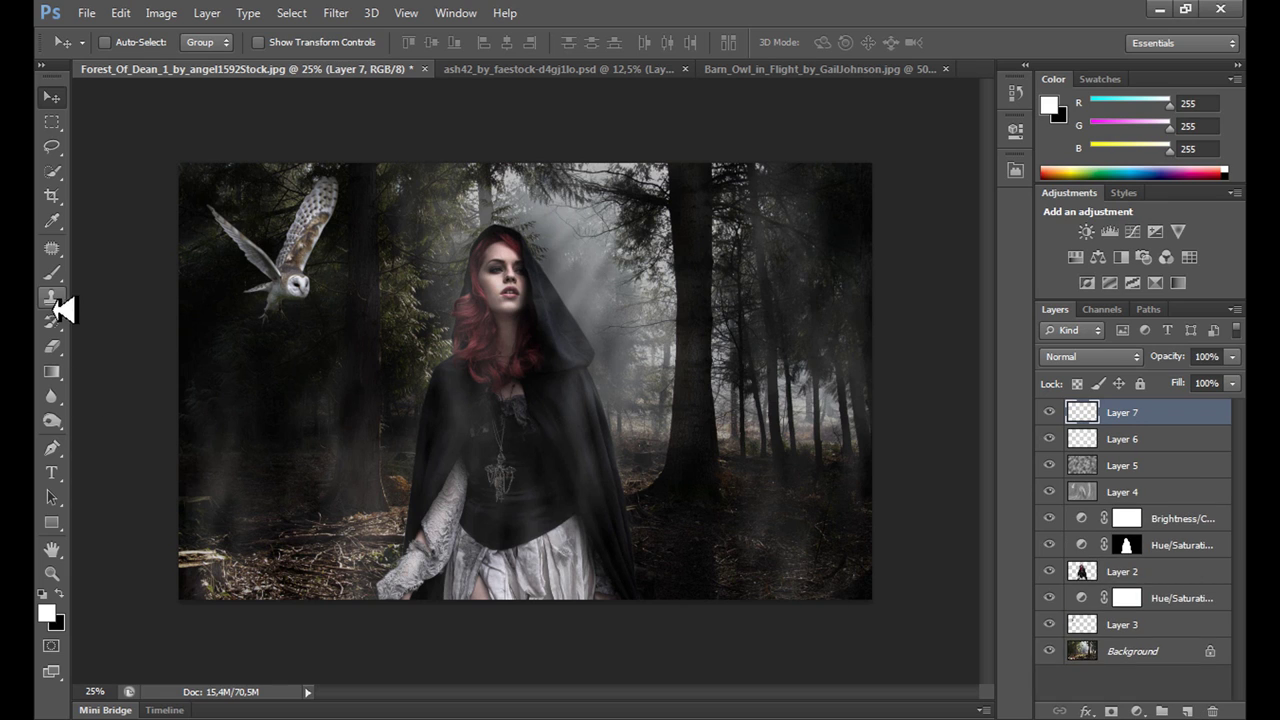
left_click(52, 272)
left_click(129, 43)
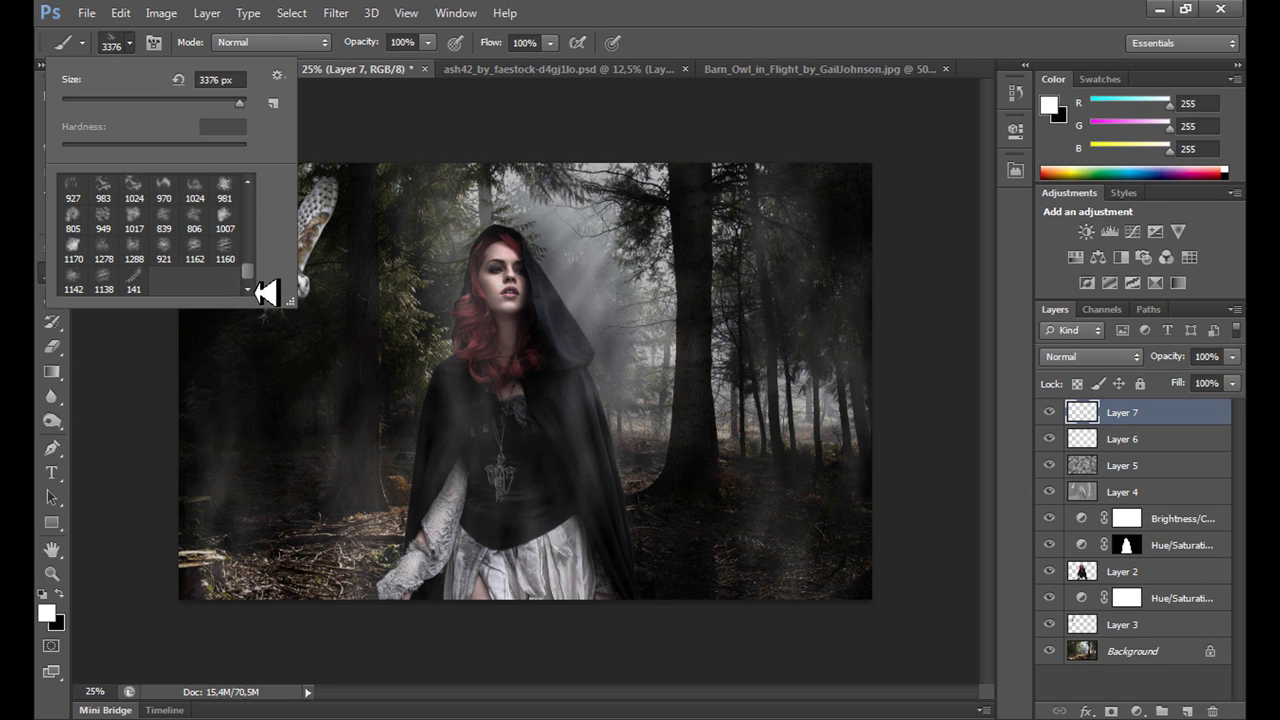
scroll(265, 292, "up", 10)
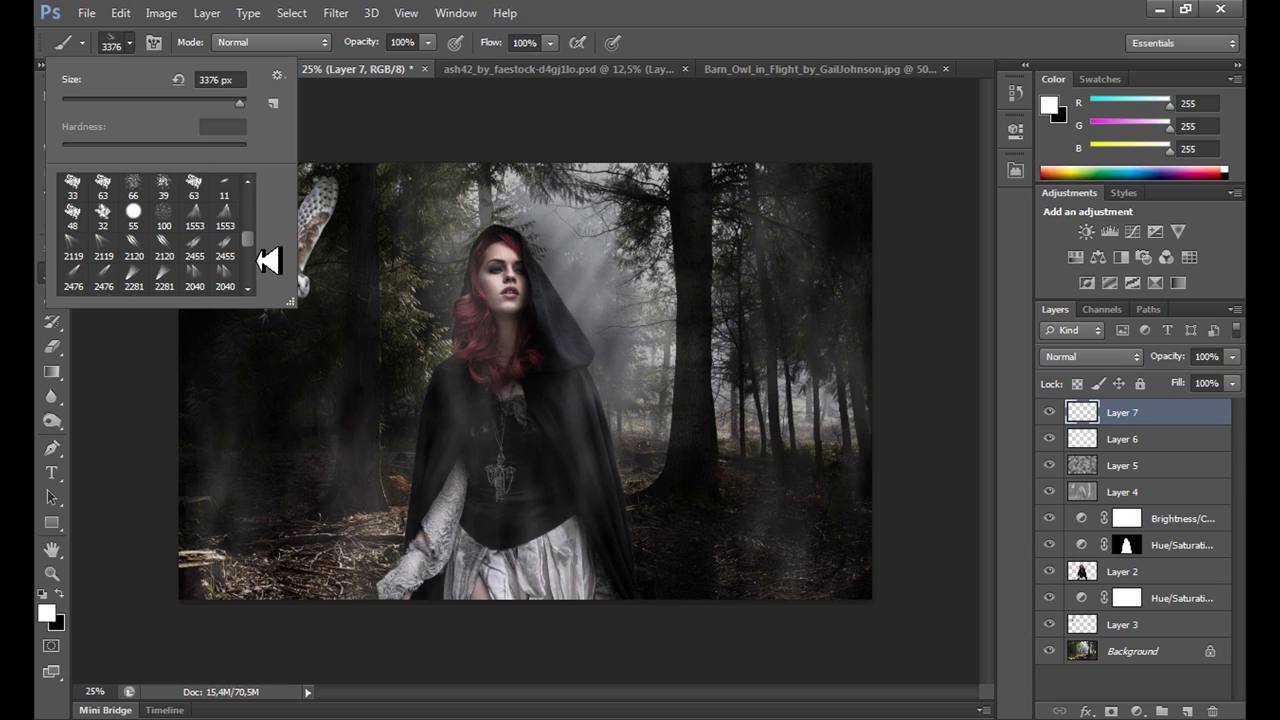
left_click(74, 274)
left_click(485, 382)
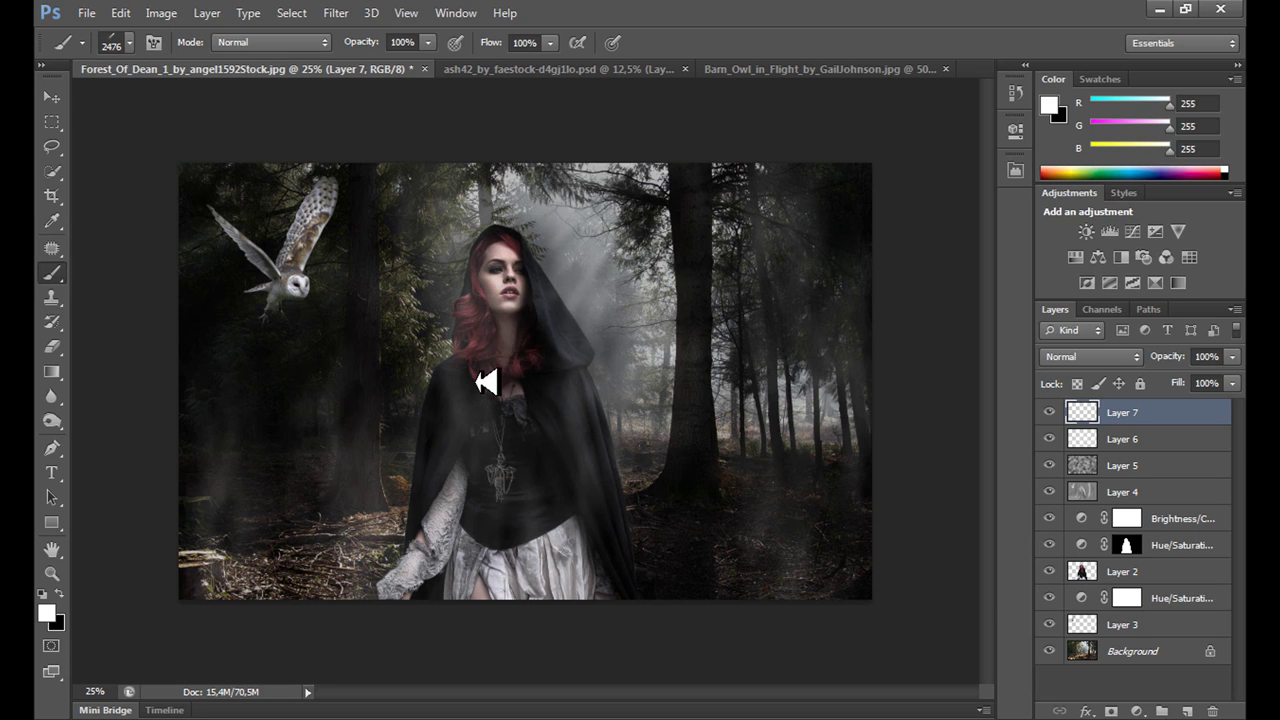
left_click(485, 382)
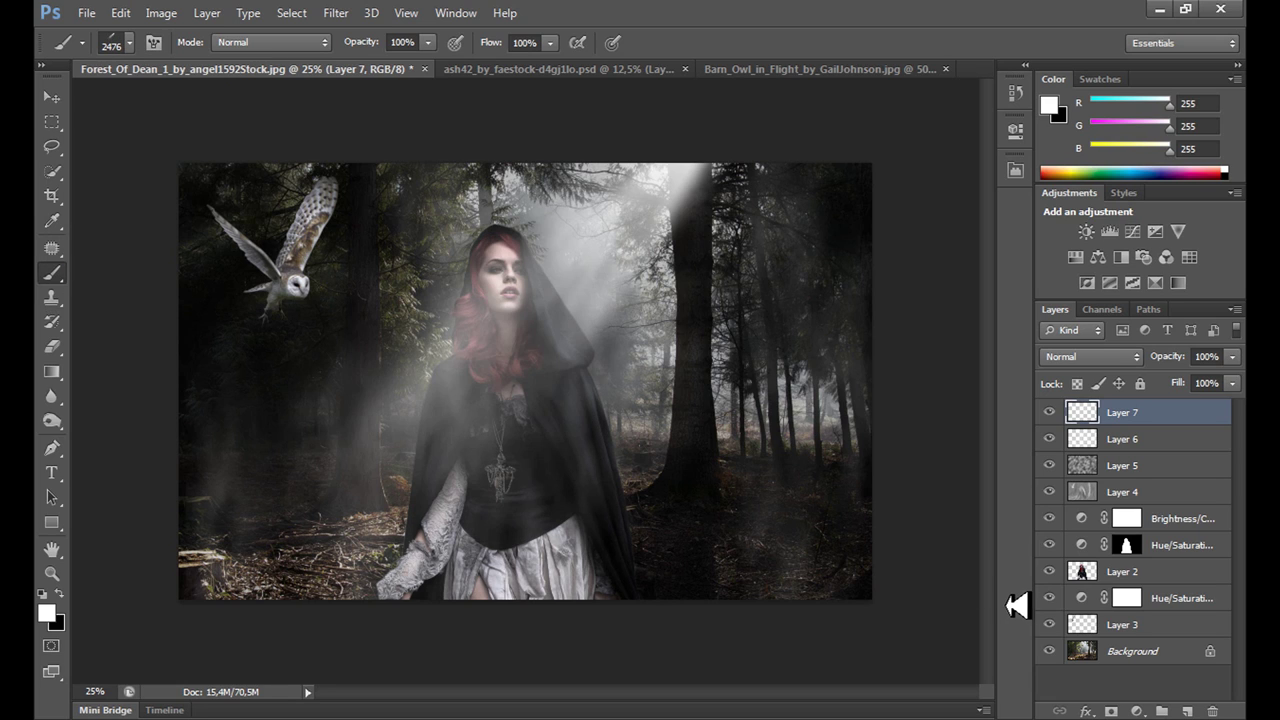
left_click(120, 13)
left_click(122, 57)
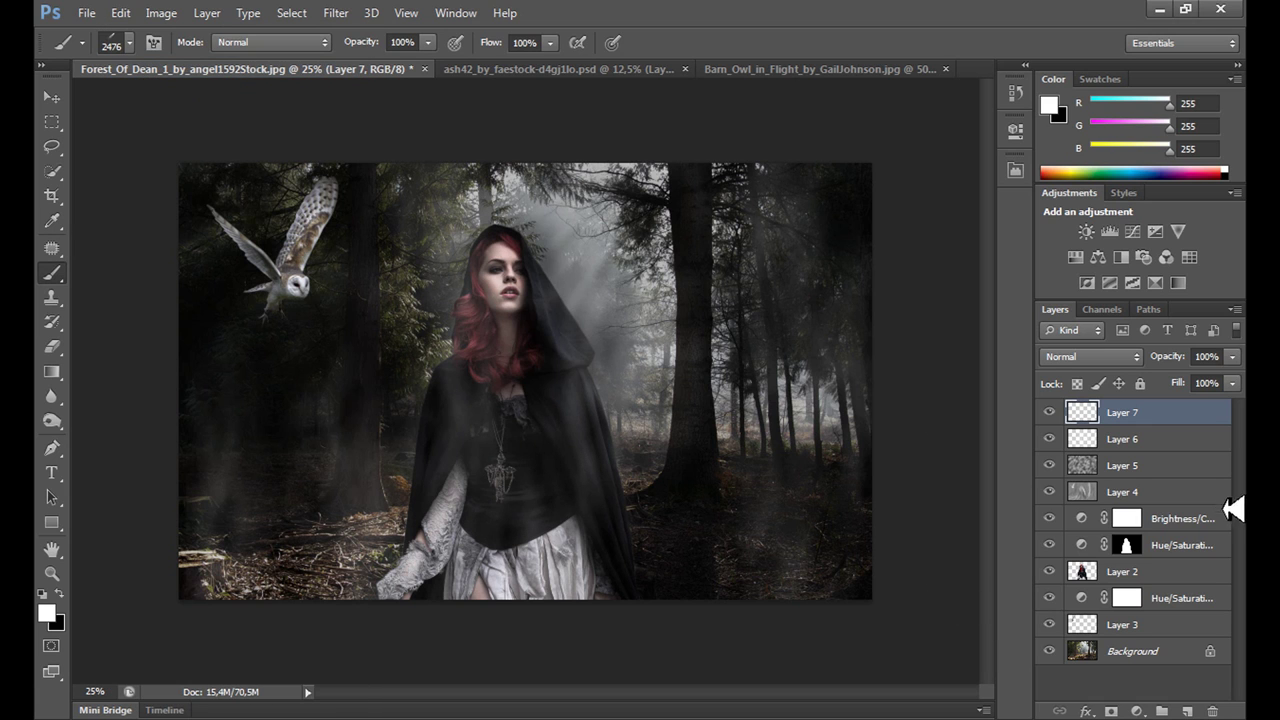
- On Layer 6, try light rays with the 1553 and 2455 px brushes, then undo the stroke
left_click(1150, 442)
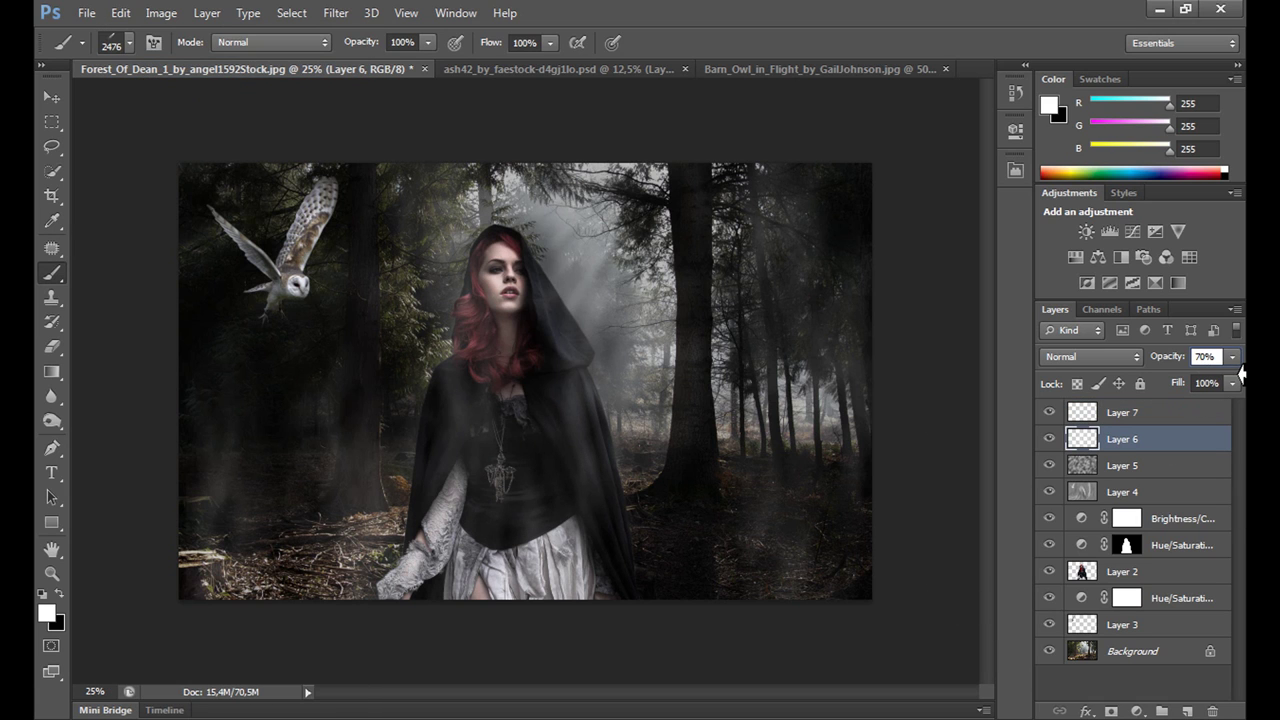
type("0")
type("5")
left_click(129, 42)
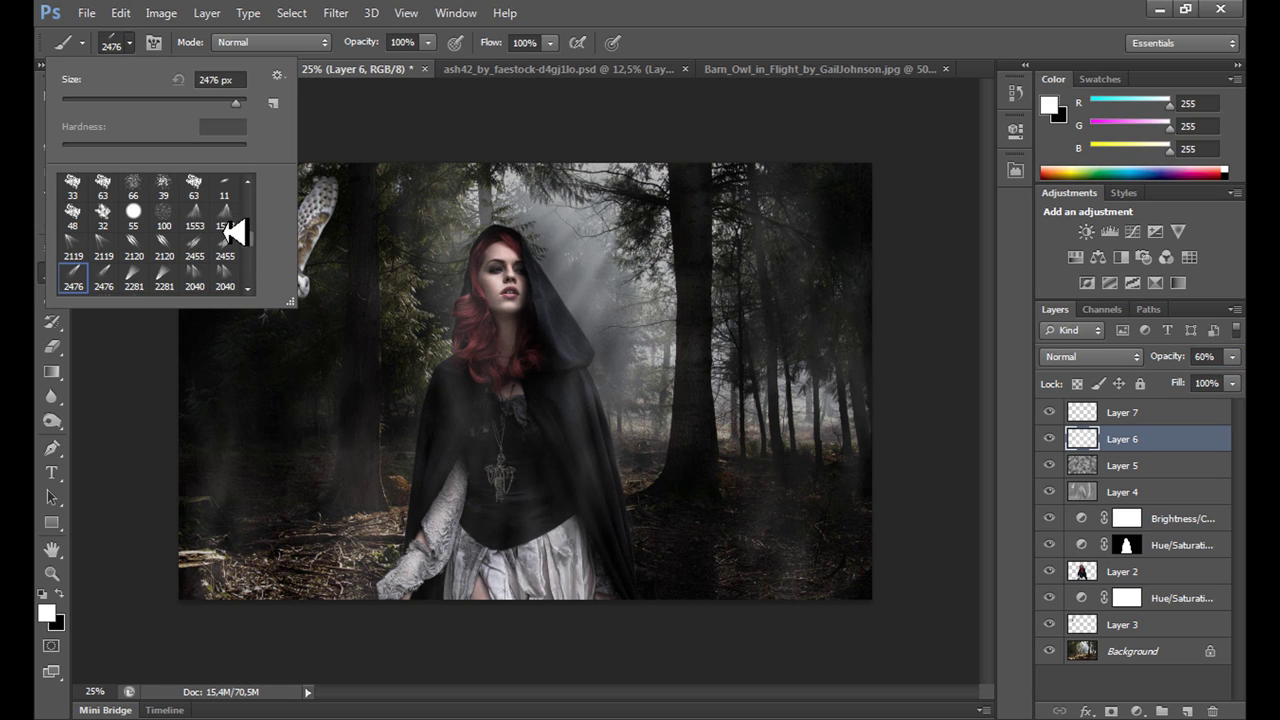
left_click(196, 215)
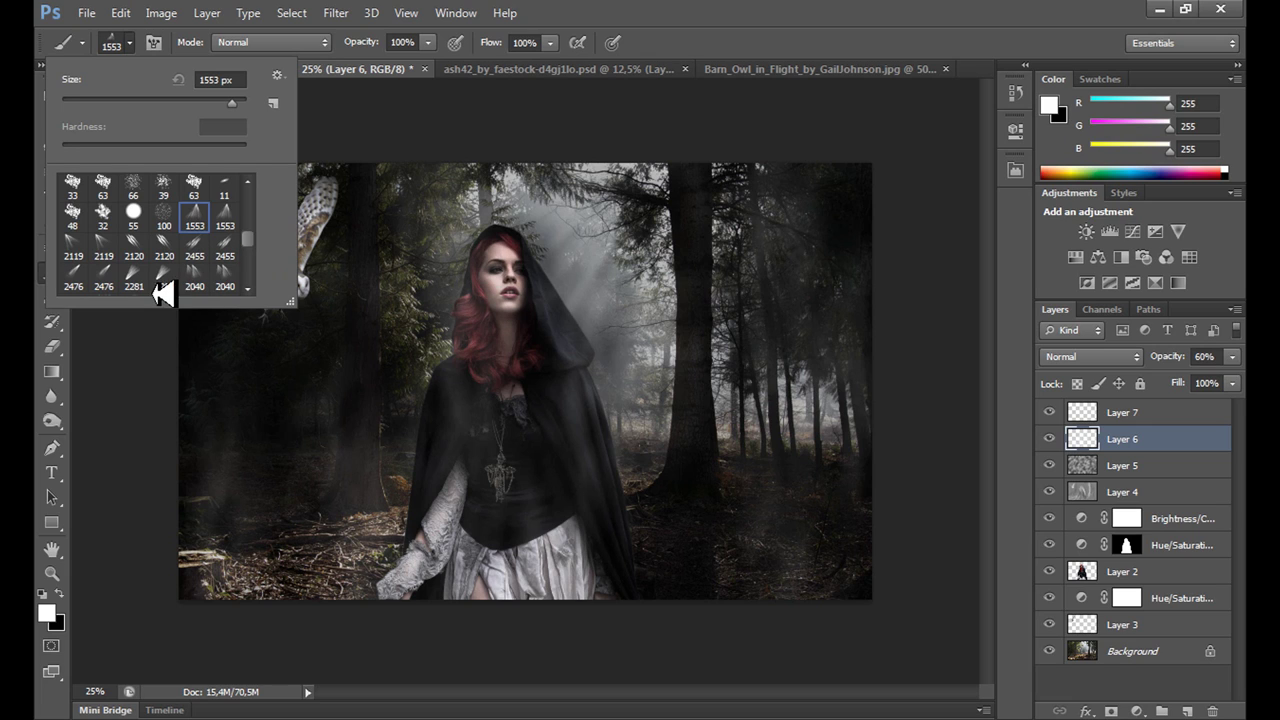
left_click(228, 248)
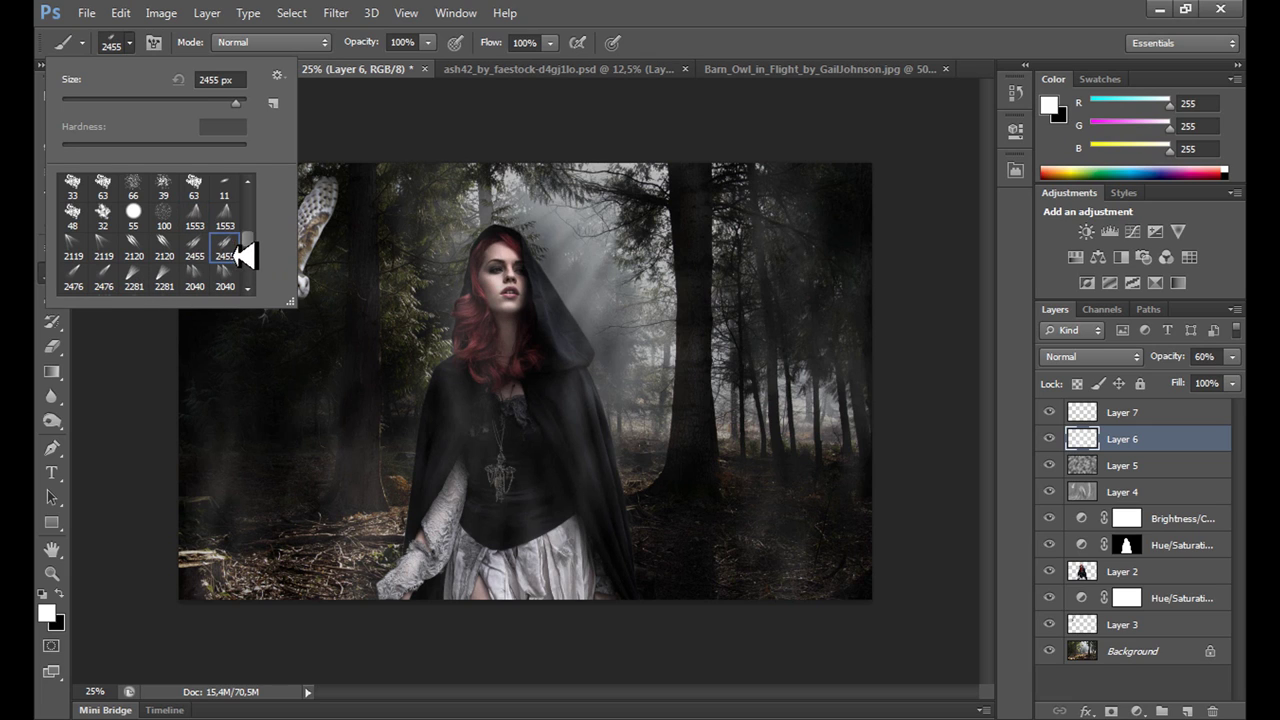
left_click(509, 286)
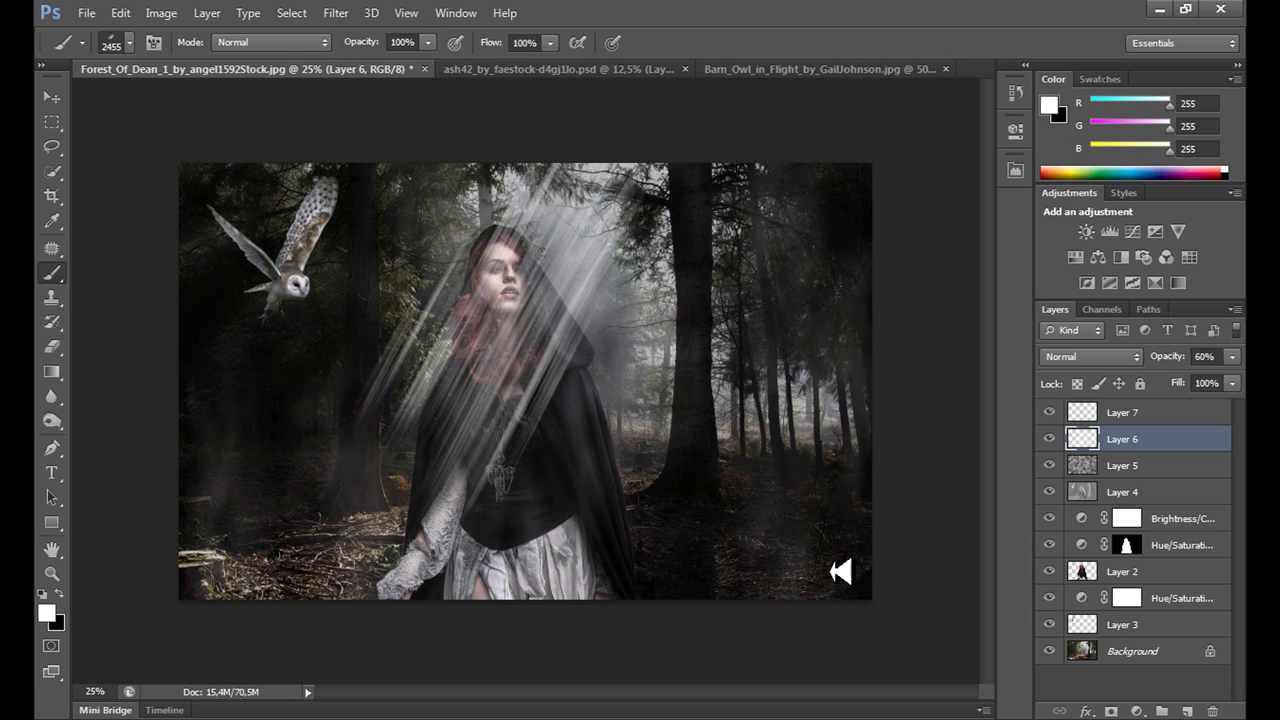
left_click(120, 13)
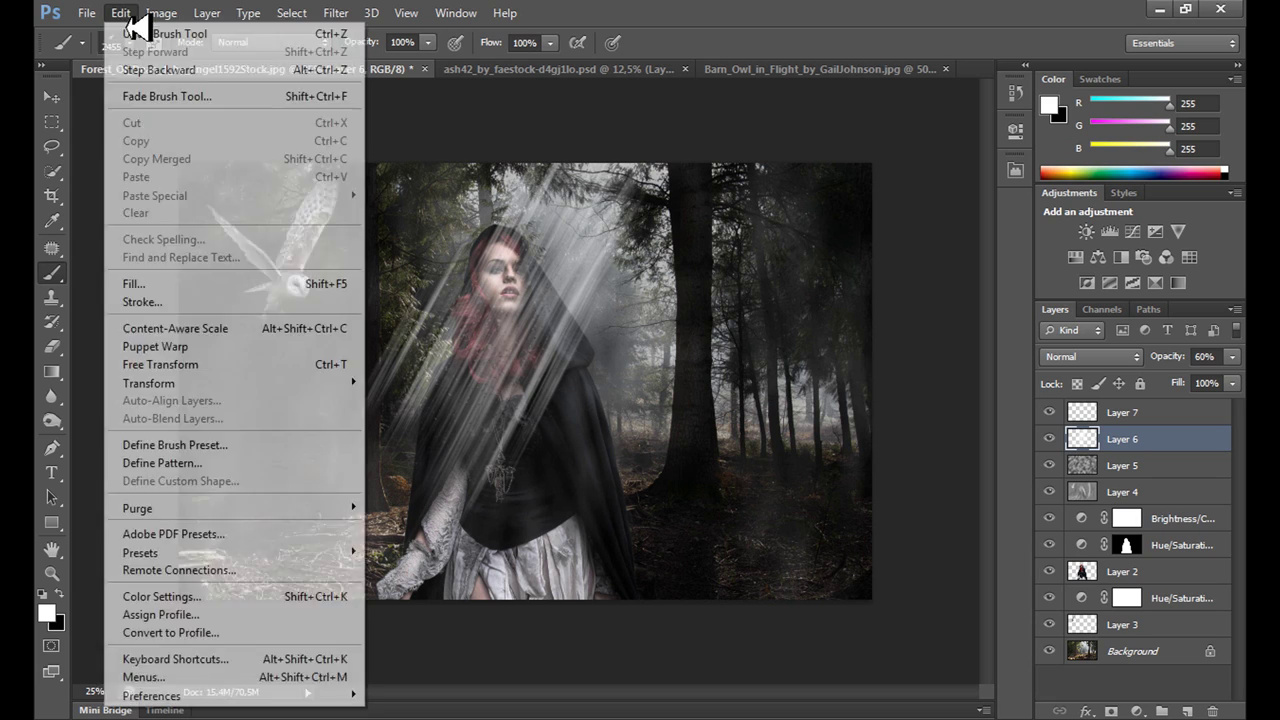
left_click(148, 62)
- Stamp light rays on Layer 7 with brush 2476 at 3144 px, then set its opacity to 65%
left_click(129, 43)
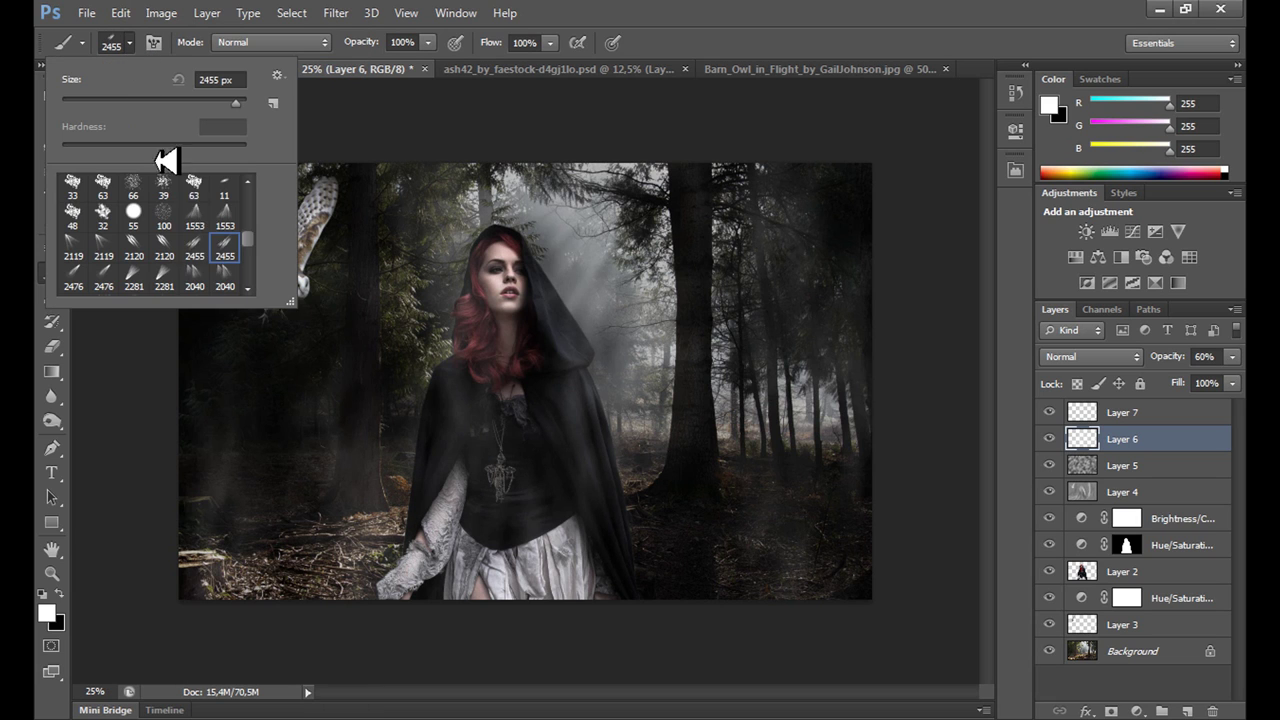
left_click(249, 291)
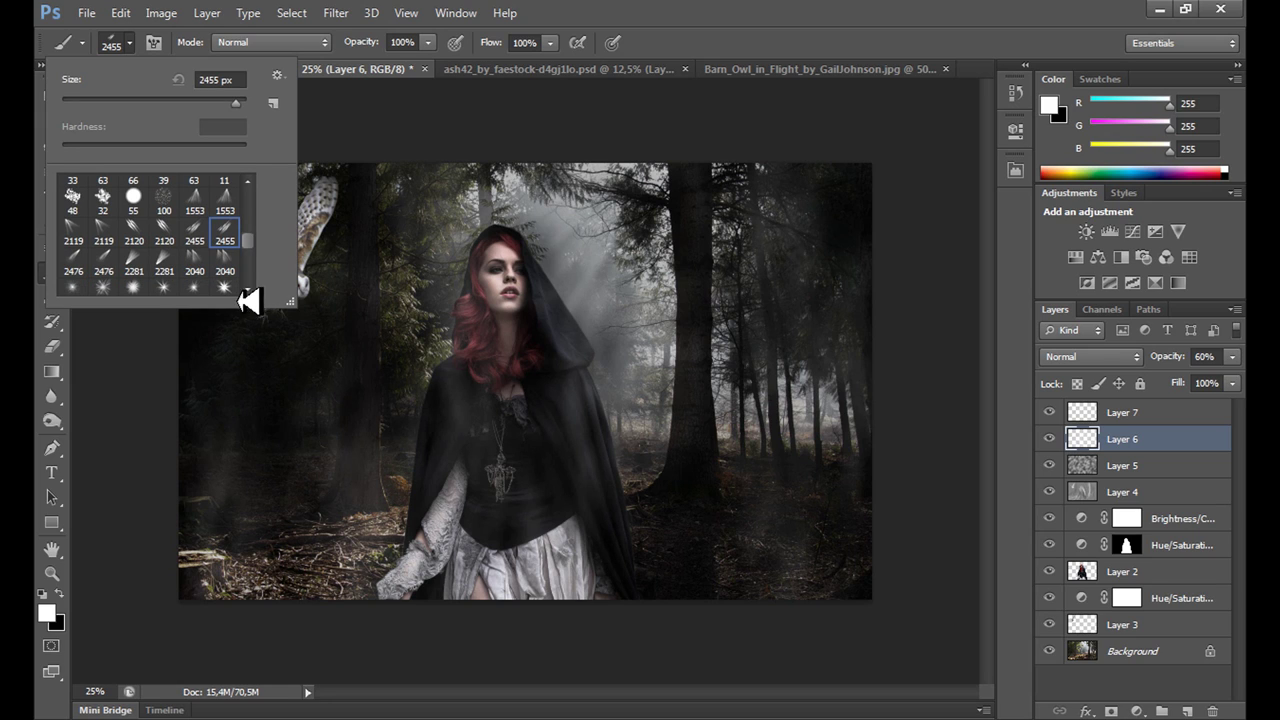
left_click(103, 262)
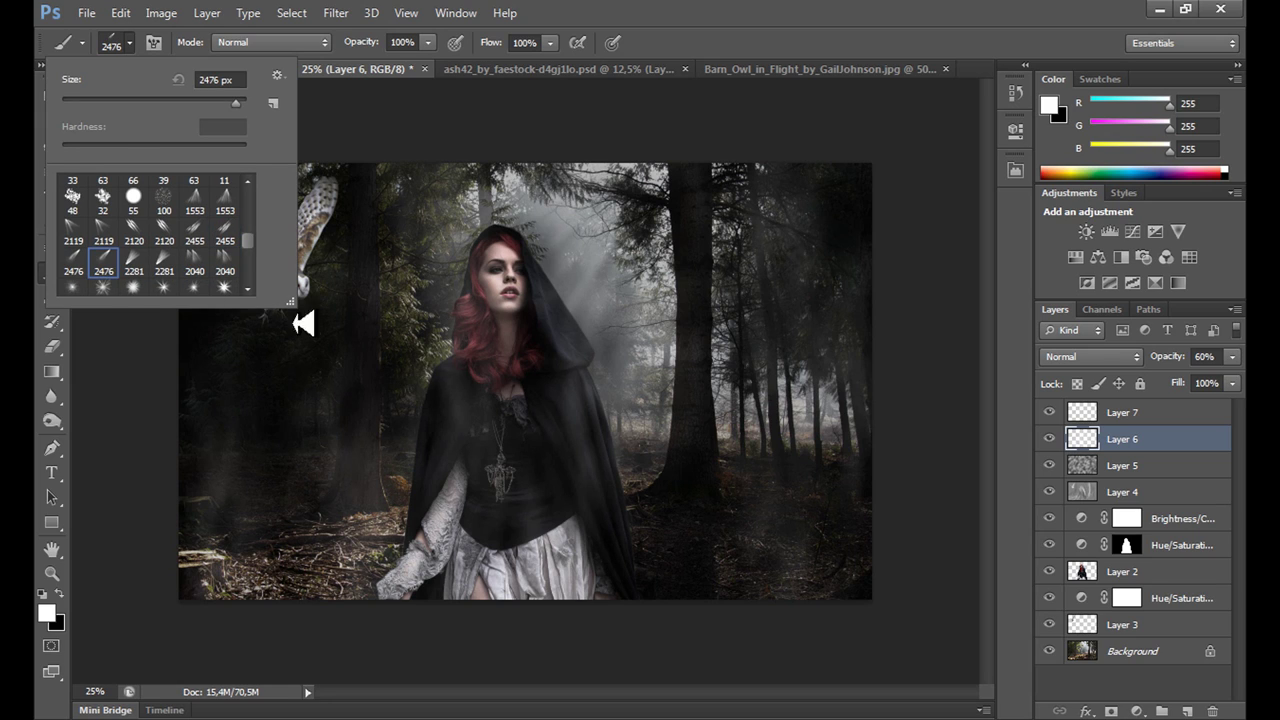
left_click_drag(236, 103, 247, 103)
key("Return")
key("alt+bracketright")
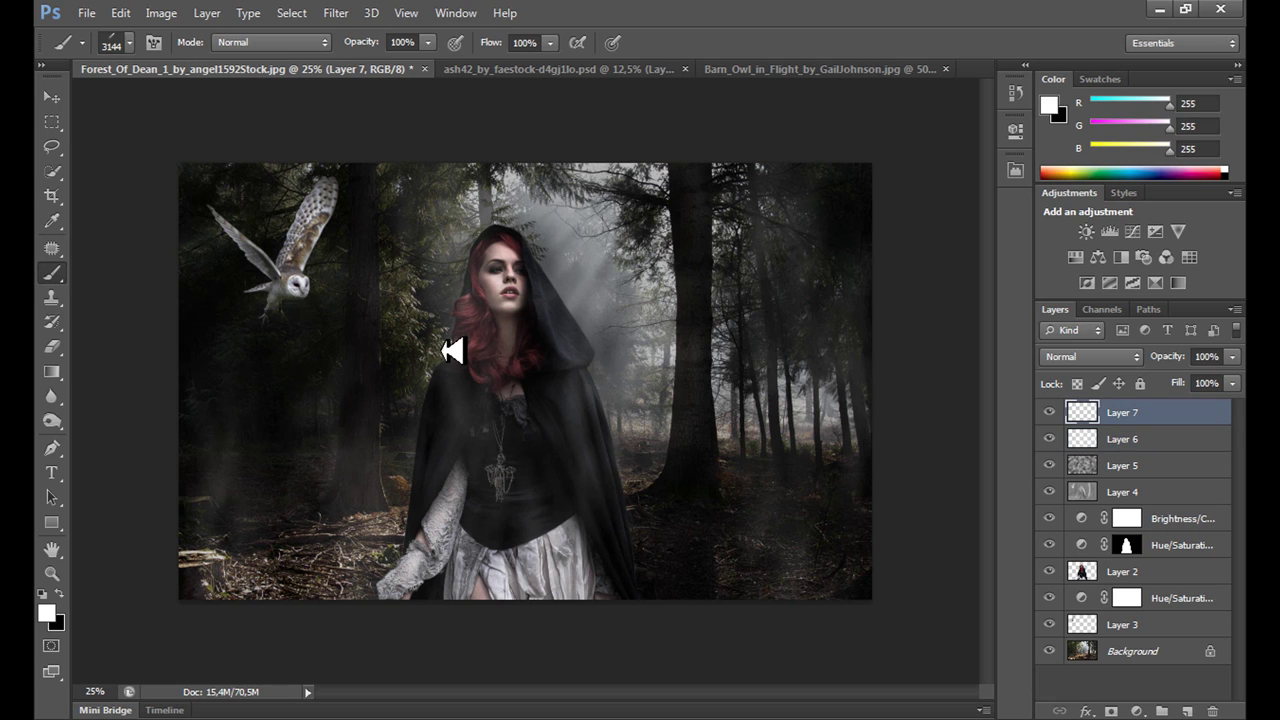
left_click(452, 350)
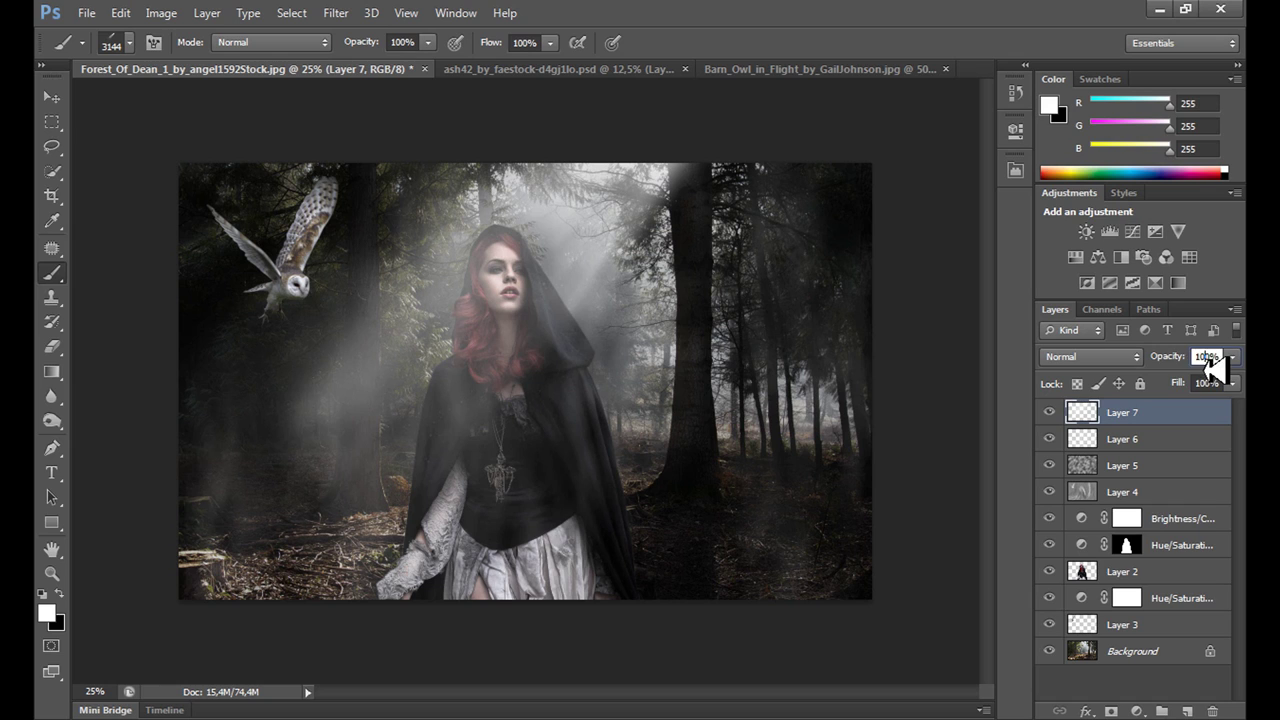
left_click_drag(1210, 362, 1175, 383)
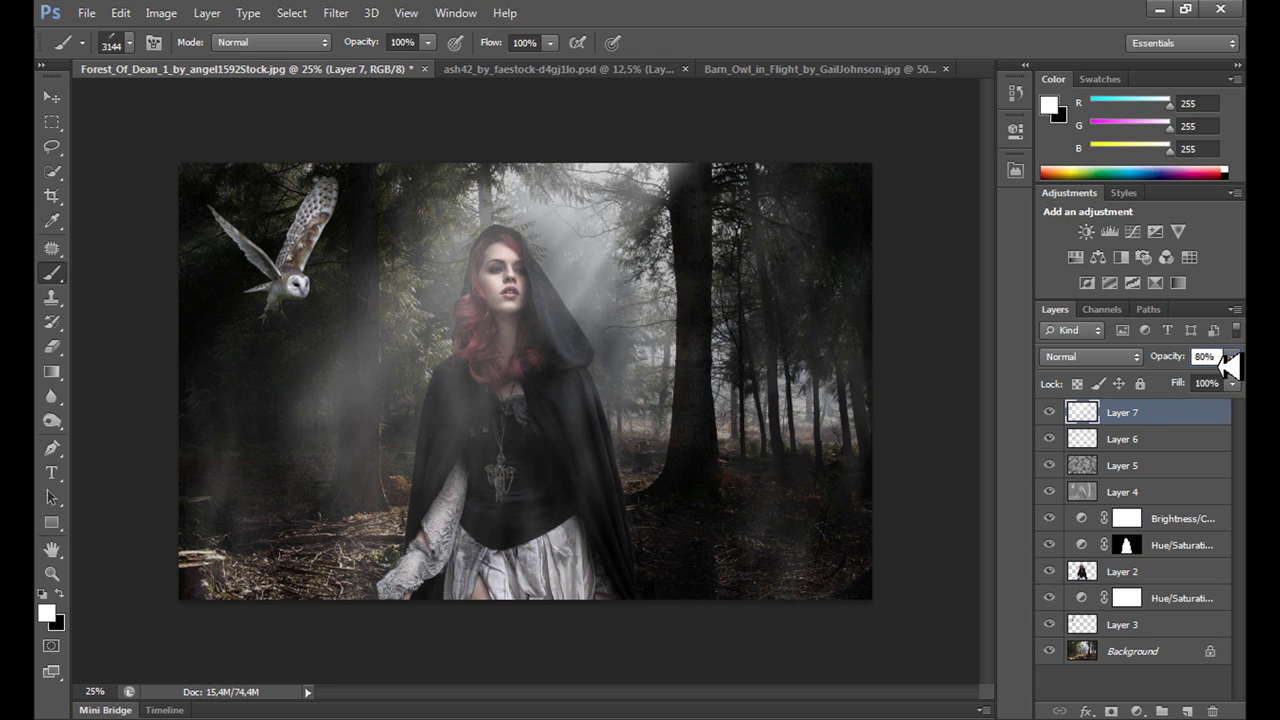
type("65")
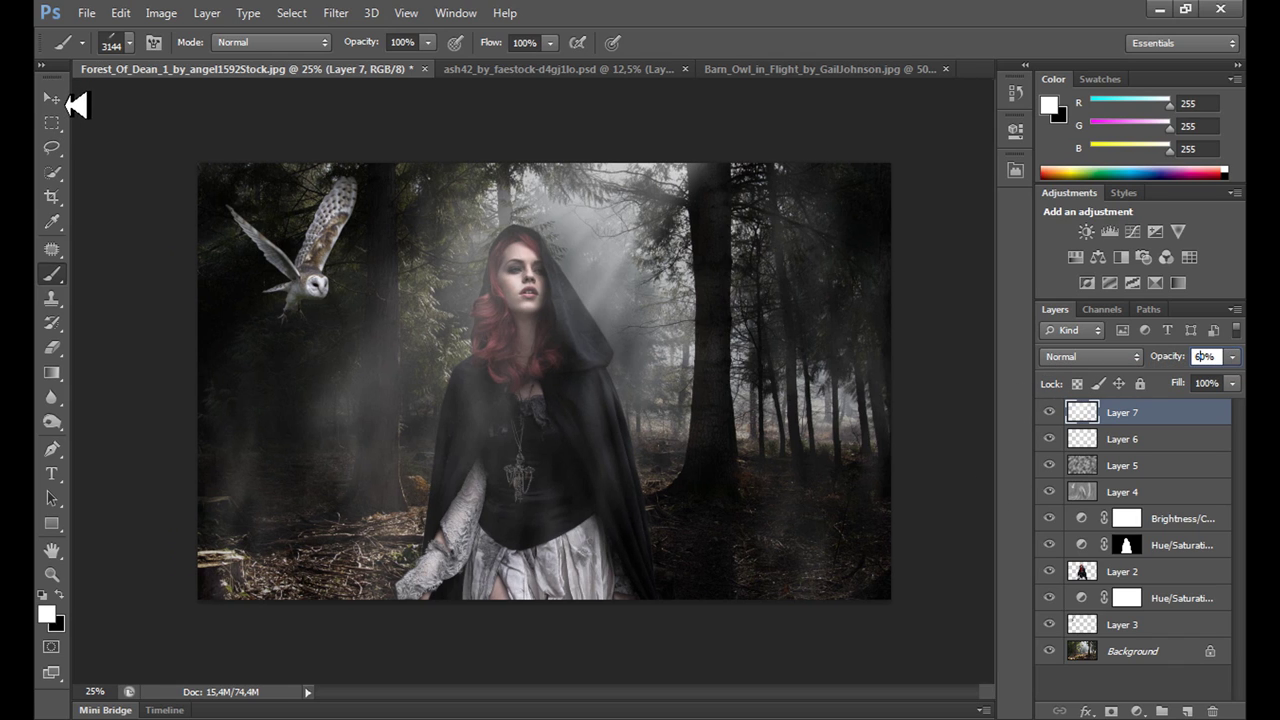
- Add a Photo Filter adjustment layer with a deep navy-blue colour at 30% density
left_click(55, 100)
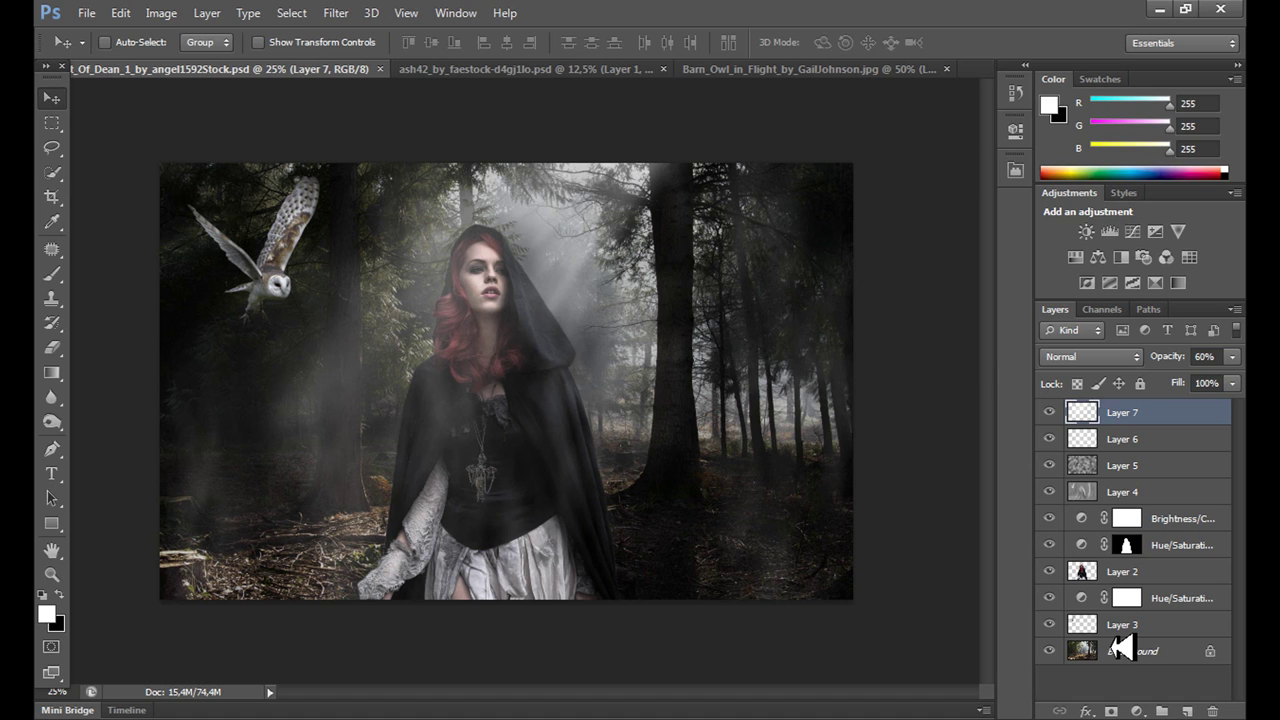
left_click(1150, 710)
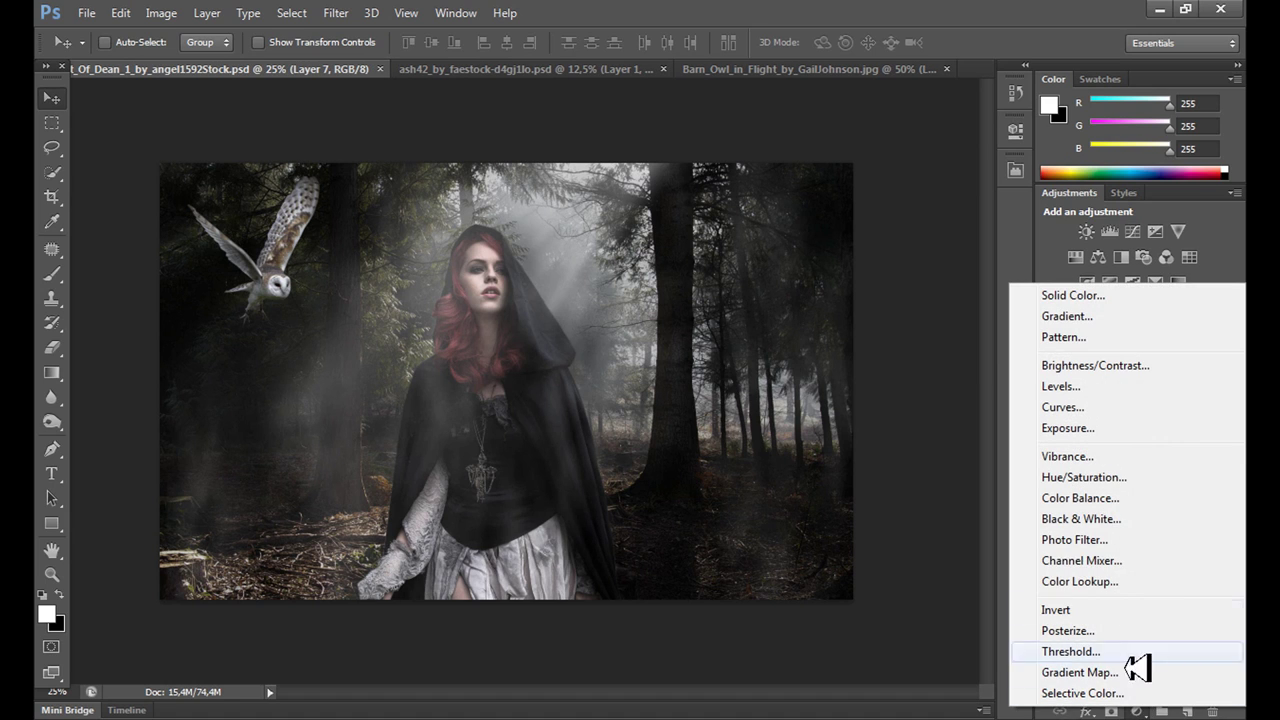
left_click(1080, 546)
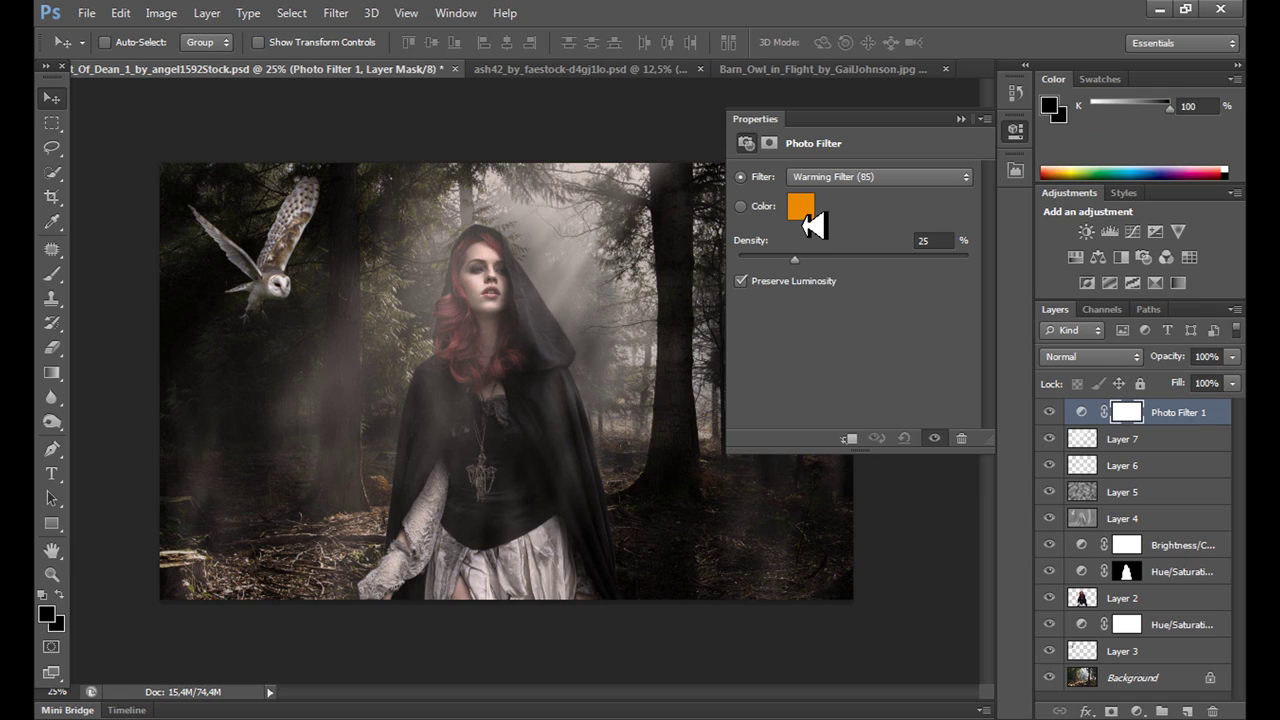
left_click(803, 208)
left_click_drag(975, 392, 973, 297)
left_click(943, 228)
left_click_drag(941, 226, 908, 386)
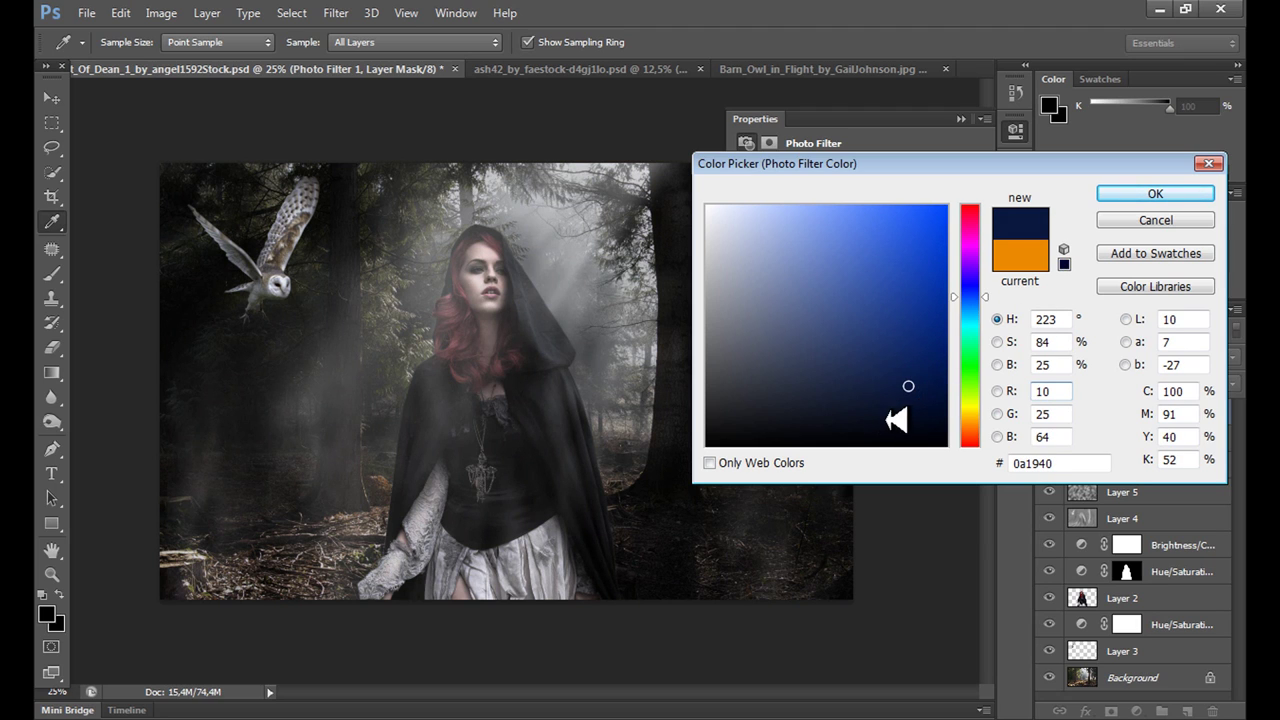
left_click(922, 371)
left_click_drag(922, 371, 903, 343)
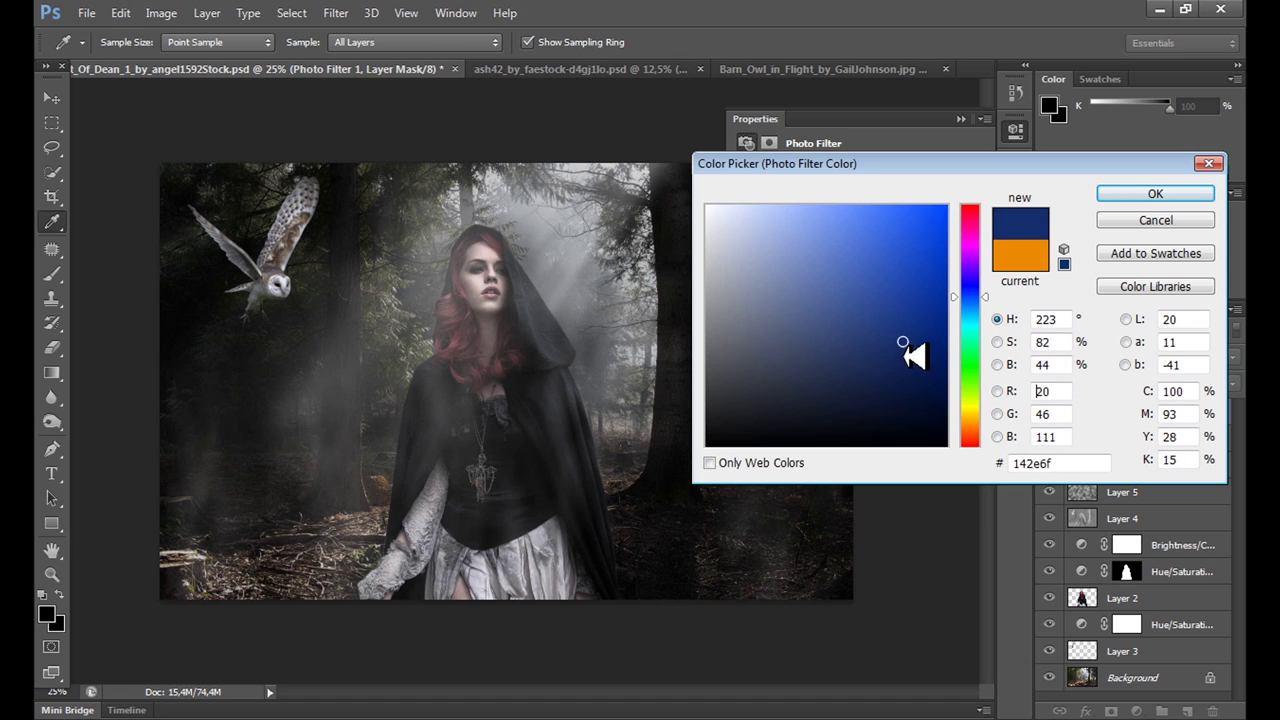
left_click(1130, 194)
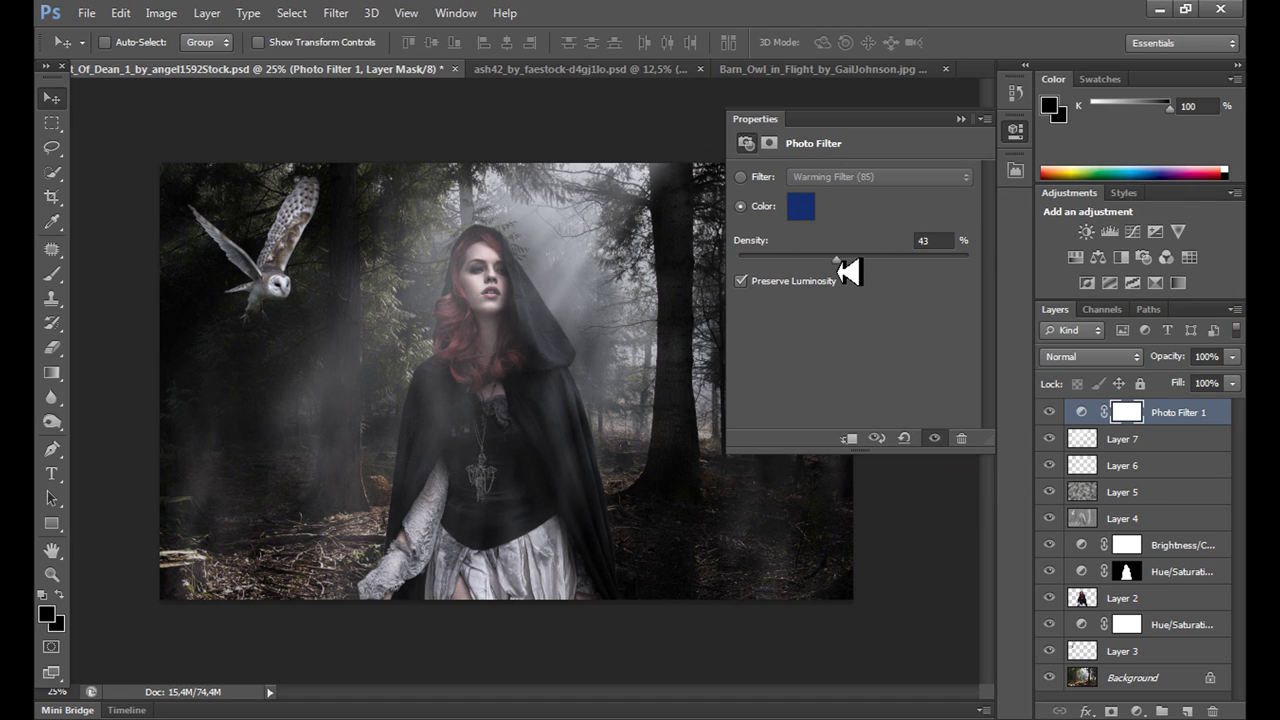
mouse_move(839, 270)
left_mouse_down()
mouse_move(886, 270)
mouse_move(832, 271)
left_mouse_up()
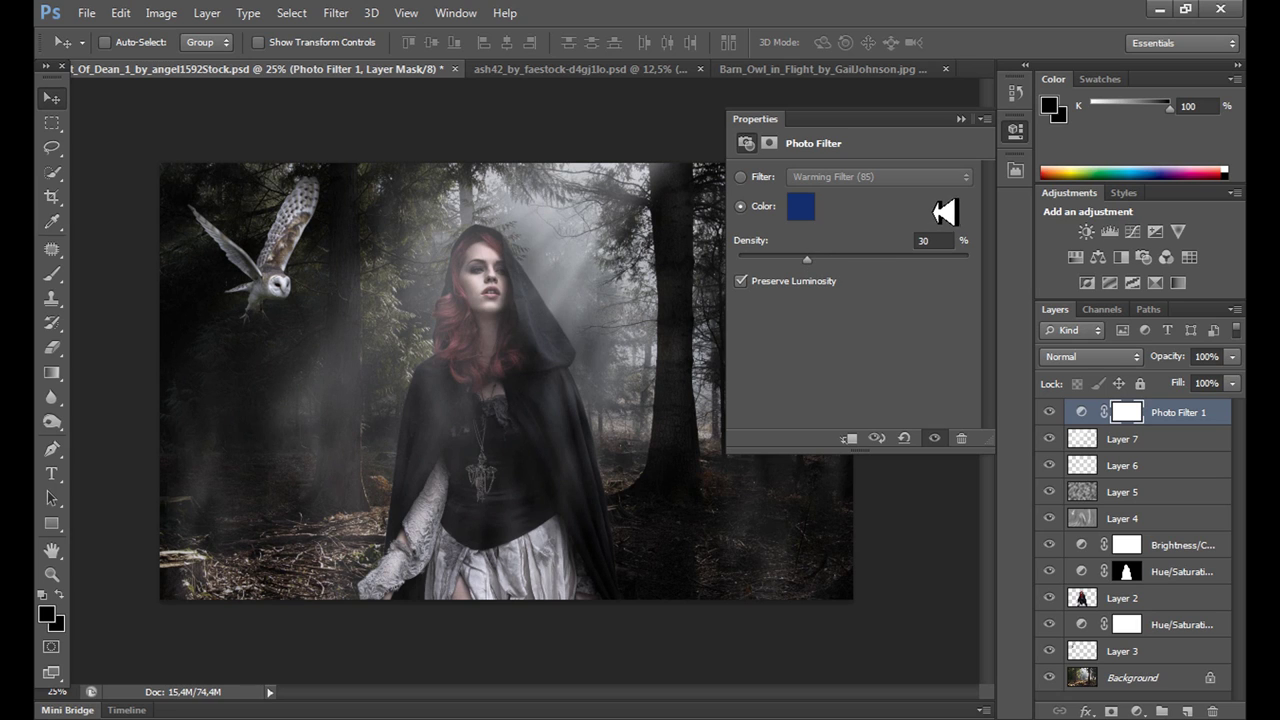
- Add a Gradient Map adjustment layer blended in Soft Light mode
left_click(961, 119)
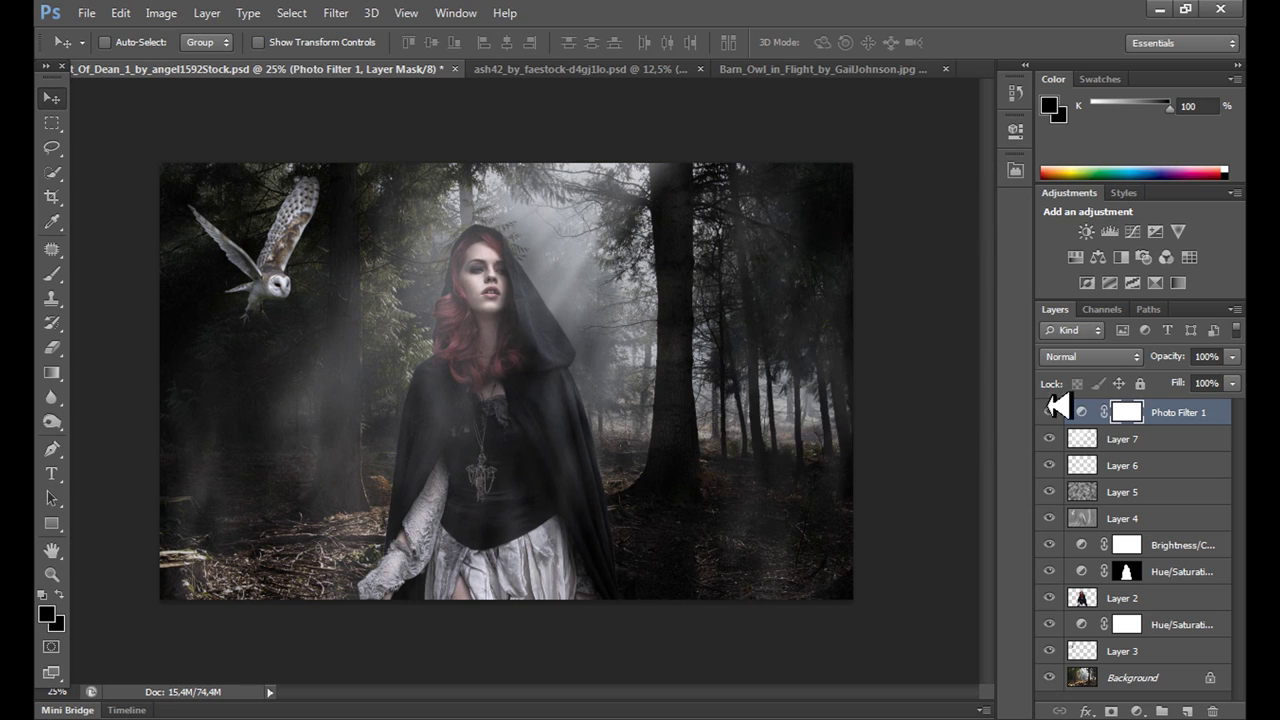
left_click(1140, 711)
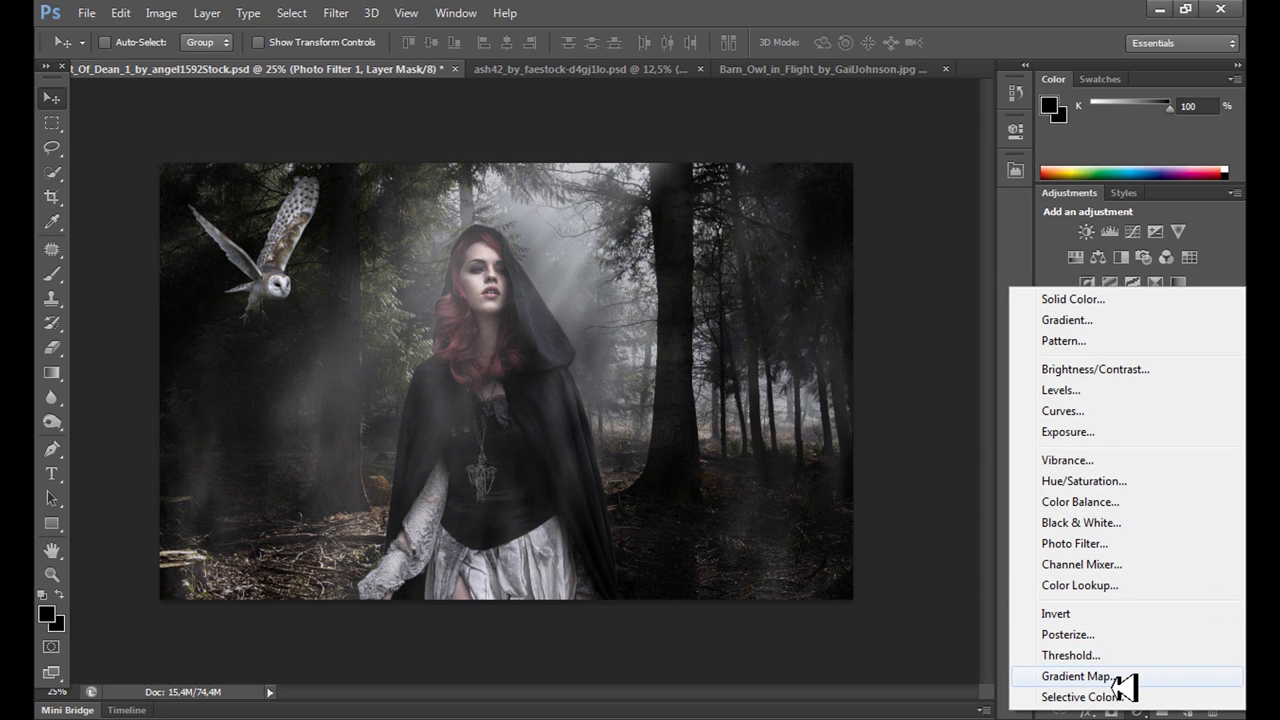
left_click(1070, 676)
left_click(1082, 356)
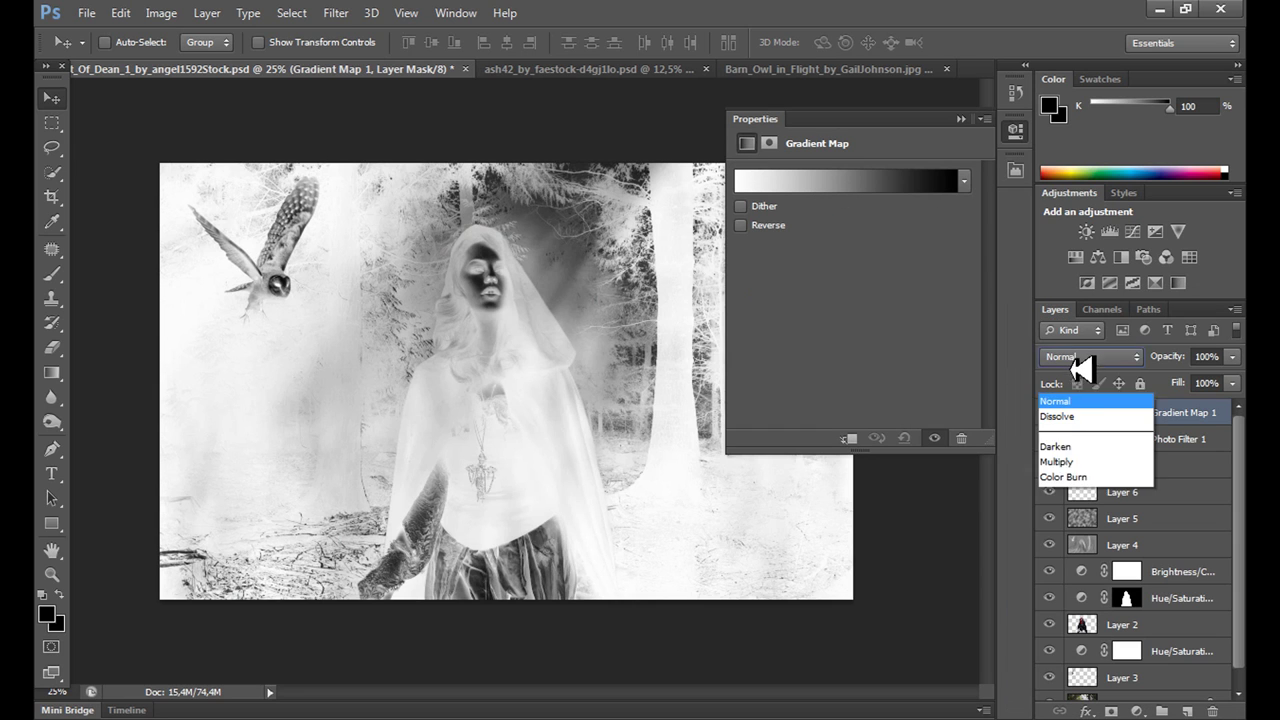
left_click(1062, 252)
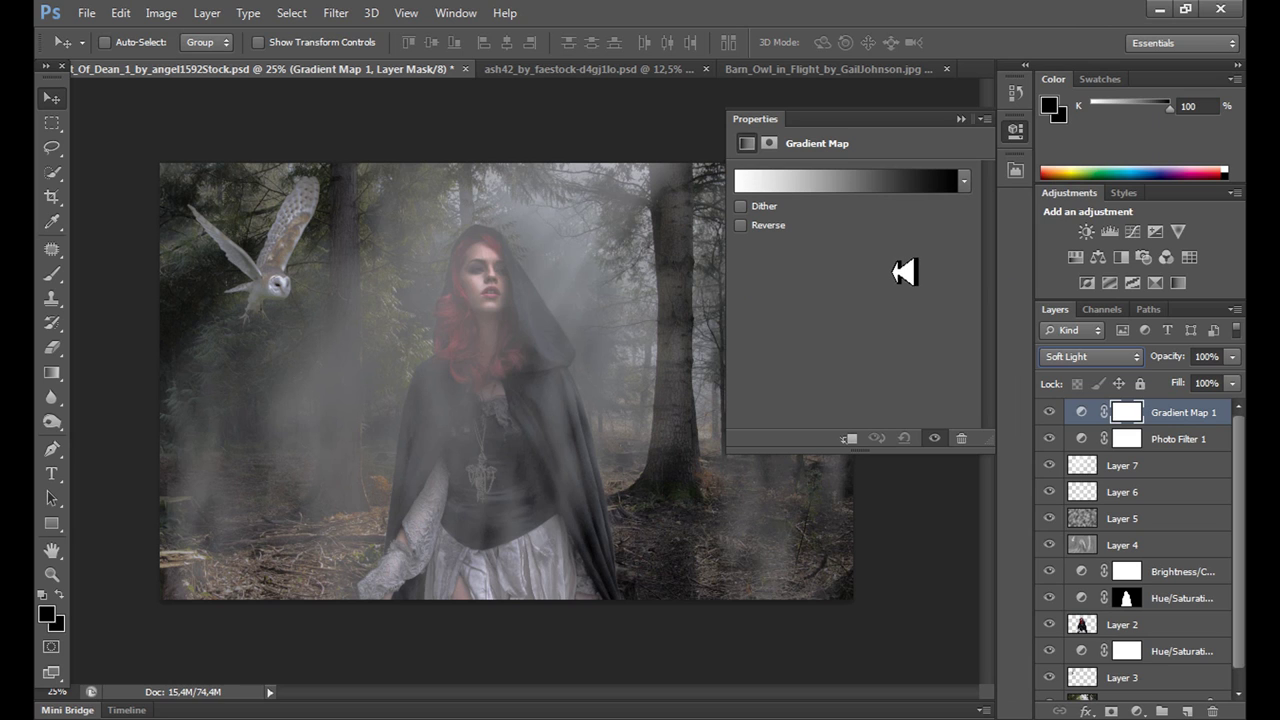
- Start from the Platinum gradient preset and recolour its left stop a mid blue
left_click(806, 186)
left_click(870, 242)
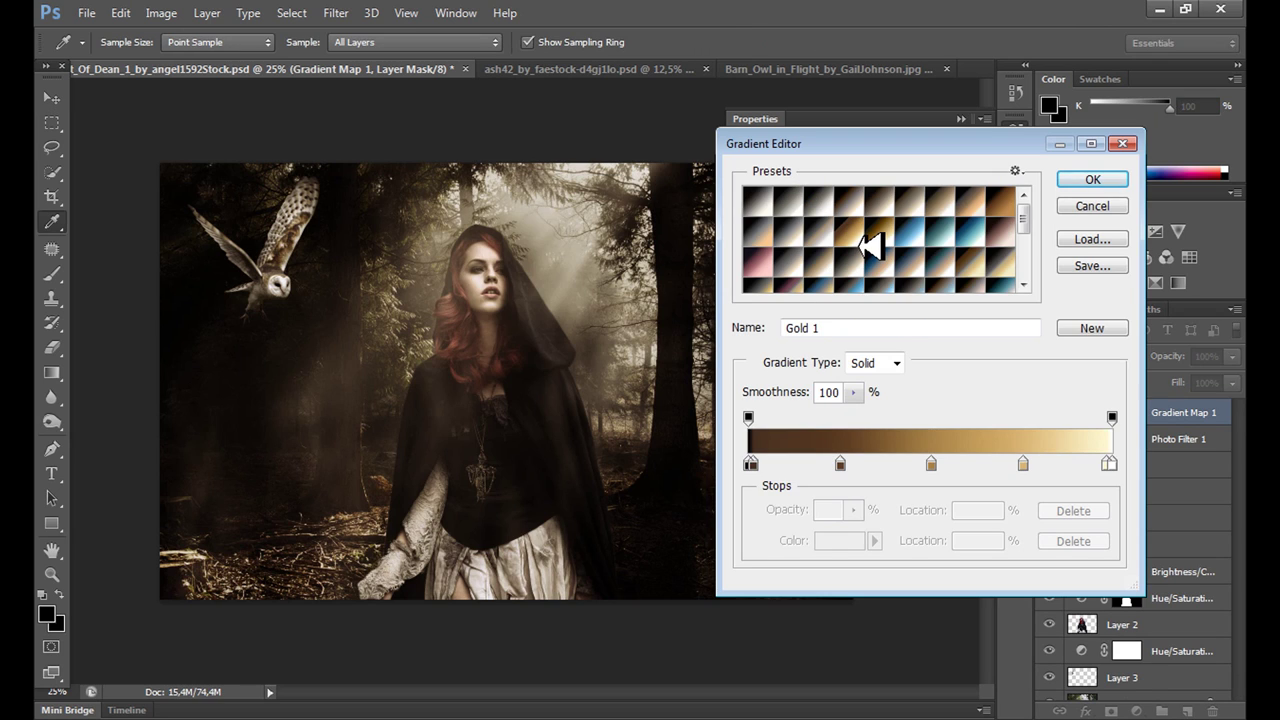
left_click(1022, 250)
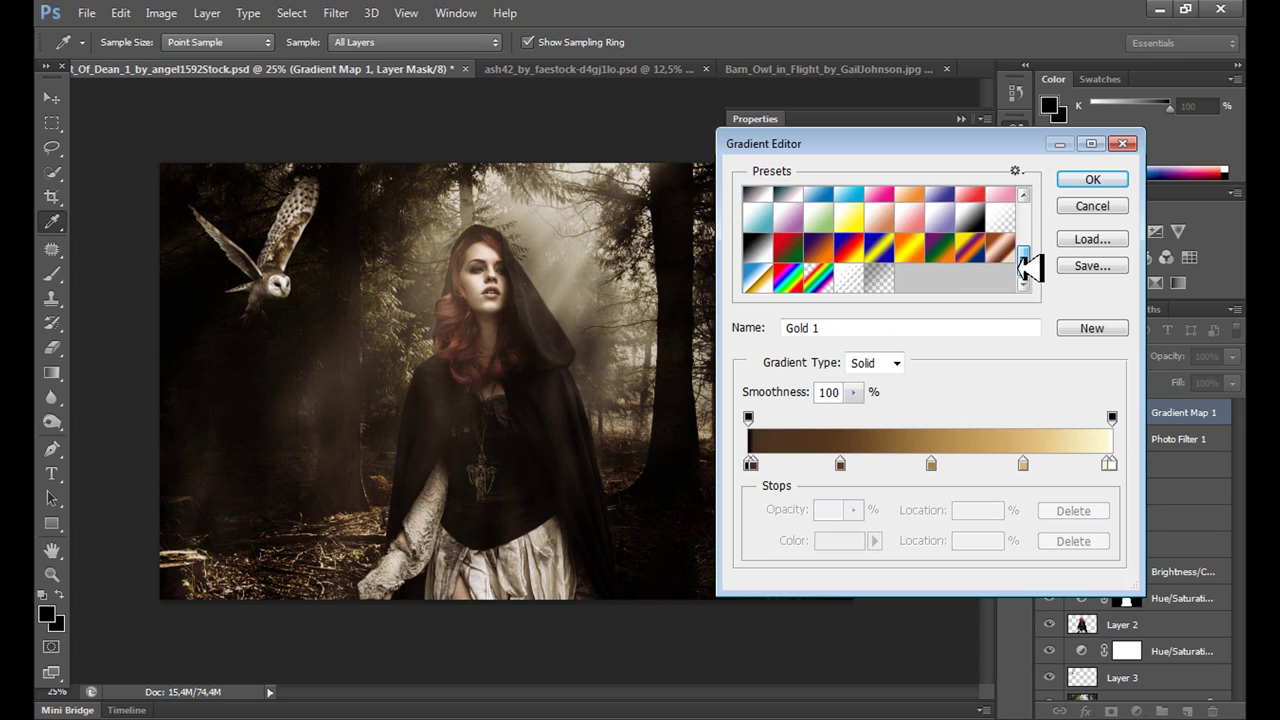
left_click(1022, 217)
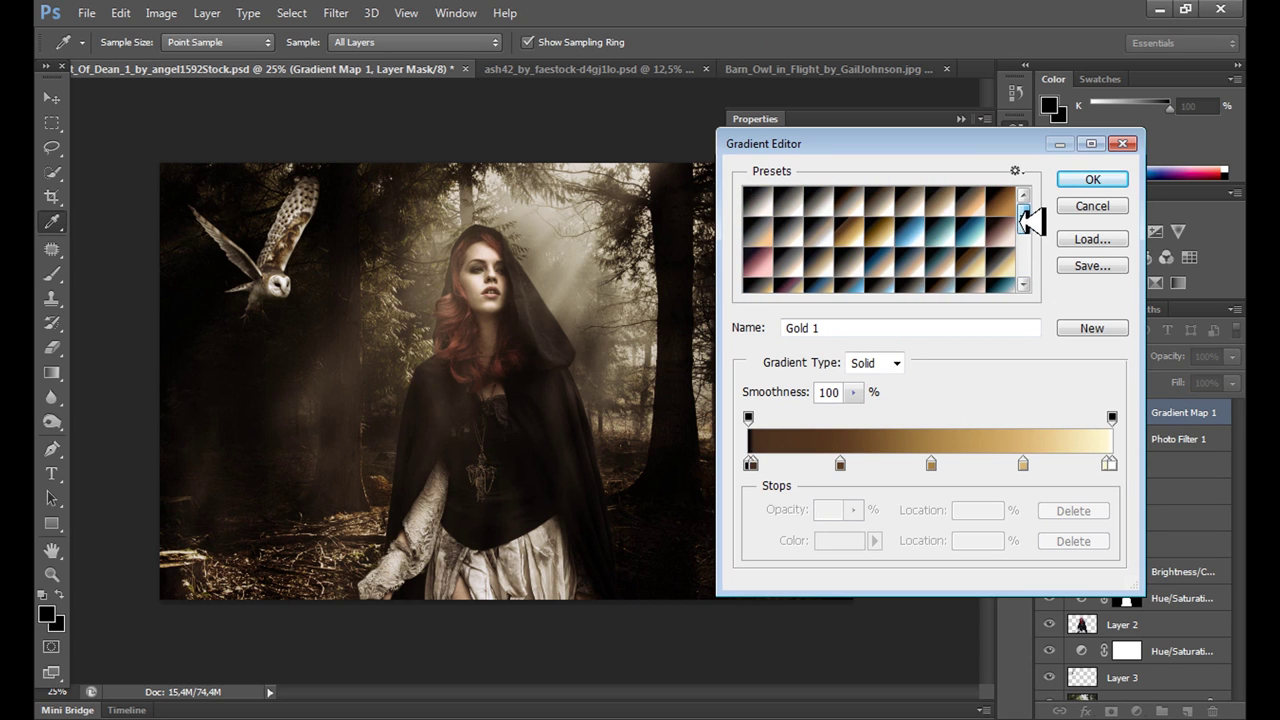
left_click(778, 214)
left_click(749, 462)
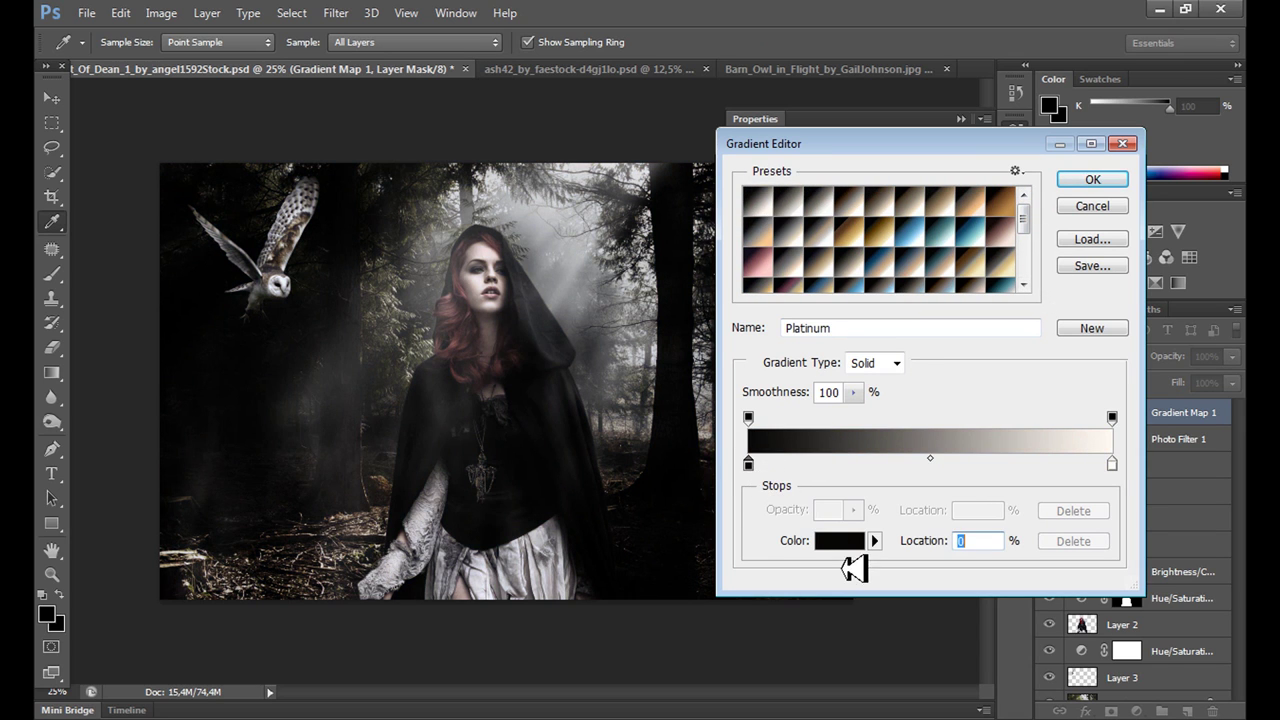
left_click(845, 545)
left_click_drag(970, 340, 970, 294)
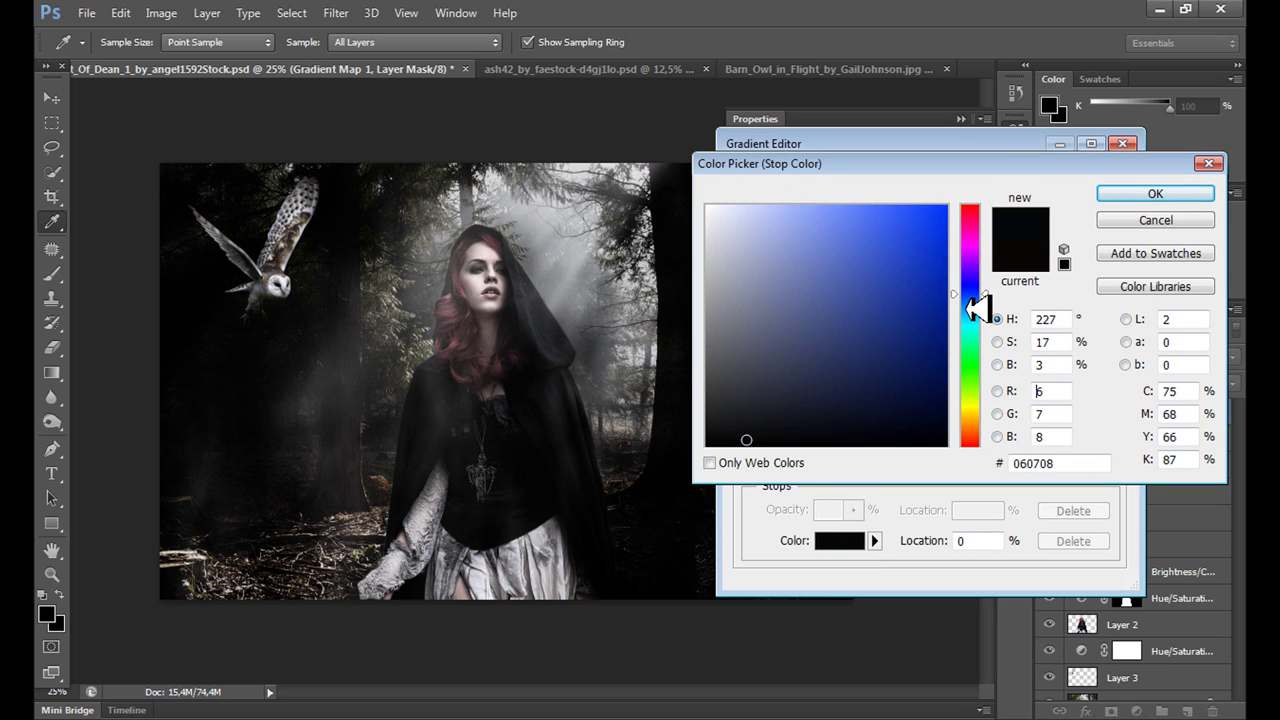
left_click(832, 320)
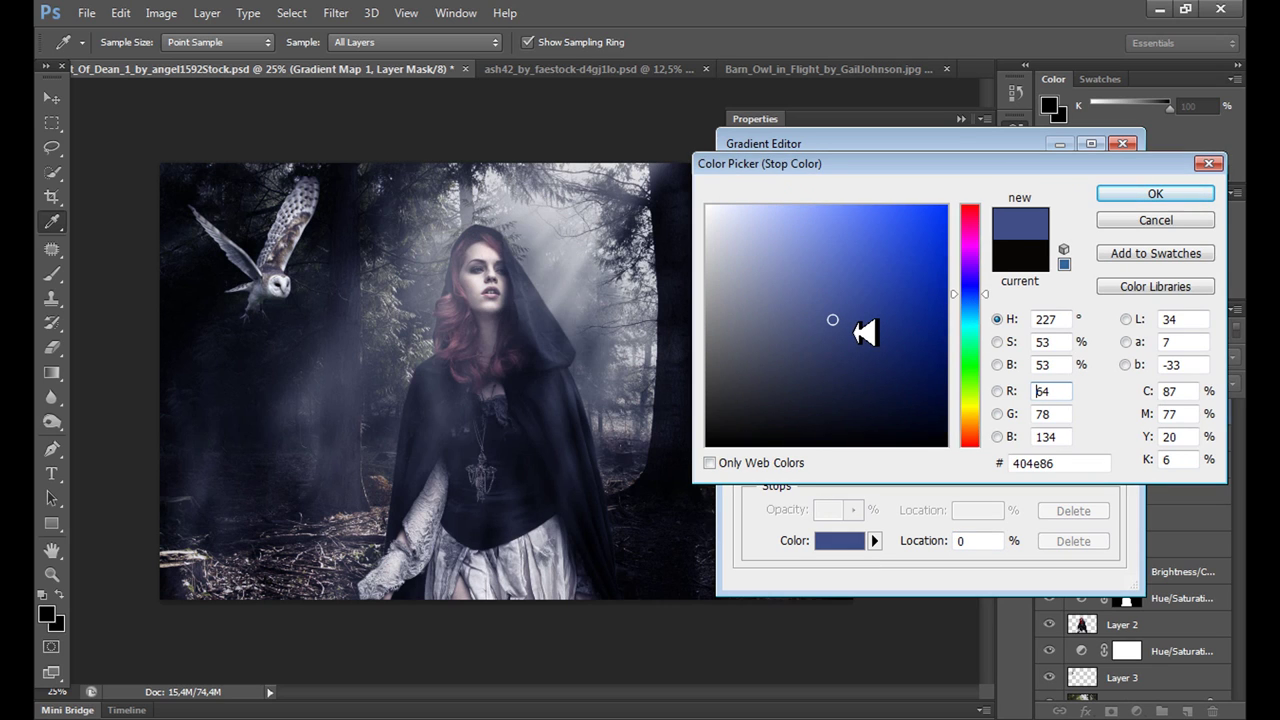
left_click_drag(832, 320, 834, 302)
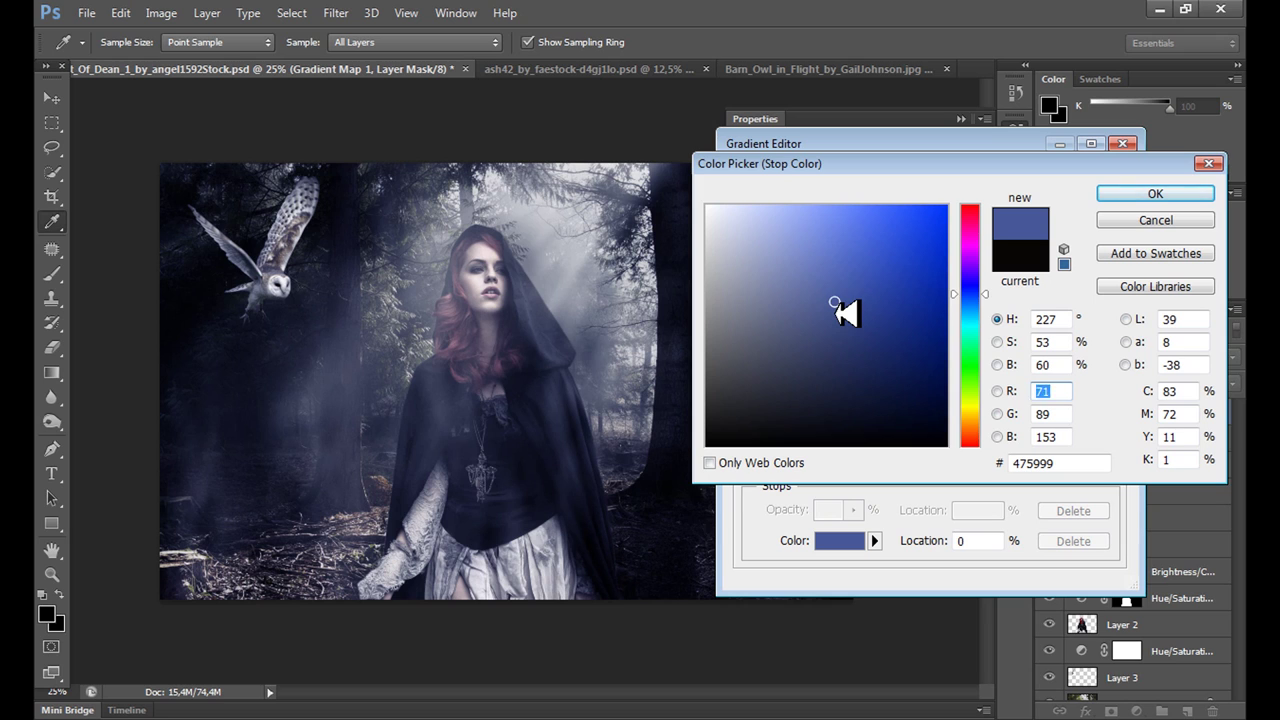
left_click(1155, 193)
- Recolour the right gradient stop pale green and apply the blue-to-green gradient
left_click(1113, 466)
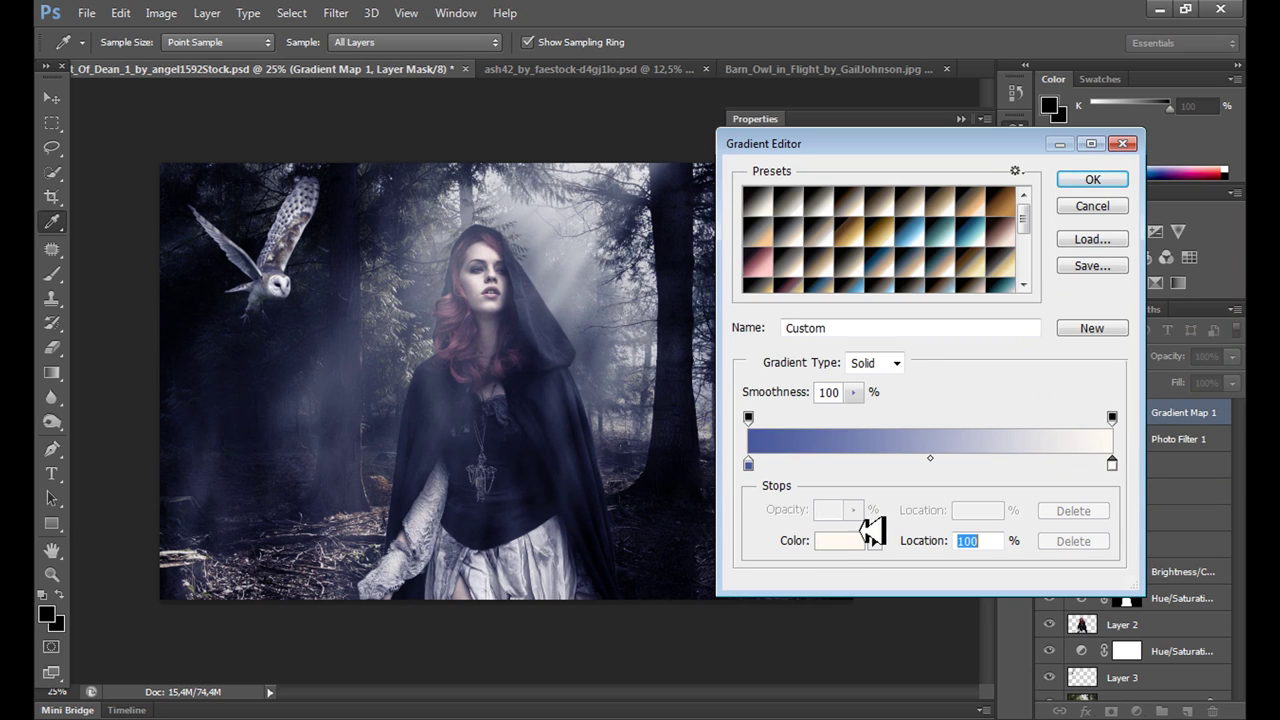
left_click(850, 540)
left_click(970, 362)
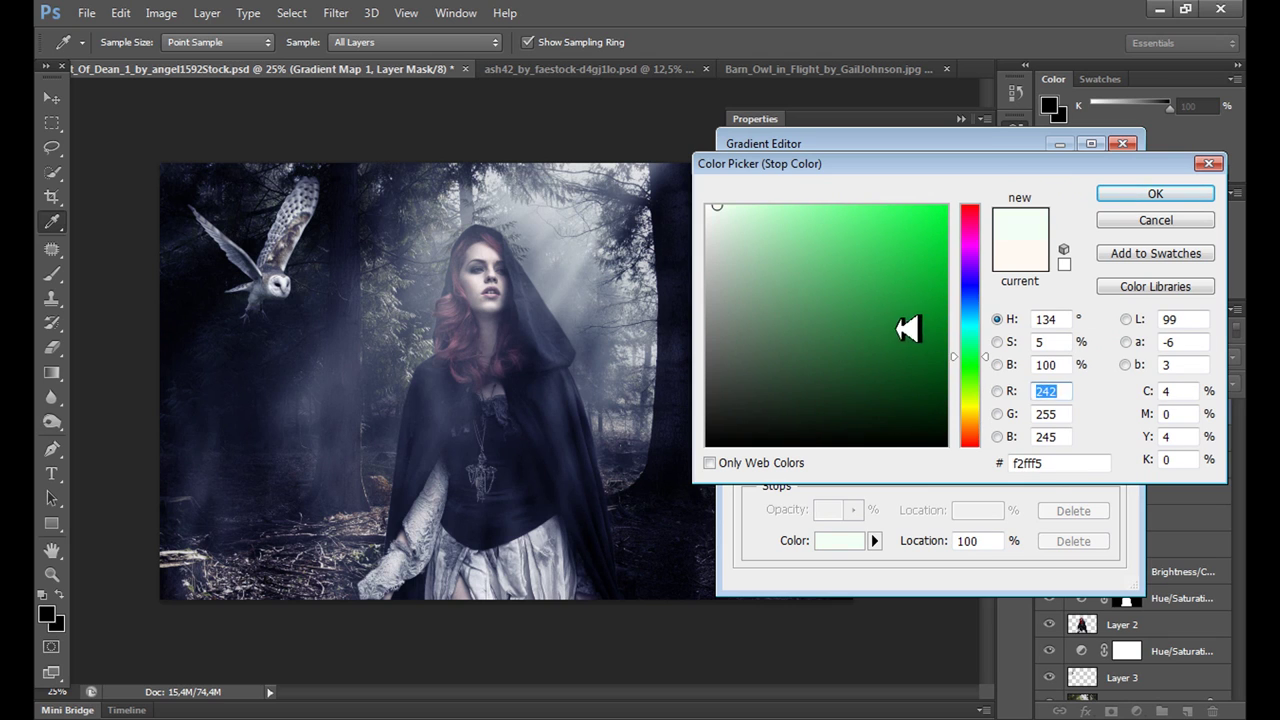
left_click_drag(900, 310, 855, 248)
left_click_drag(966, 364, 968, 366)
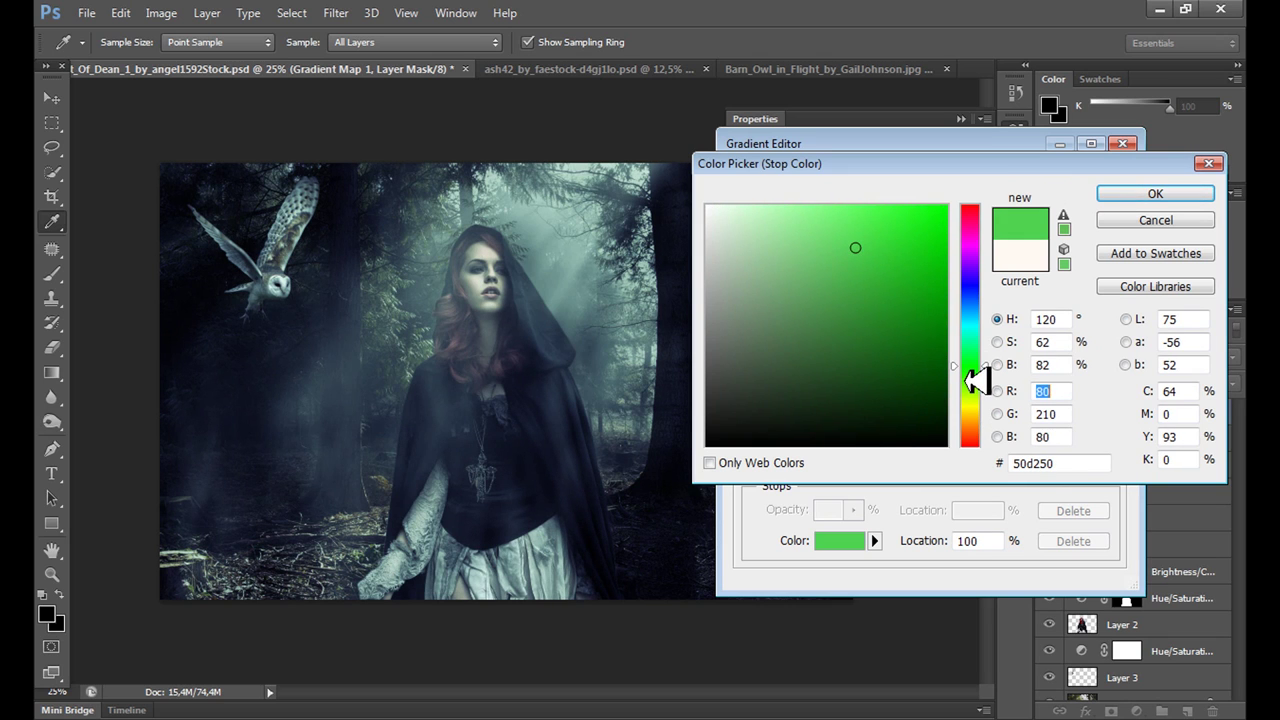
left_click_drag(843, 250, 795, 221)
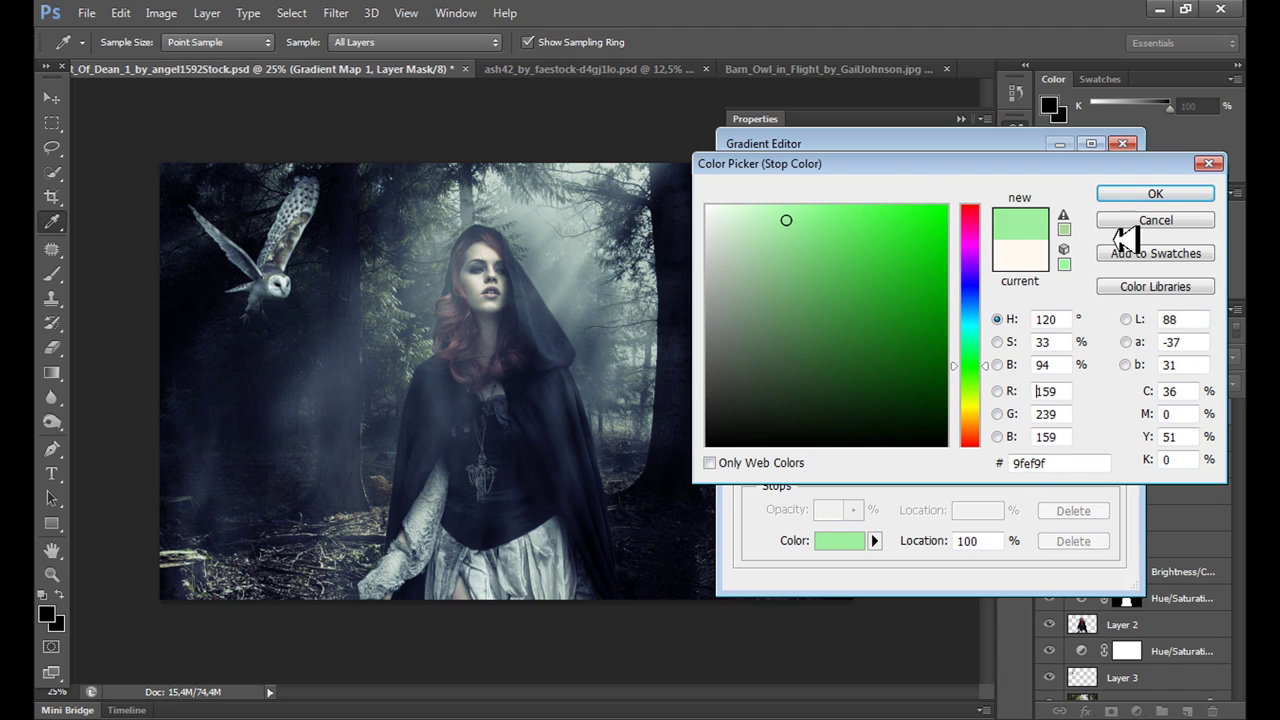
left_click(1140, 193)
left_click(1100, 182)
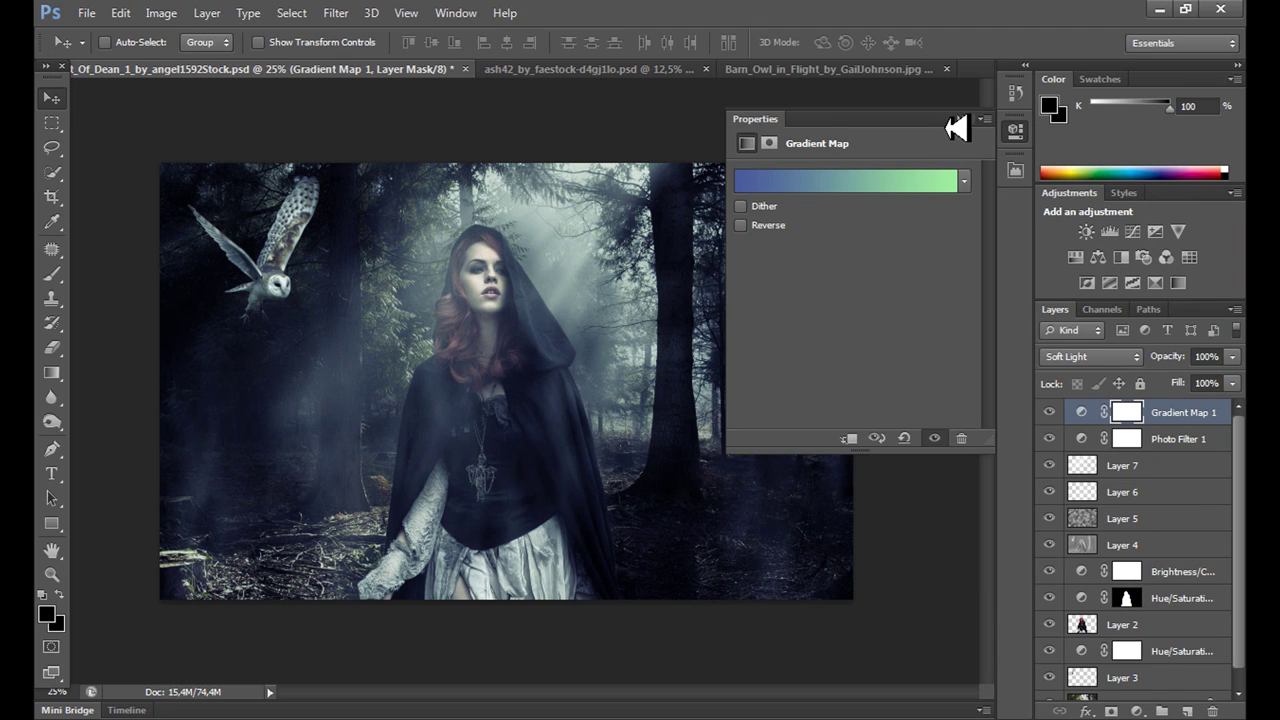
- Delete the Photo Filter 1 layer, leaving Gradient Map 1 directly above Layer 7, then bring up Gradient Map 1's properties
left_click(961, 119)
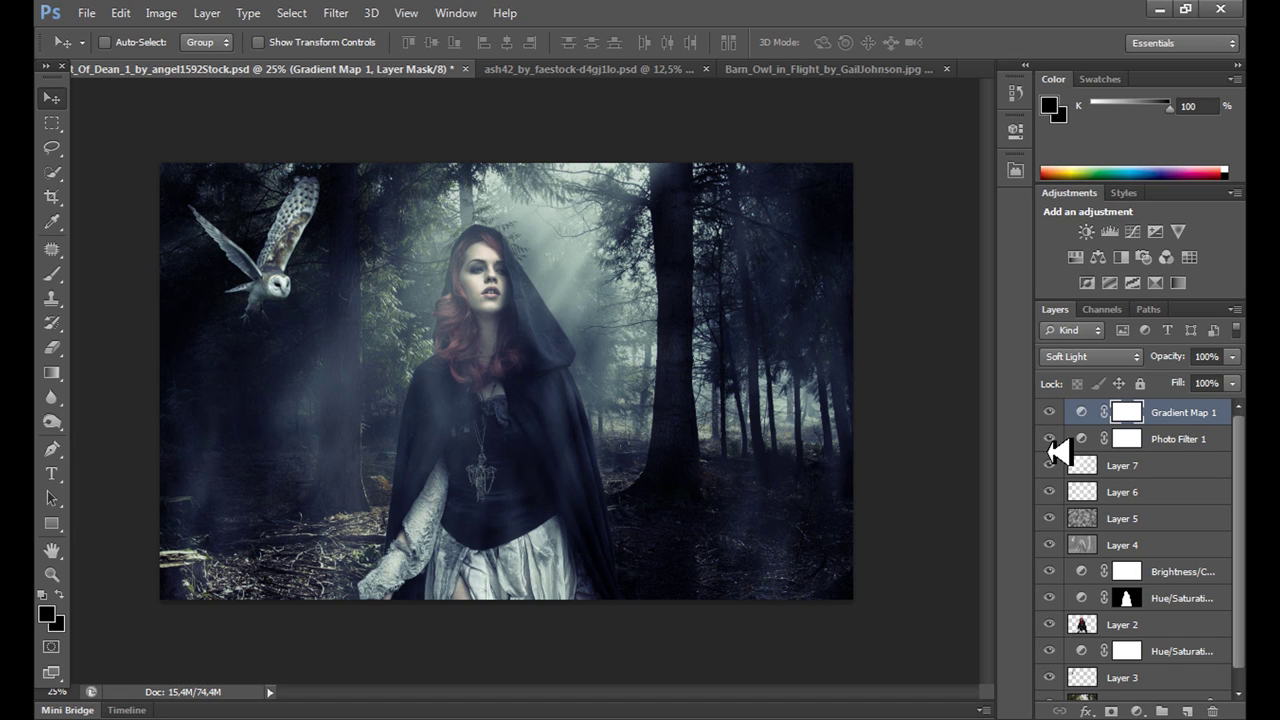
left_click(1190, 445)
right_click(1160, 445)
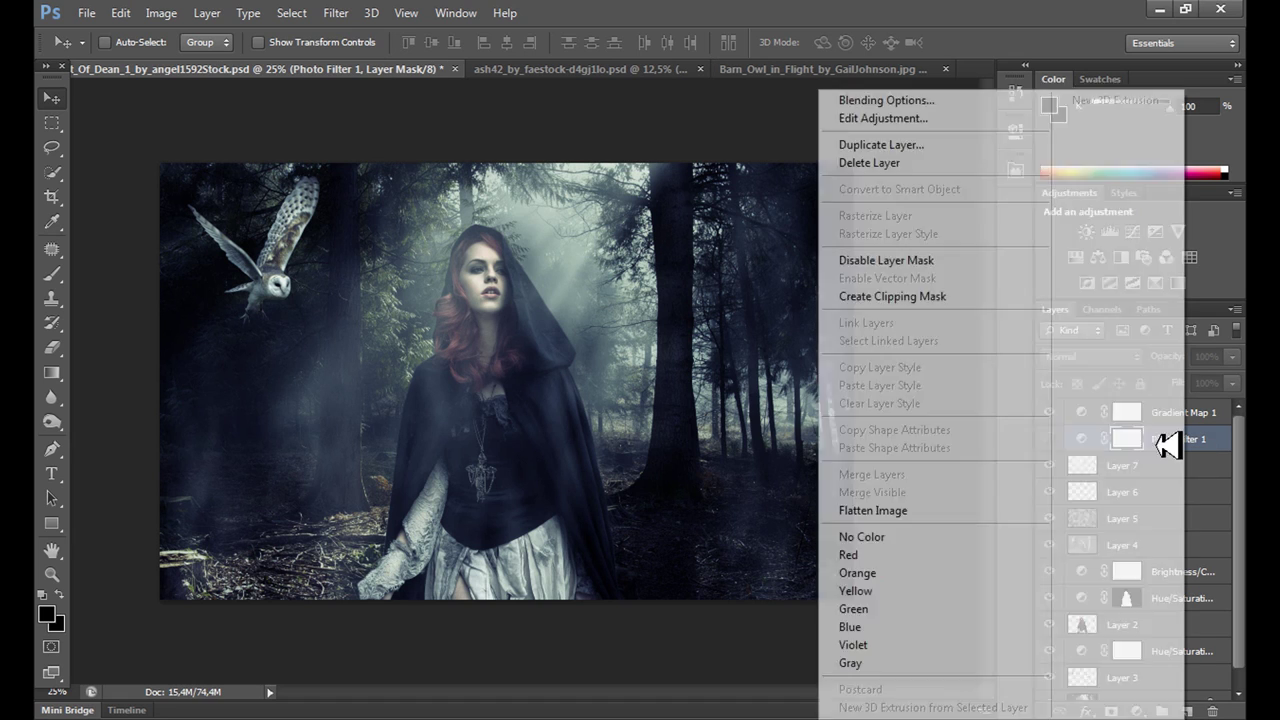
left_click(1028, 163)
left_click(603, 281)
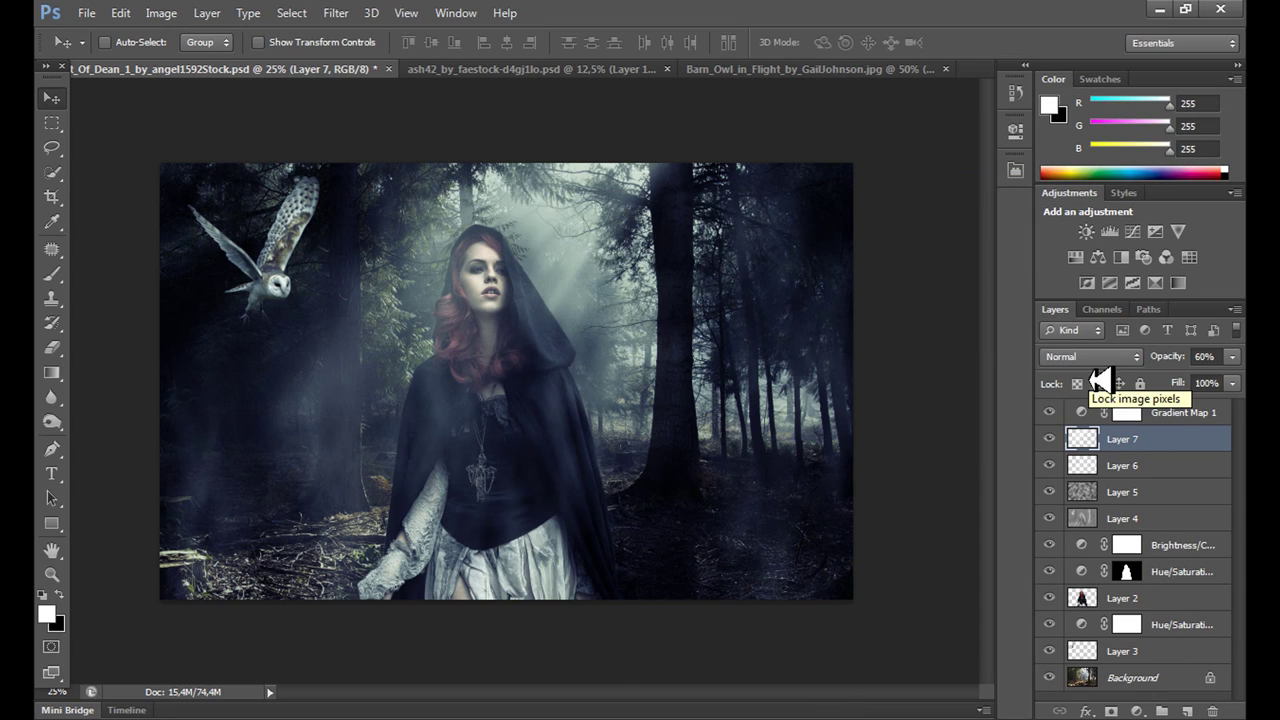
key("shift+alt+f")
double_click(1135, 418)
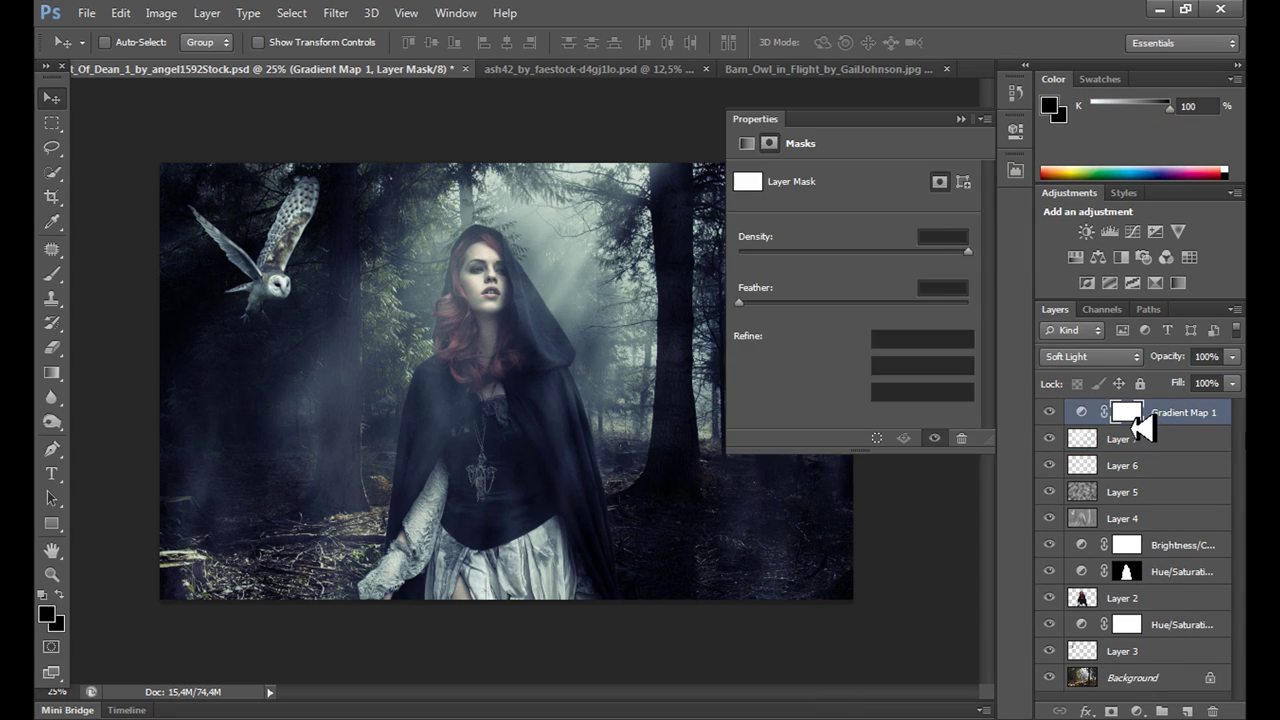
- Set Gradient Map 1's left stop to blue #5464a2 and right stop to pale green #9fef9f
left_click(747, 143)
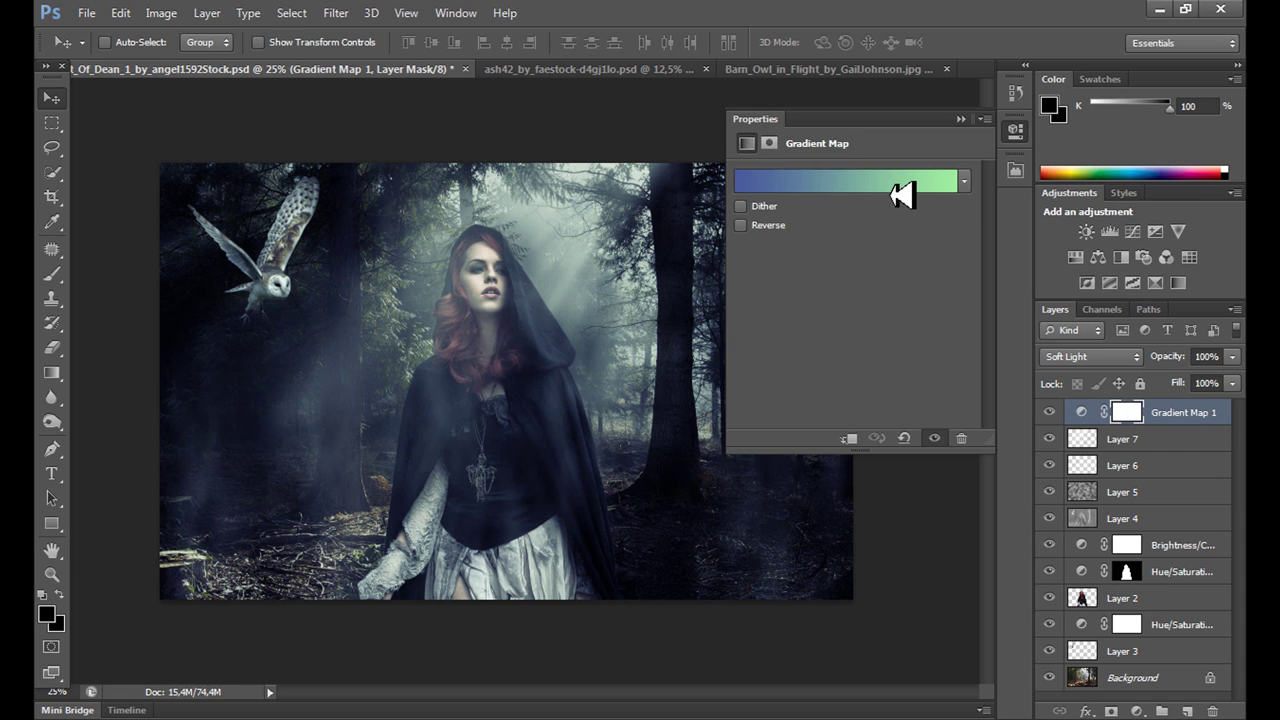
left_click(830, 190)
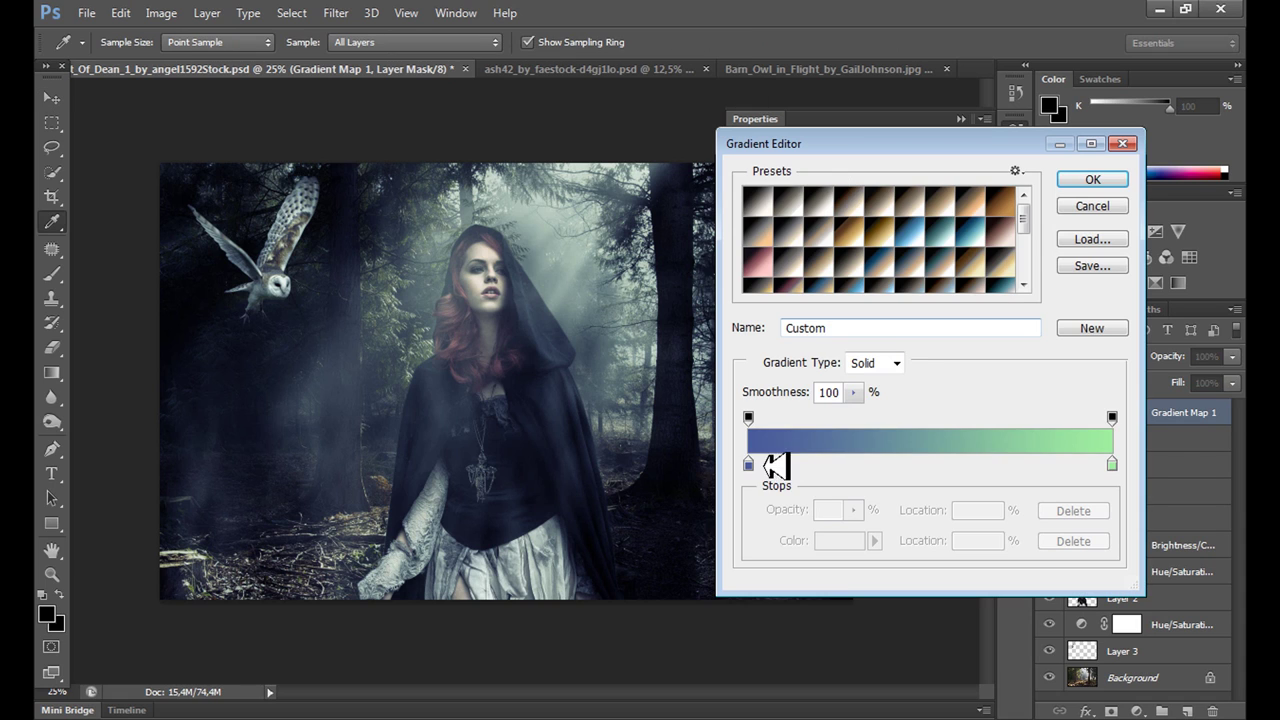
left_click(748, 463)
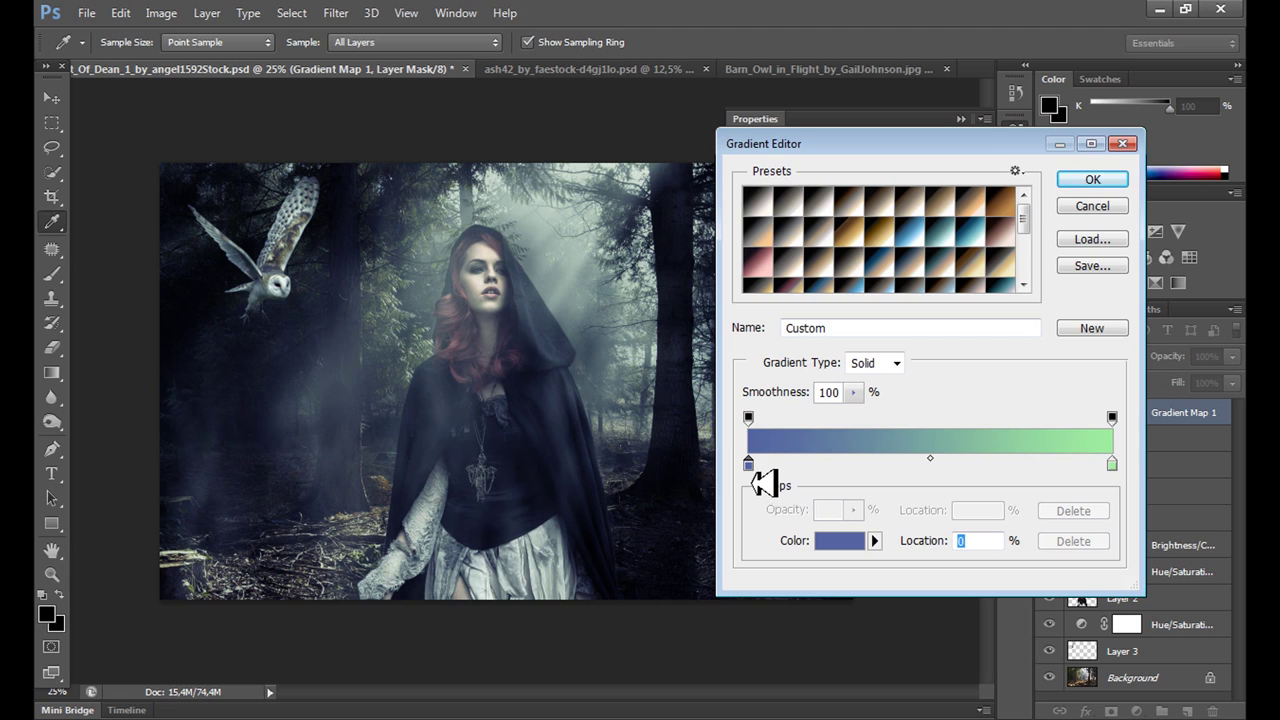
left_click(864, 542)
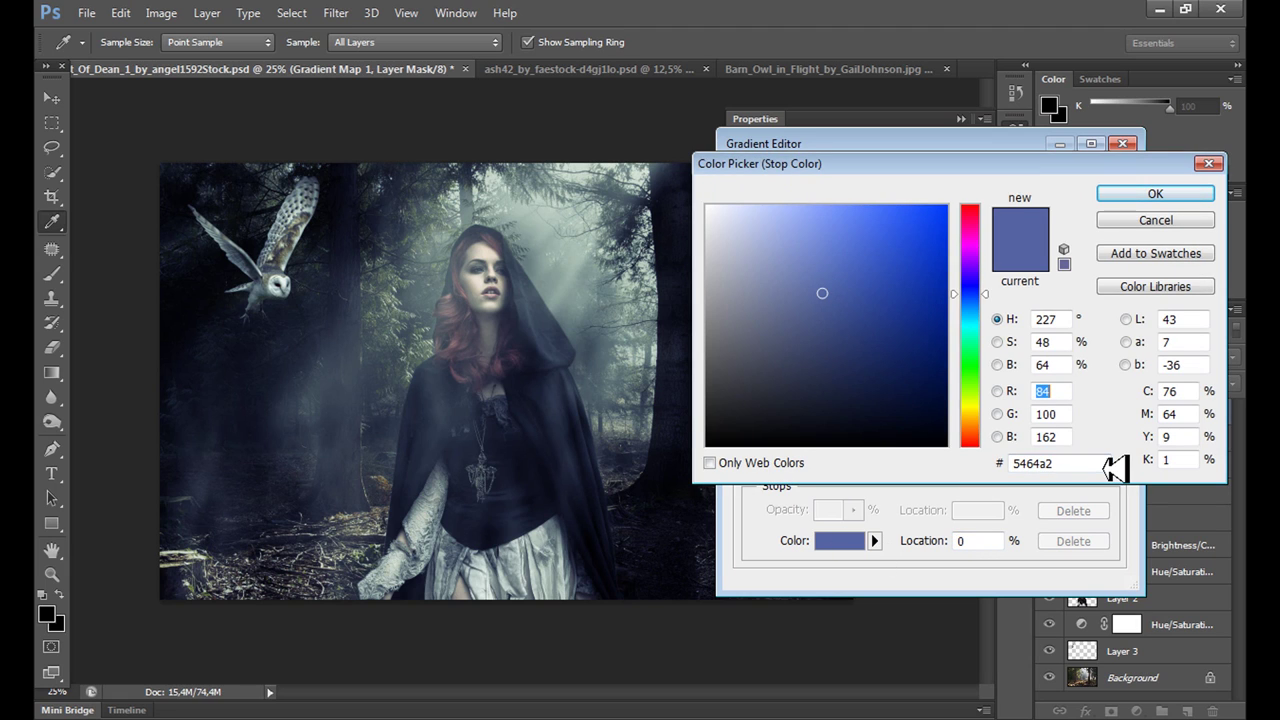
left_click_drag(1060, 465, 983, 482)
left_click(1155, 193)
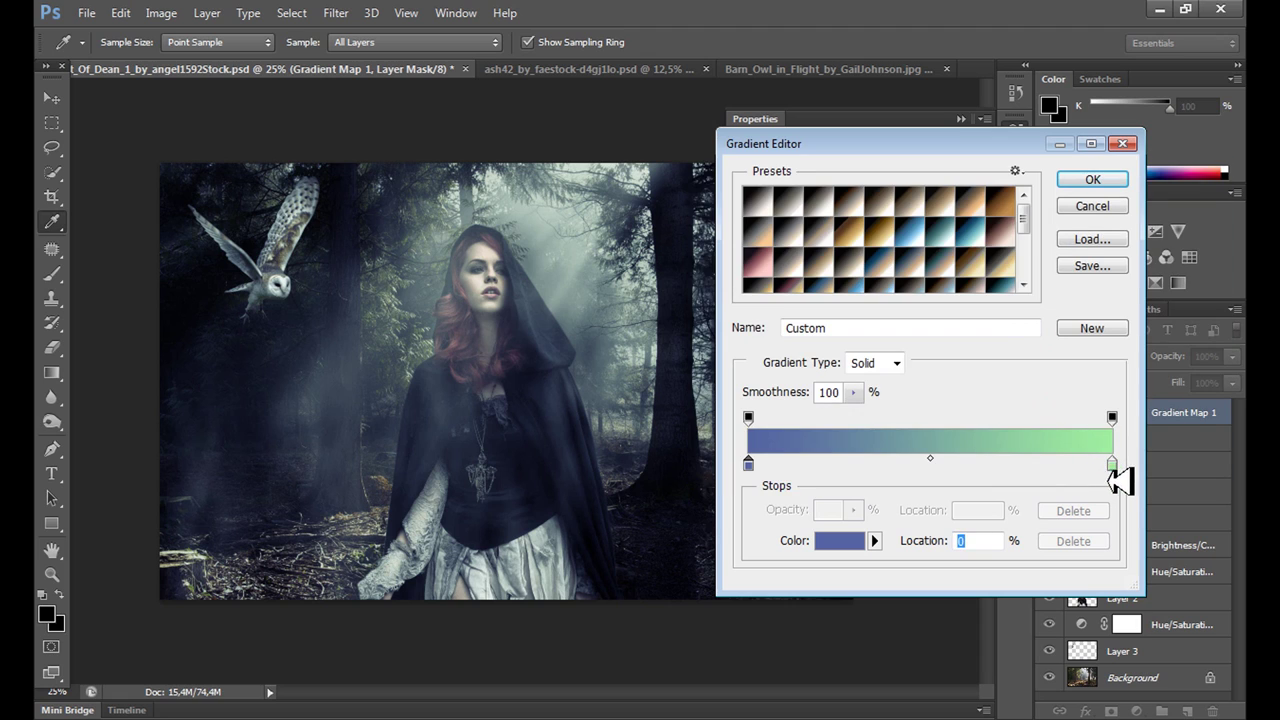
left_click(1112, 464)
left_click(840, 541)
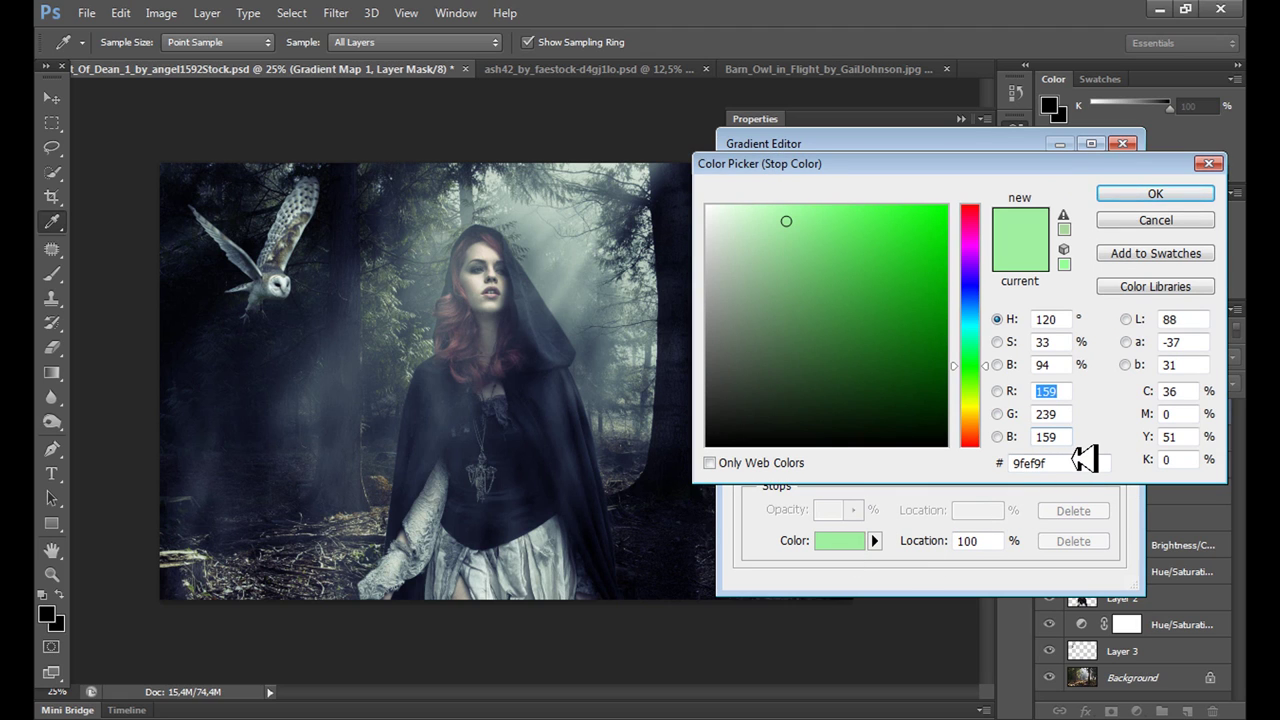
left_click(1150, 194)
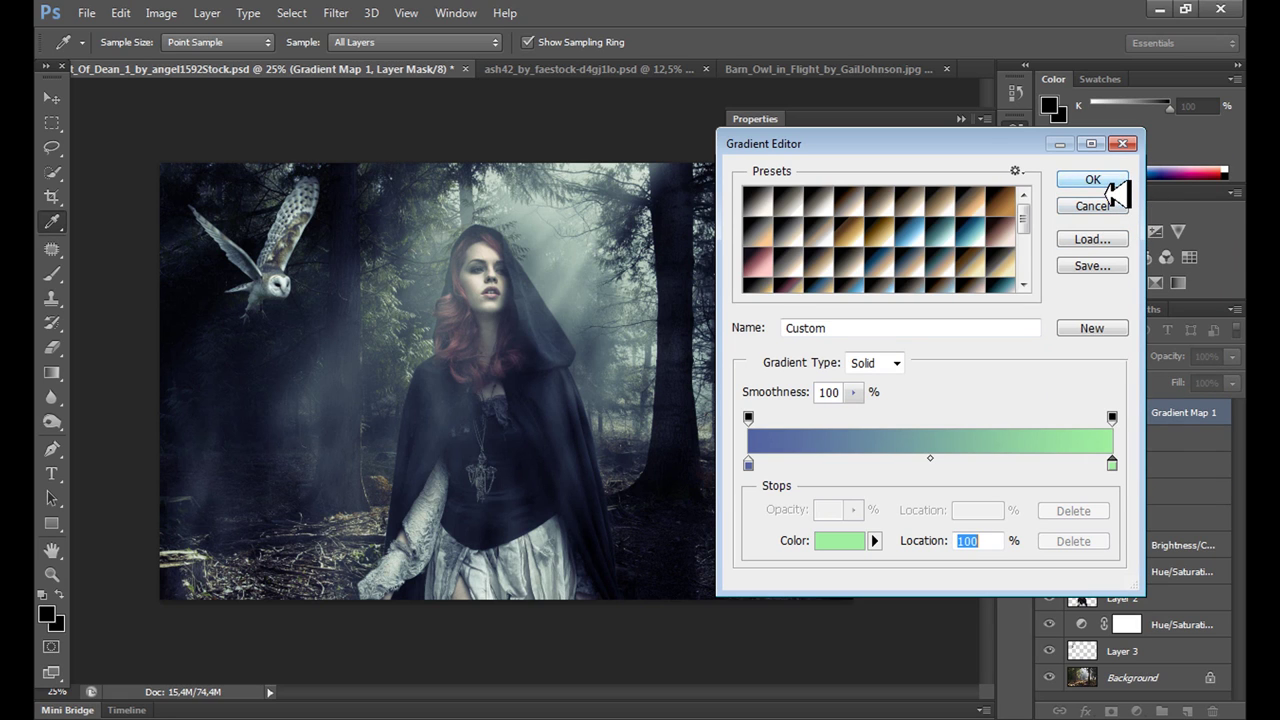
left_click(1092, 186)
- Try Gradient Map 1 in Overlay blending, toggling its visibility to compare the effect
left_click(962, 120)
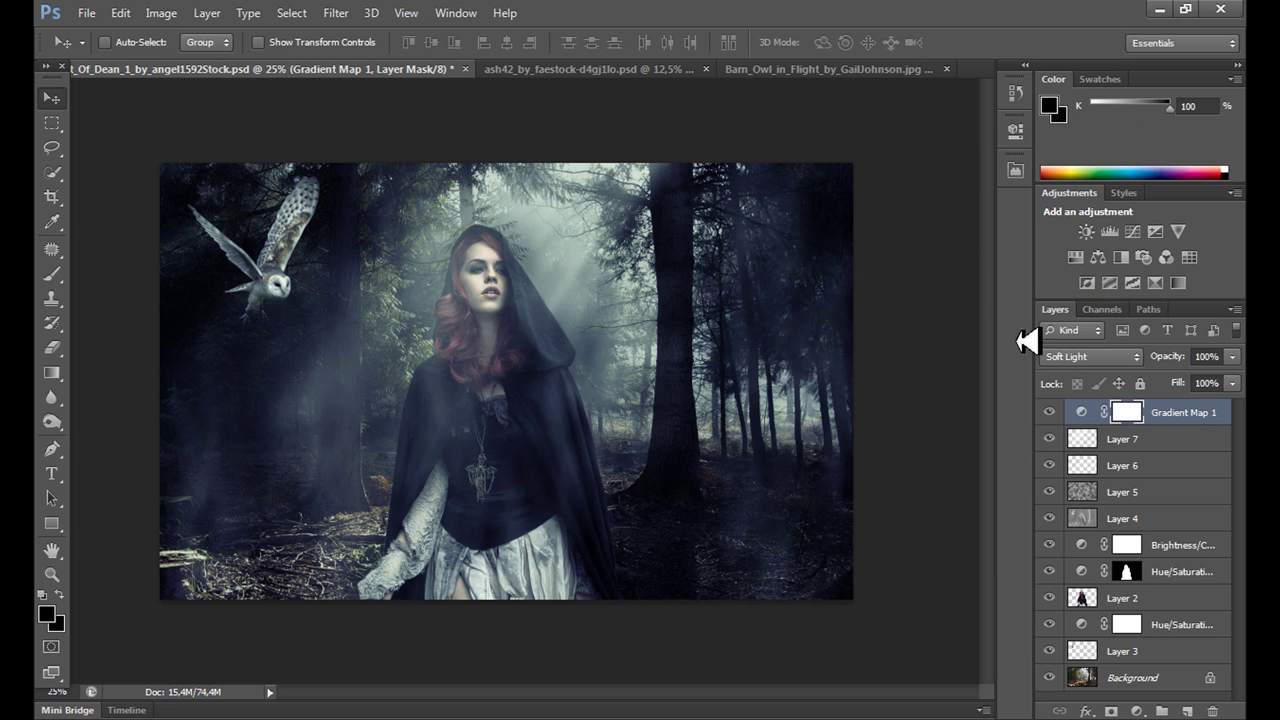
left_click(1049, 412)
left_click(1049, 412)
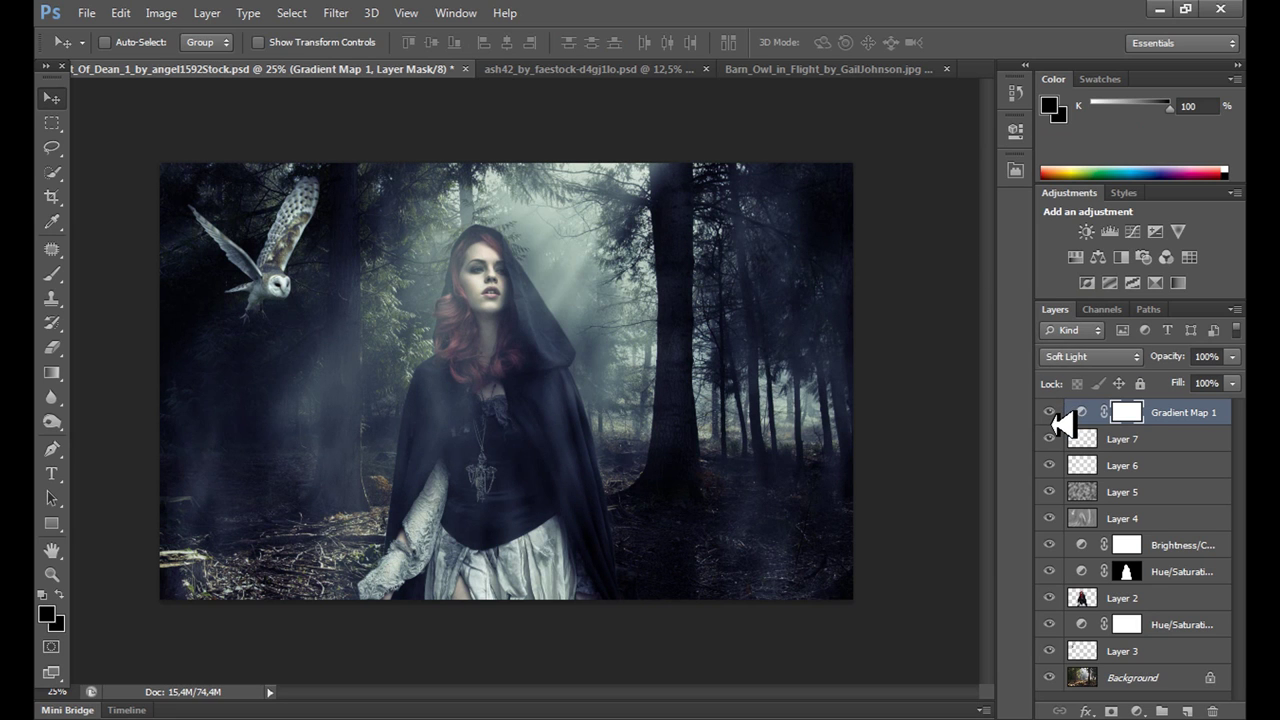
left_click(1085, 357)
left_click(1078, 240)
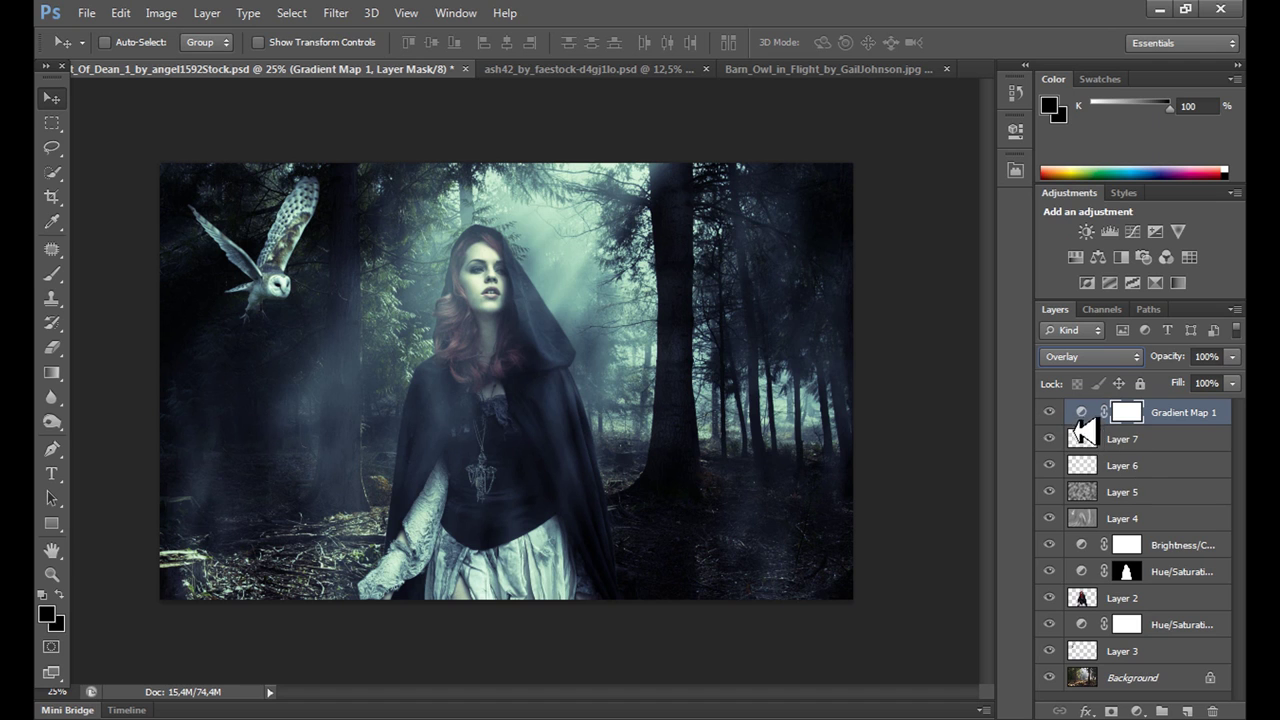
left_click(1050, 414)
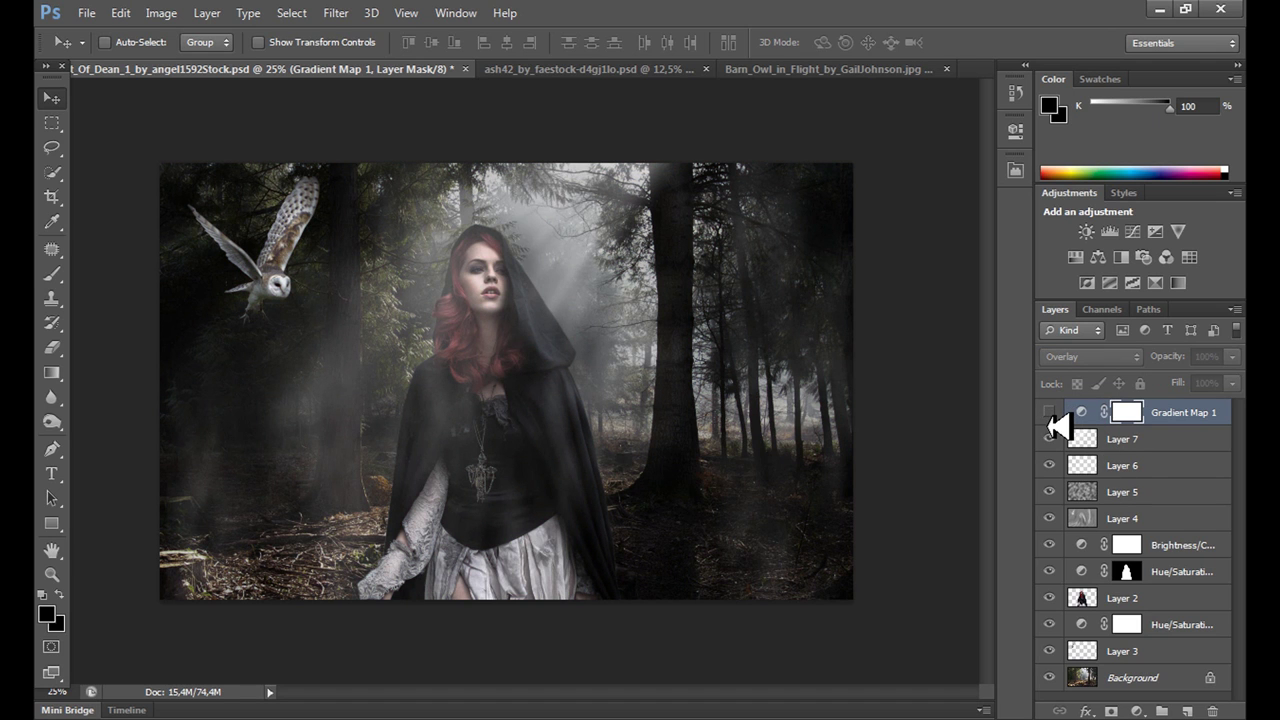
left_click(1049, 413)
- Return Gradient Map 1 to Soft Light and set its opacity to 80%
left_click(1085, 357)
left_click(1082, 281)
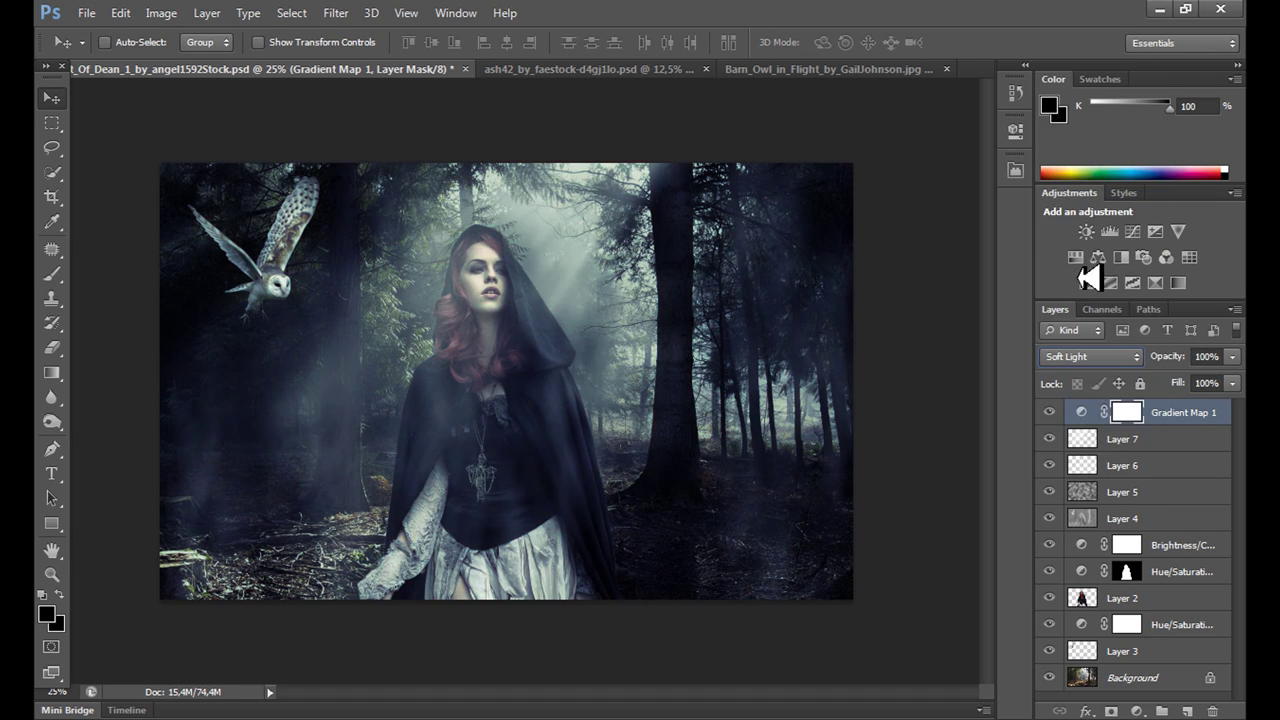
left_click(1214, 357)
type("80")
key("Return")
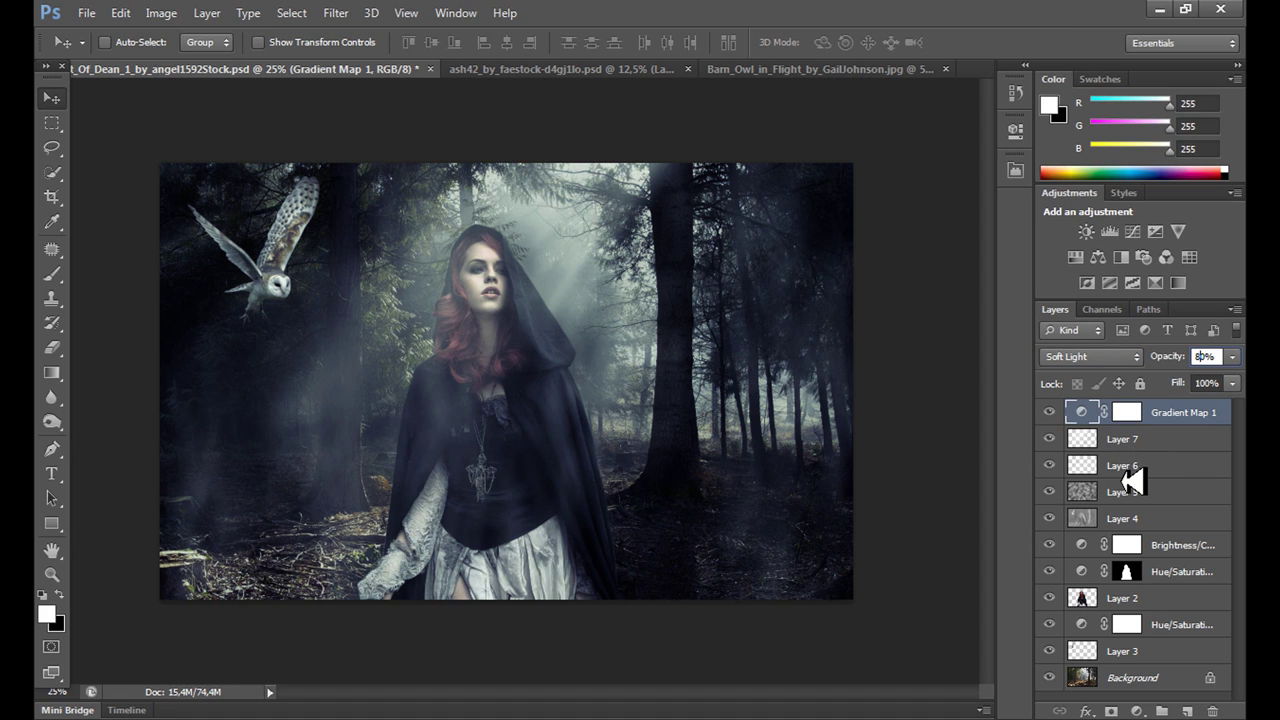
- Add a Curves adjustment layer with an RGB S-curve: darker shadows, lifted highlights
left_click(1136, 711)
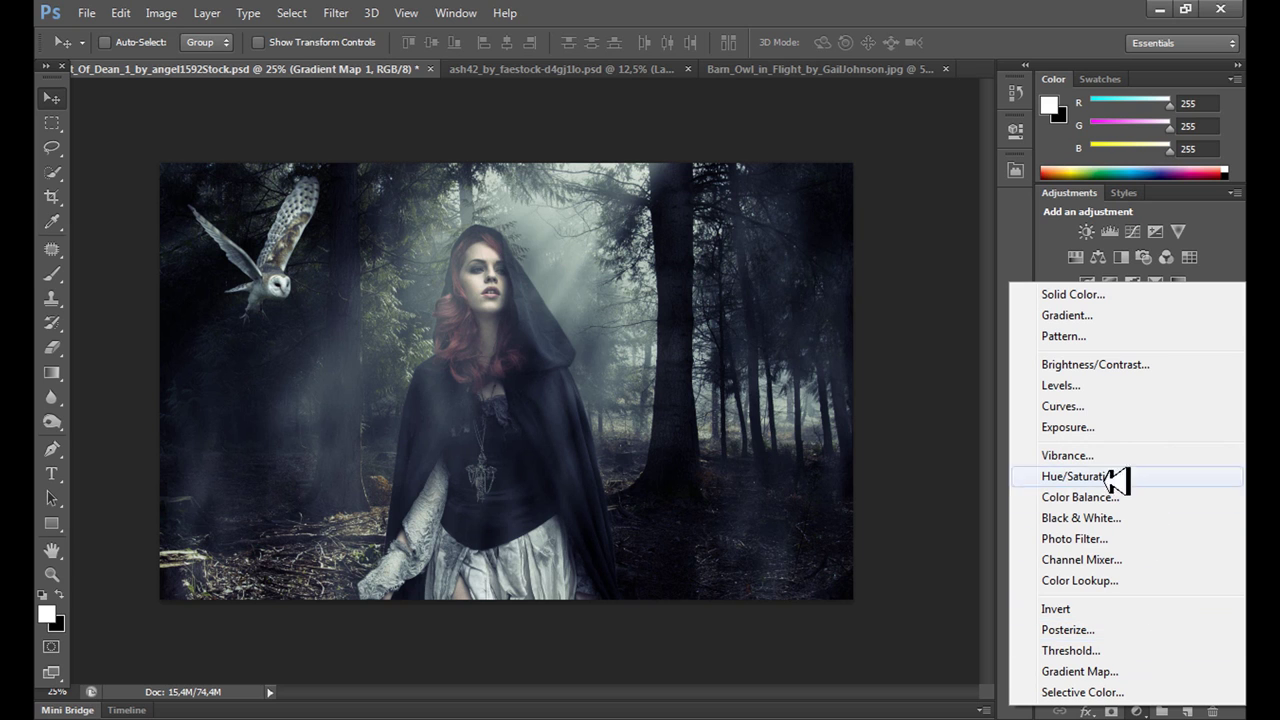
left_click(1075, 406)
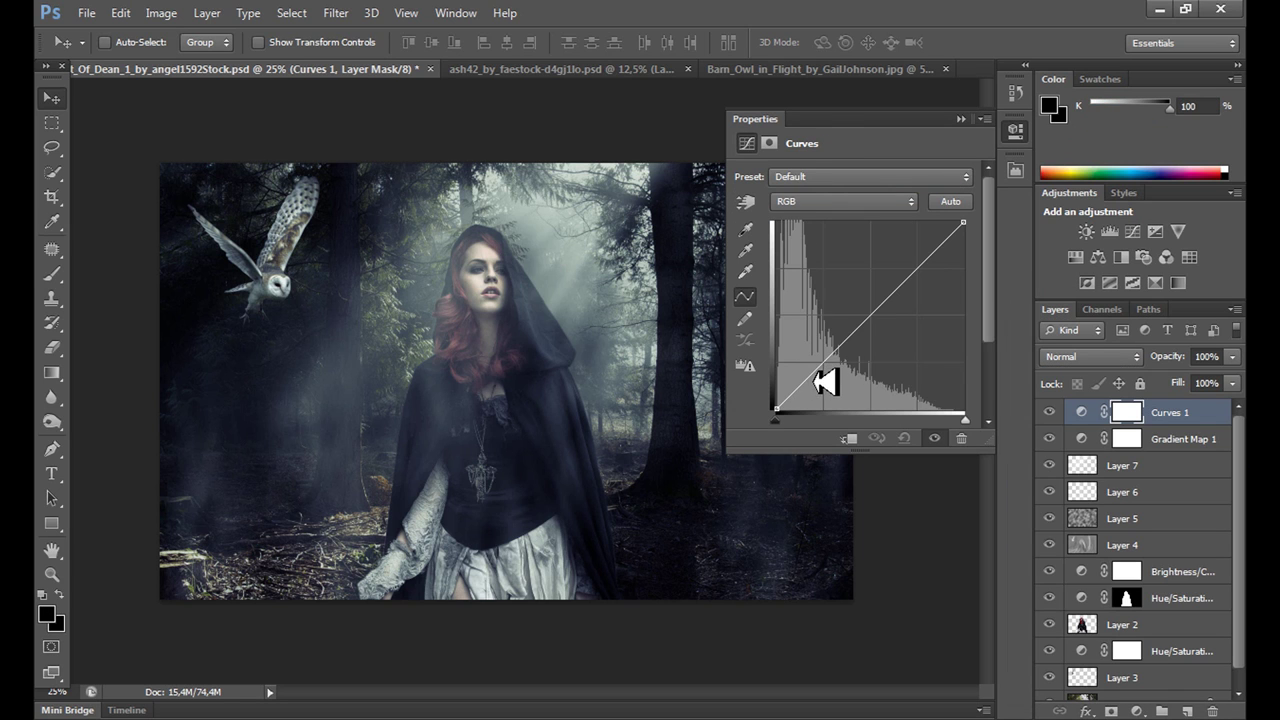
left_click_drag(824, 381, 836, 391)
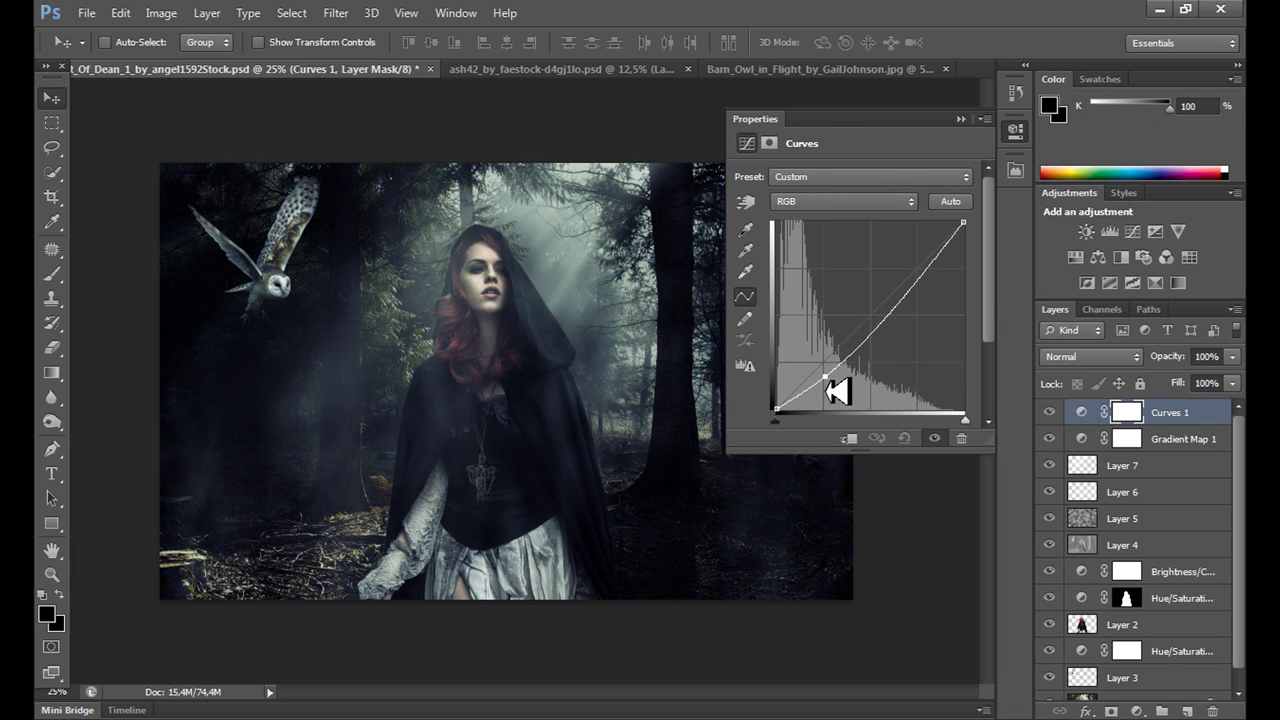
left_click(906, 316)
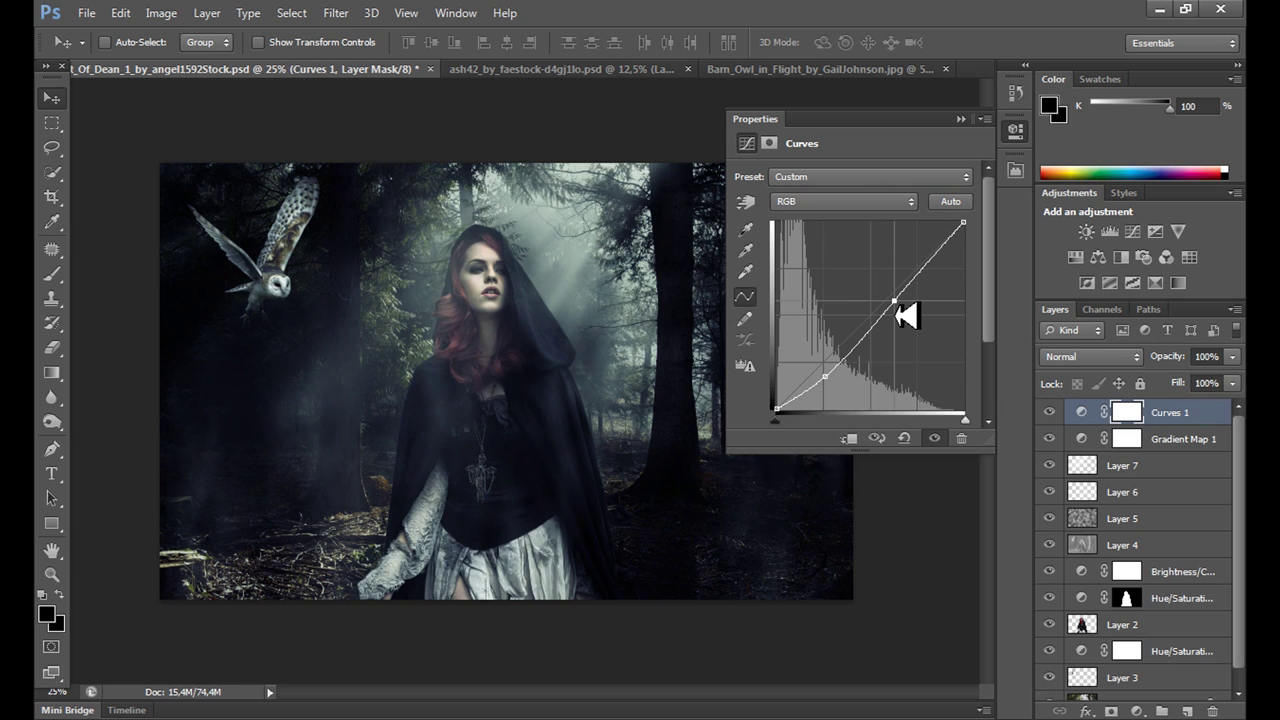
left_click_drag(906, 316, 897, 314)
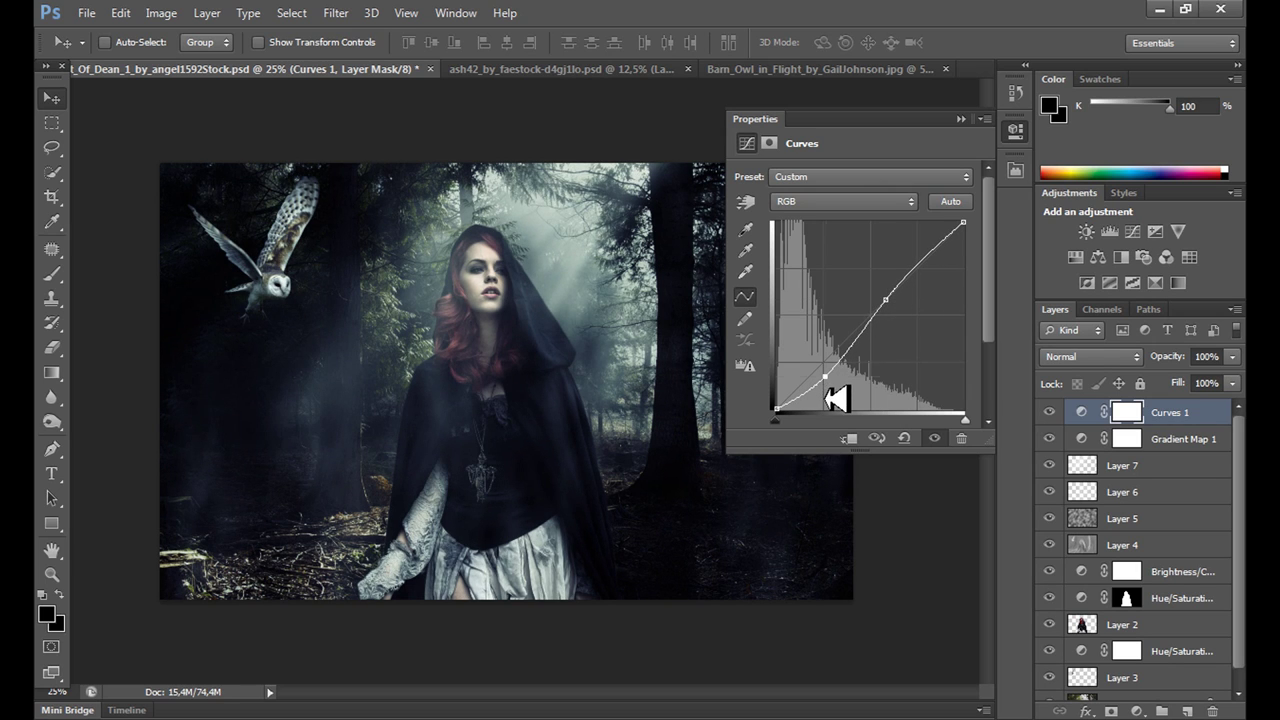
left_click_drag(838, 398, 841, 398)
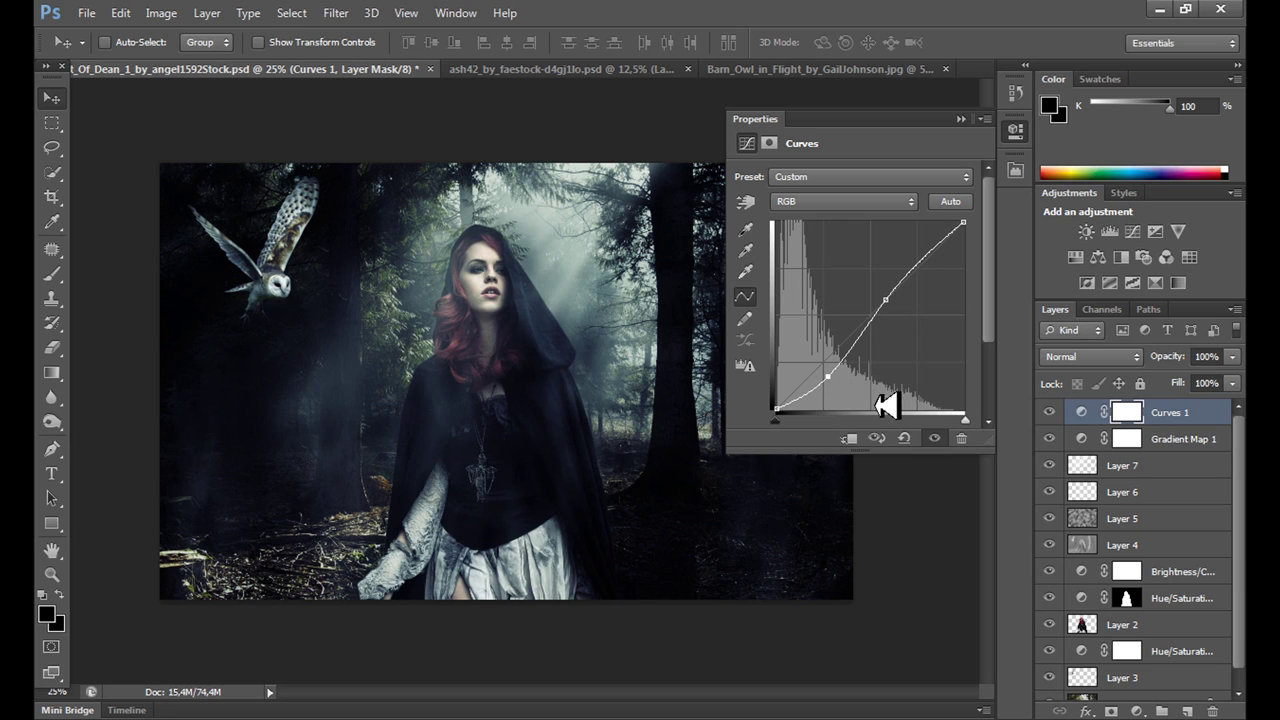
left_click_drag(834, 388, 830, 383)
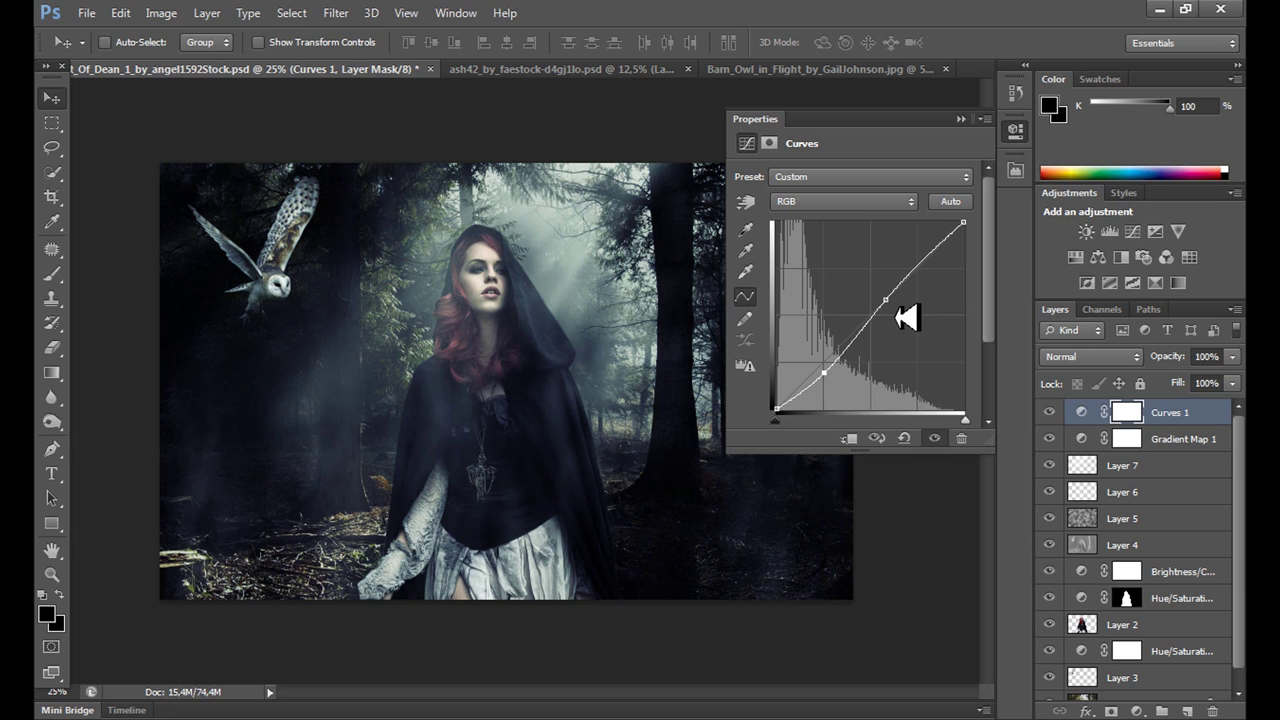
left_click_drag(891, 313, 893, 315)
- On the Blue channel curve, raise blue in the deepest shadows and reduce it in the midtones
left_click(834, 201)
left_click(818, 280)
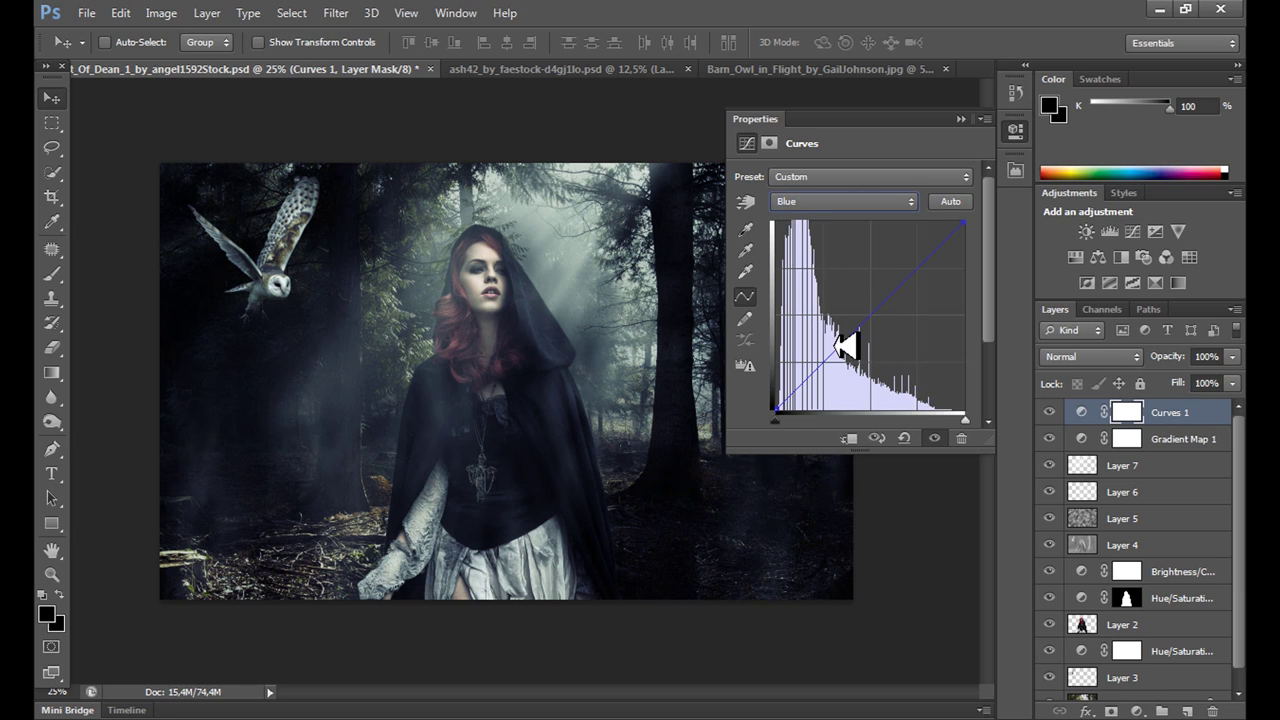
left_click_drag(778, 410, 778, 396)
left_click_drag(862, 318, 878, 345)
left_click_drag(868, 346, 873, 348)
- Refine the combined RGB curve by lowering its lower and upper tones slightly
left_click(808, 201)
left_click(805, 221)
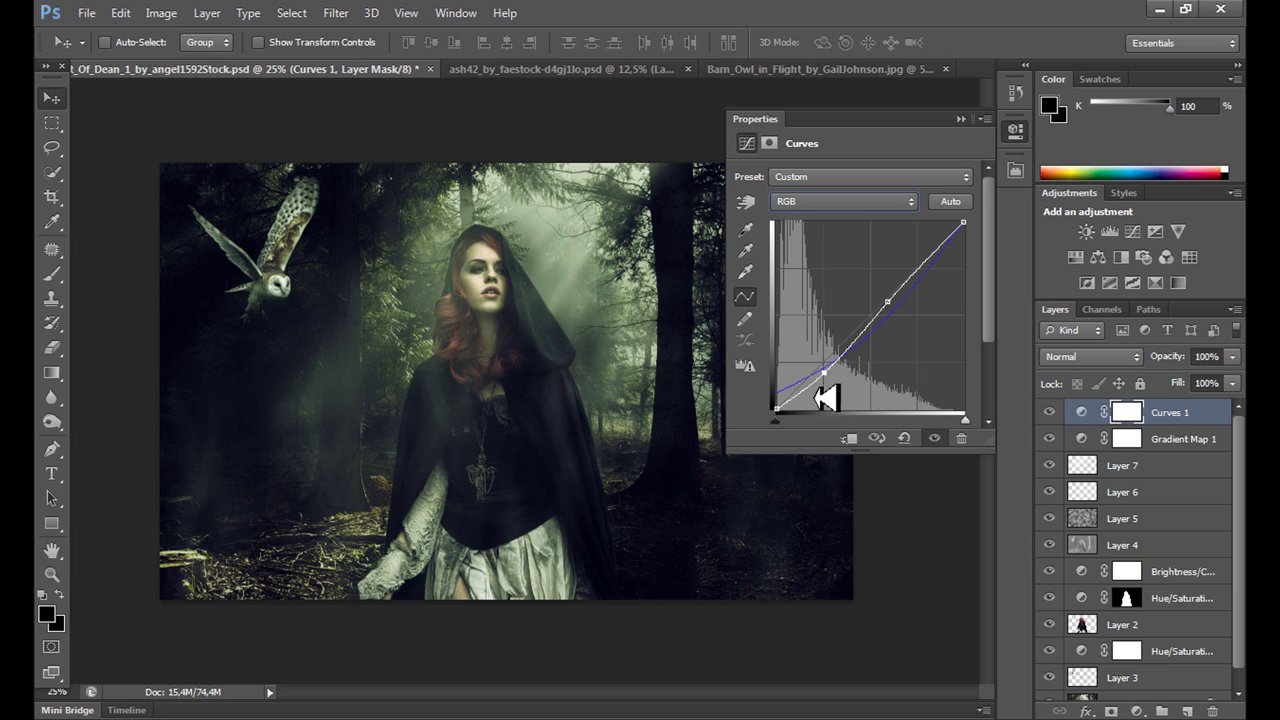
left_click_drag(822, 365, 830, 375)
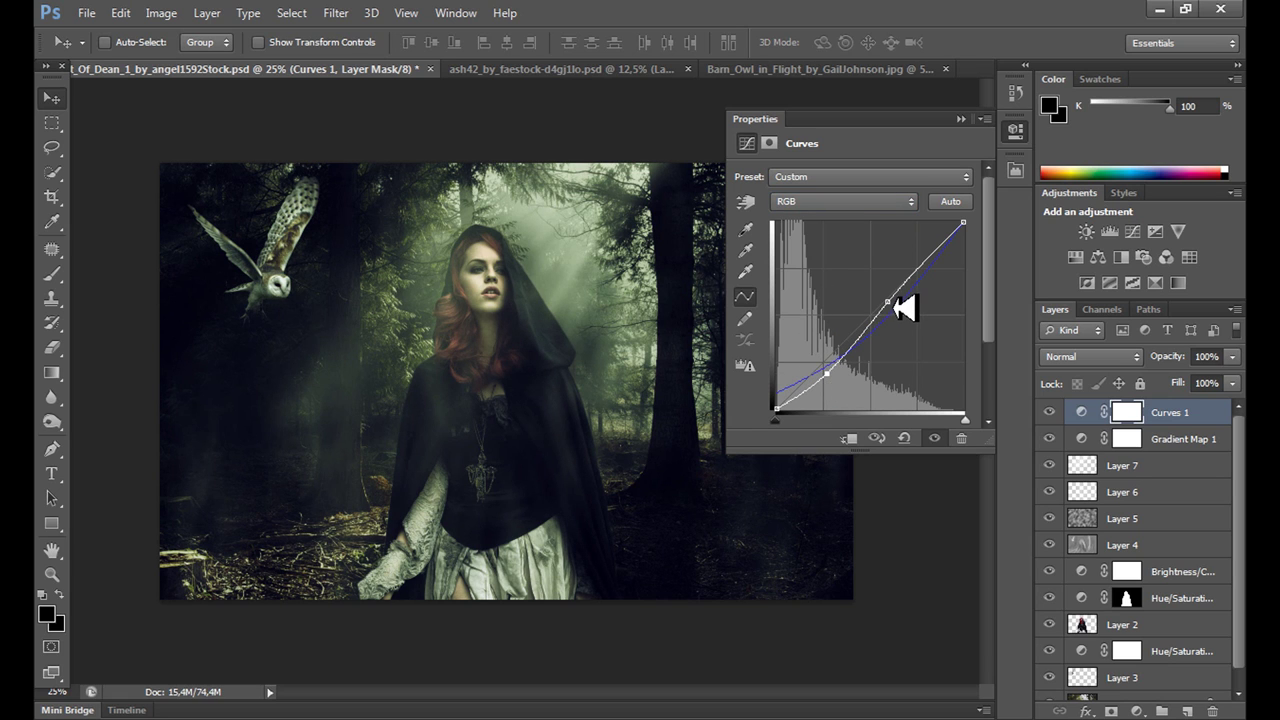
left_click_drag(891, 306, 811, 457)
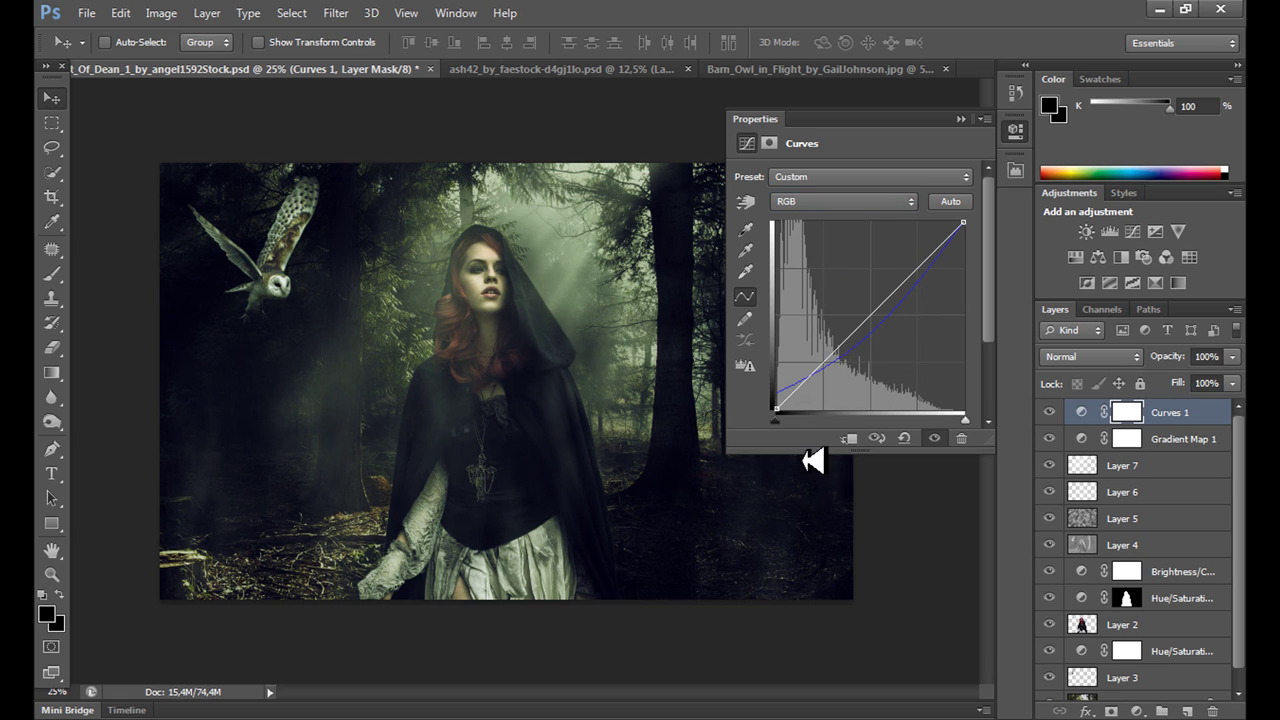